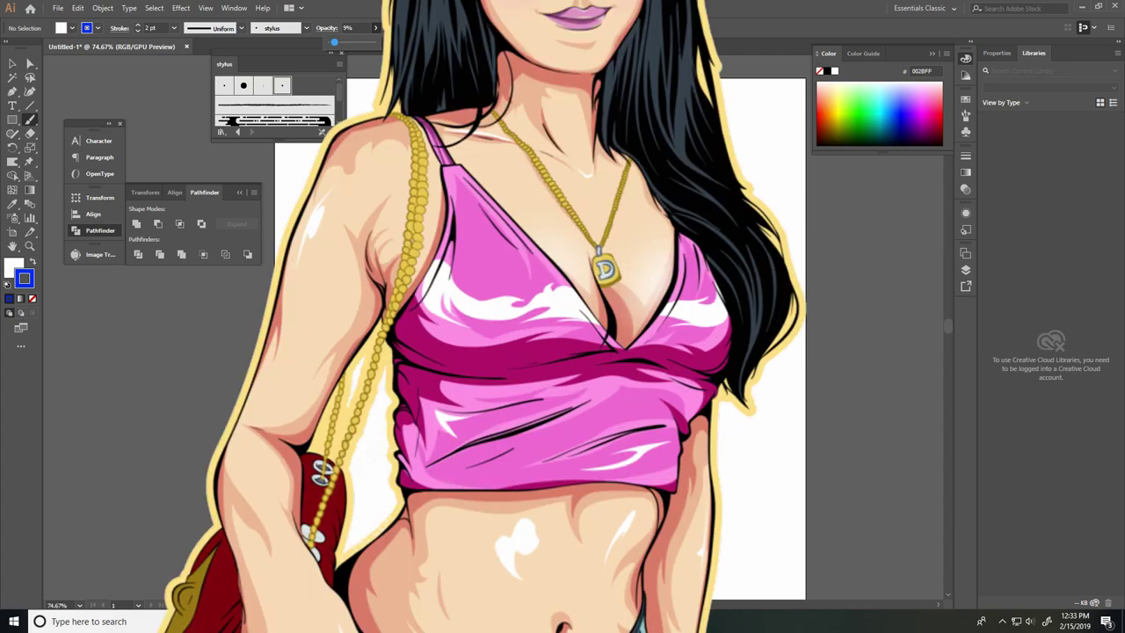
# Sketch two separate round circles side by side in blue, then draw smaller loops with flattened undersides inside them
pyautogui.moveTo(497, 316)
pyautogui.mouseDown()
pyautogui.moveTo(501, 303)
pyautogui.moveTo(498, 320)
pyautogui.moveTo(564, 309)
pyautogui.mouseUp()
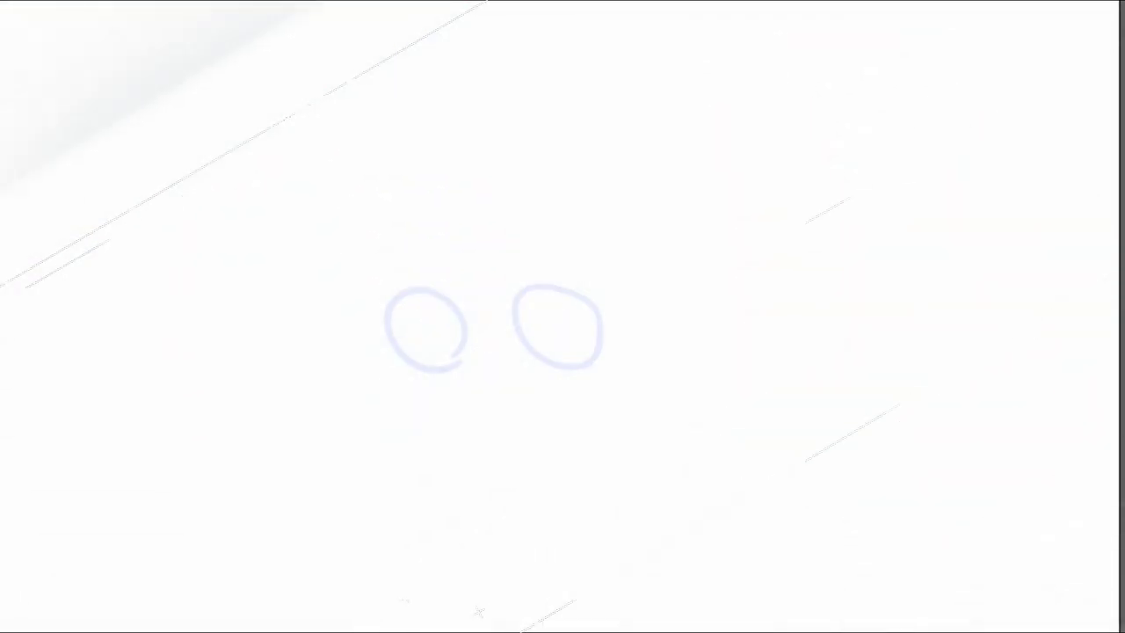
pyautogui.moveTo(450, 361); pyautogui.dragTo(442, 339)
pyautogui.moveTo(458, 369); pyautogui.dragTo(448, 339)
pyautogui.moveTo(577, 359); pyautogui.dragTo(574, 339)
pyautogui.moveTo(597, 358)
pyautogui.mouseDown()
pyautogui.moveTo(558, 363)
pyautogui.moveTo(532, 295)
pyautogui.mouseUp()
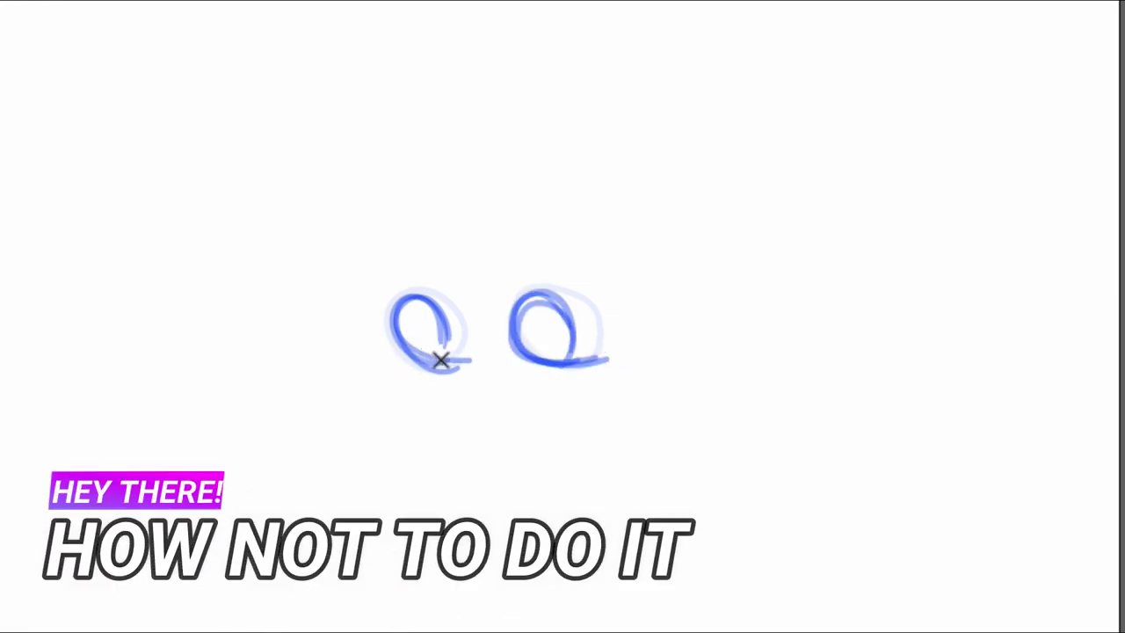
# Outline the outer curves of both circles in red, with a V-shaped cleft between them and shoulder curves above
pyautogui.moveTo(452, 366)
pyautogui.mouseDown()
pyautogui.moveTo(409, 351)
pyautogui.moveTo(447, 369)
pyautogui.moveTo(467, 364)
pyautogui.moveTo(384, 316)
pyautogui.moveTo(411, 327)
pyautogui.moveTo(431, 302)
pyautogui.moveTo(428, 279)
pyautogui.moveTo(387, 308)
pyautogui.moveTo(461, 376)
pyautogui.mouseUp()
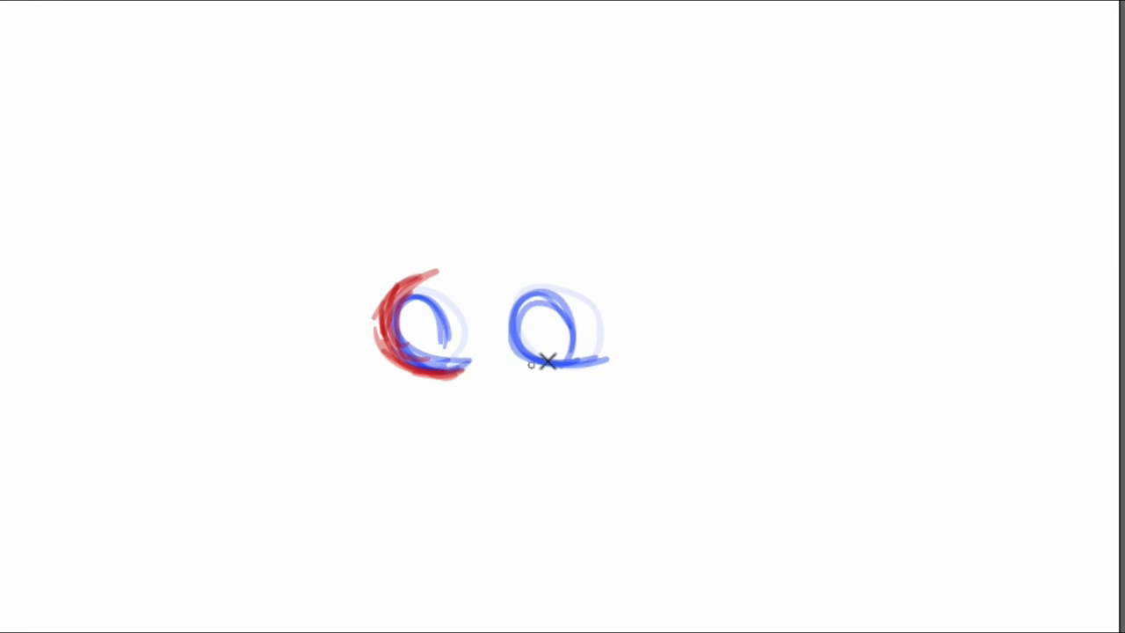
pyautogui.moveTo(464, 276)
pyautogui.mouseDown()
pyautogui.moveTo(478, 300)
pyautogui.moveTo(508, 267)
pyautogui.mouseUp()
pyautogui.moveTo(498, 352)
pyautogui.mouseDown()
pyautogui.moveTo(533, 372)
pyautogui.moveTo(559, 335)
pyautogui.moveTo(572, 362)
pyautogui.moveTo(567, 294)
pyautogui.moveTo(532, 272)
pyautogui.mouseUp()
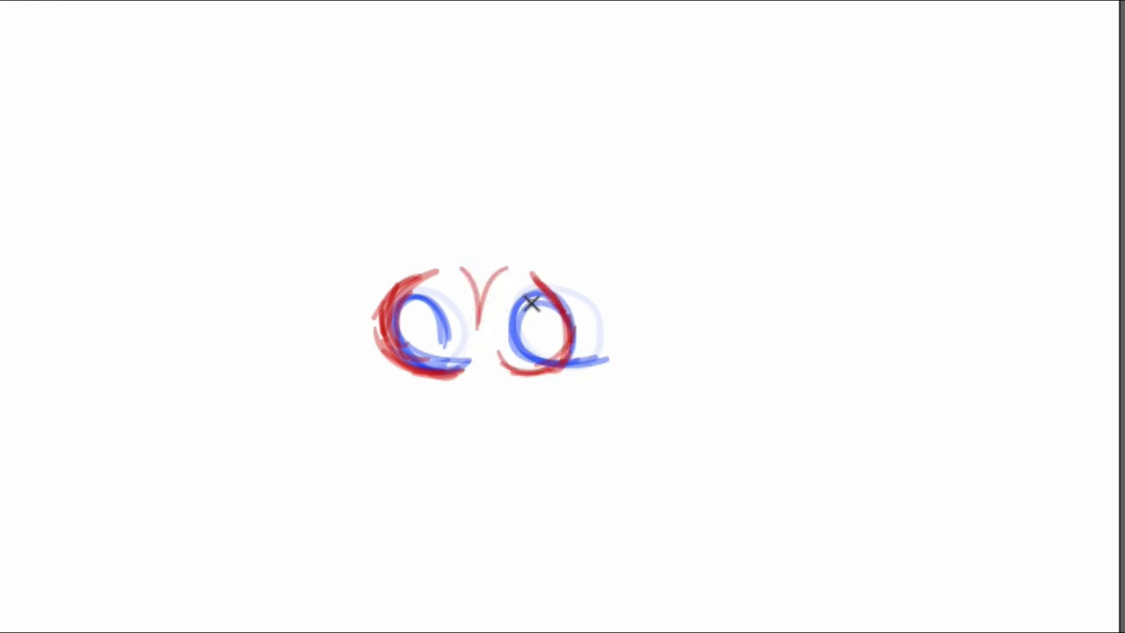
pyautogui.moveTo(356, 286)
pyautogui.mouseDown()
pyautogui.moveTo(388, 243)
pyautogui.moveTo(380, 235)
pyautogui.moveTo(397, 246)
pyautogui.moveTo(446, 237)
pyautogui.moveTo(402, 251)
pyautogui.moveTo(459, 234)
pyautogui.moveTo(488, 217)
pyautogui.mouseUp()
pyautogui.moveTo(415, 239); pyautogui.dragTo(476, 206)
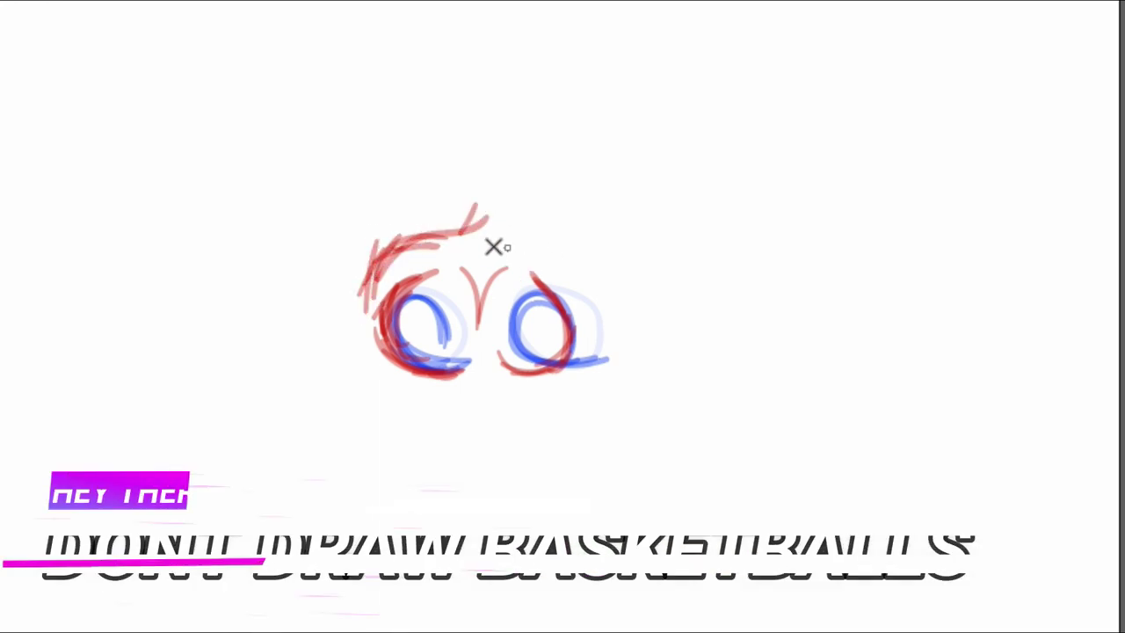
pyautogui.moveTo(583, 263); pyautogui.dragTo(498, 194)
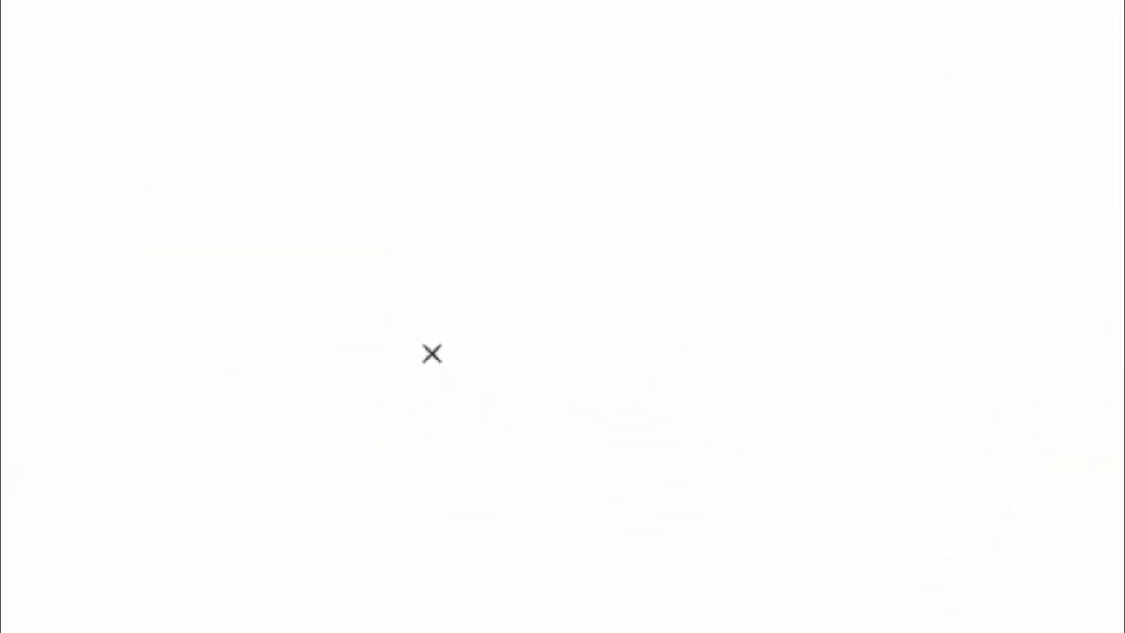
# Sketch two tilted blue ovals side by side and a smaller red circle overlapping the upper part of each
pyautogui.moveTo(431, 354)
pyautogui.mouseDown()
pyautogui.moveTo(489, 358)
pyautogui.moveTo(403, 318)
pyautogui.moveTo(444, 374)
pyautogui.moveTo(422, 370)
pyautogui.moveTo(443, 325)
pyautogui.moveTo(458, 371)
pyautogui.moveTo(403, 316)
pyautogui.moveTo(493, 362)
pyautogui.mouseUp()
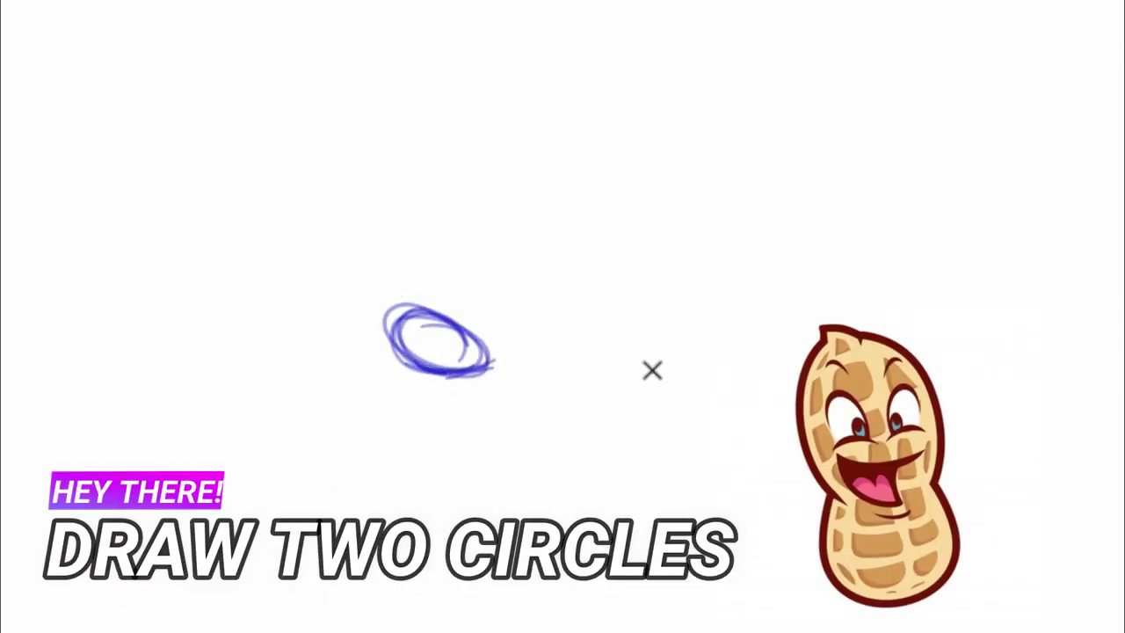
pyautogui.moveTo(579, 368)
pyautogui.mouseDown()
pyautogui.moveTo(567, 329)
pyautogui.moveTo(588, 311)
pyautogui.moveTo(583, 366)
pyautogui.moveTo(646, 353)
pyautogui.moveTo(615, 366)
pyautogui.moveTo(652, 334)
pyautogui.mouseUp()
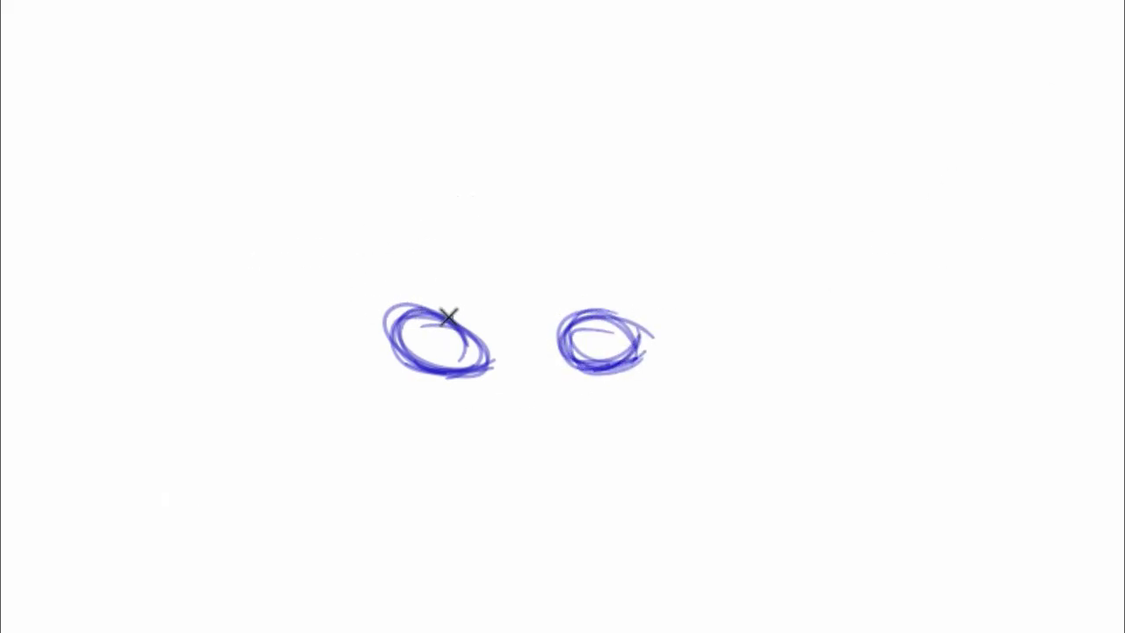
pyautogui.moveTo(449, 316)
pyautogui.mouseDown()
pyautogui.moveTo(405, 284)
pyautogui.moveTo(451, 300)
pyautogui.moveTo(458, 276)
pyautogui.moveTo(494, 314)
pyautogui.mouseUp()
pyautogui.moveTo(607, 326)
pyautogui.mouseDown()
pyautogui.moveTo(587, 276)
pyautogui.moveTo(610, 322)
pyautogui.moveTo(599, 275)
pyautogui.moveTo(577, 322)
pyautogui.moveTo(628, 311)
pyautogui.mouseUp()
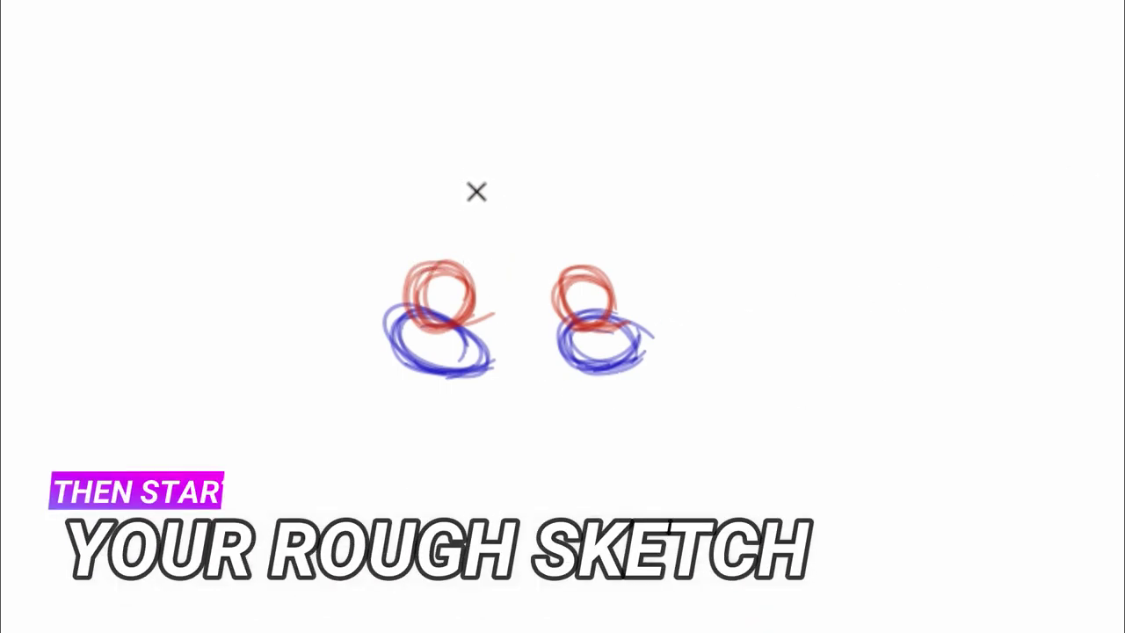
# Trace the outer contour of each circle pair in green, from the upper chest around to the underside
pyautogui.moveTo(434, 242); pyautogui.dragTo(388, 314)
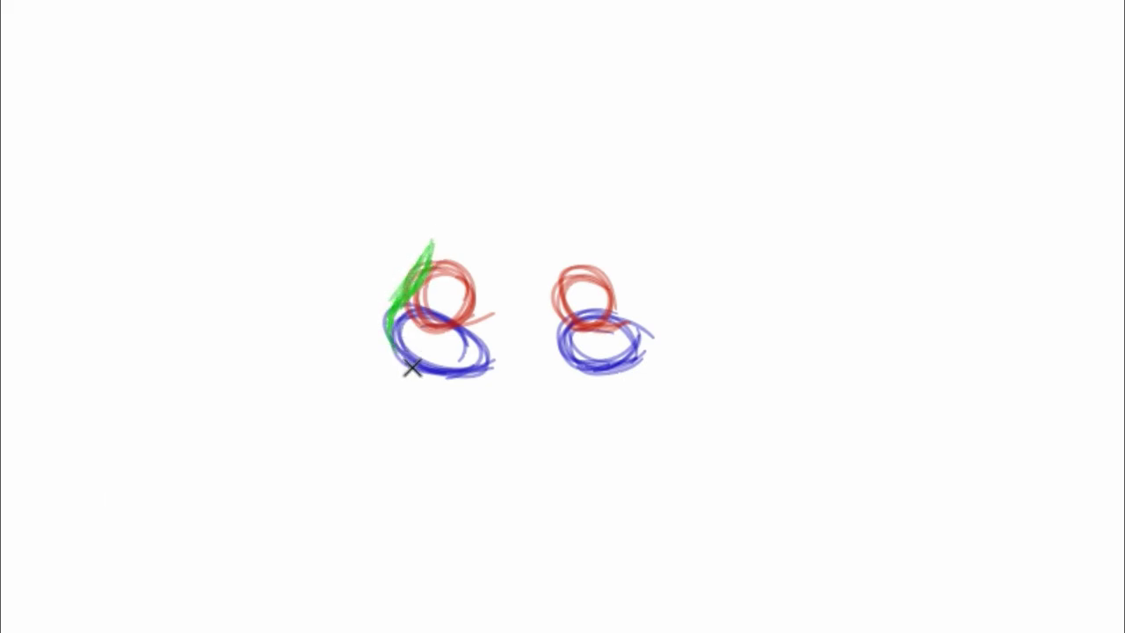
pyautogui.moveTo(412, 369)
pyautogui.mouseDown()
pyautogui.moveTo(395, 332)
pyautogui.moveTo(427, 251)
pyautogui.moveTo(394, 350)
pyautogui.moveTo(422, 380)
pyautogui.moveTo(402, 353)
pyautogui.mouseUp()
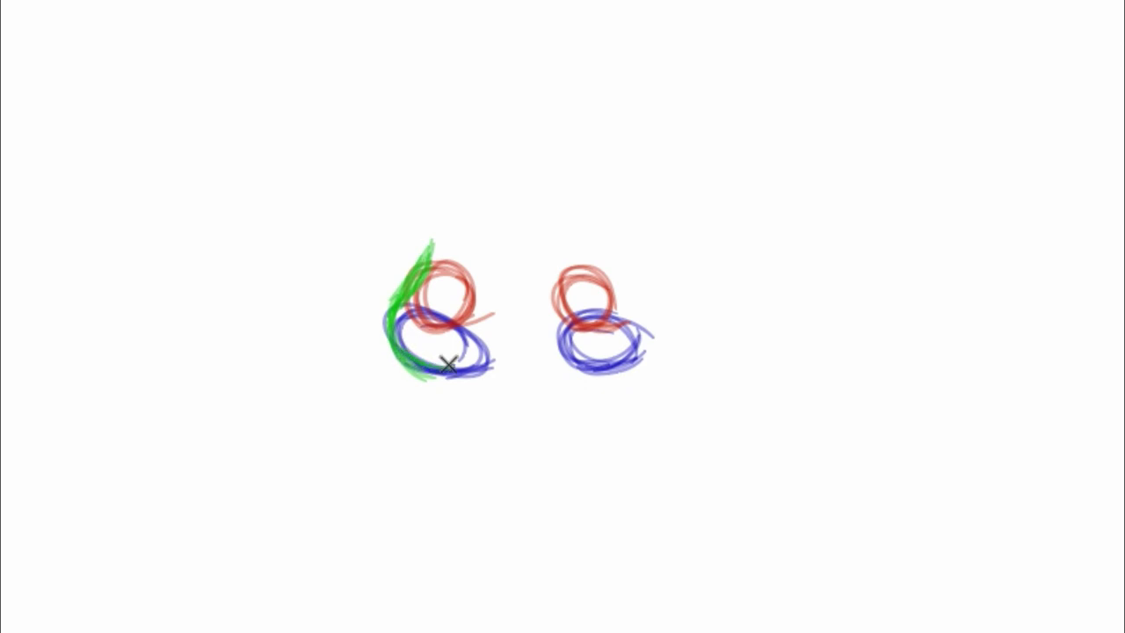
pyautogui.moveTo(563, 368); pyautogui.dragTo(630, 360)
pyautogui.moveTo(611, 266)
pyautogui.mouseDown()
pyautogui.moveTo(610, 256)
pyautogui.moveTo(641, 334)
pyautogui.moveTo(638, 311)
pyautogui.mouseUp()
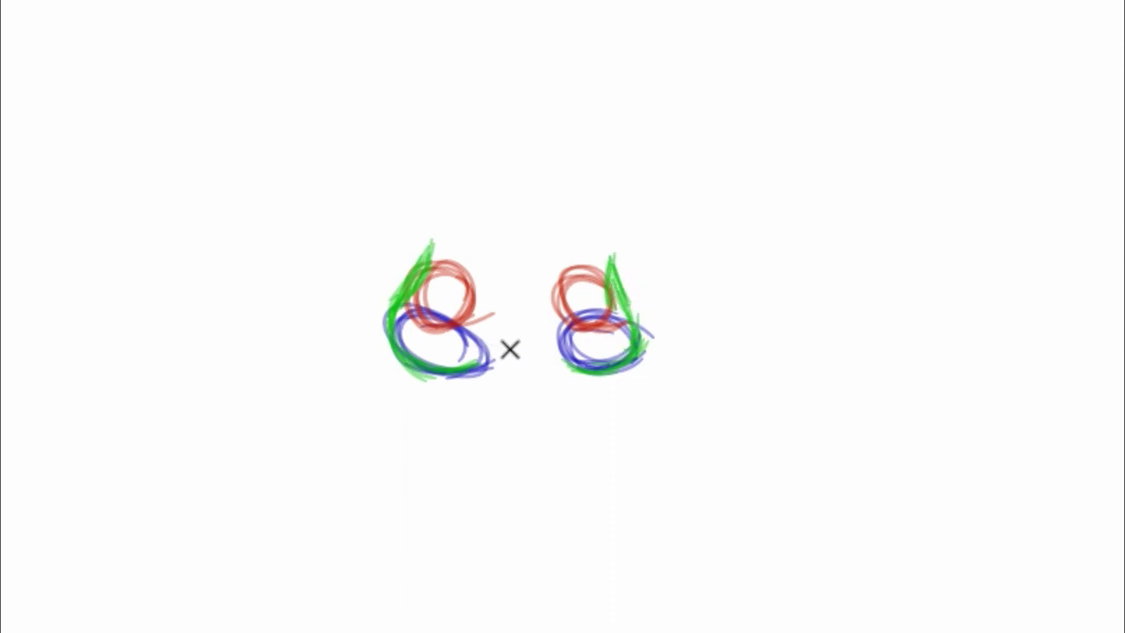
# Add green cleavage strokes between the two shapes and extend the body's side lines below and above them
pyautogui.moveTo(506, 319)
pyautogui.mouseDown()
pyautogui.moveTo(534, 323)
pyautogui.moveTo(533, 282)
pyautogui.moveTo(550, 318)
pyautogui.mouseUp()
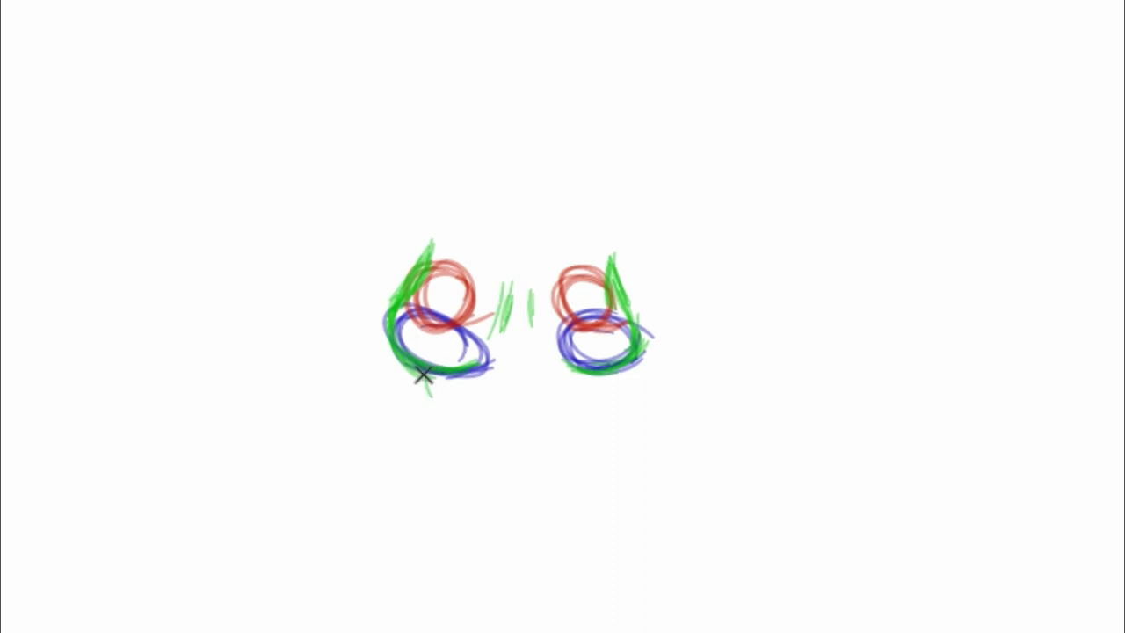
pyautogui.moveTo(423, 374); pyautogui.dragTo(437, 411)
pyautogui.moveTo(613, 373); pyautogui.dragTo(607, 424)
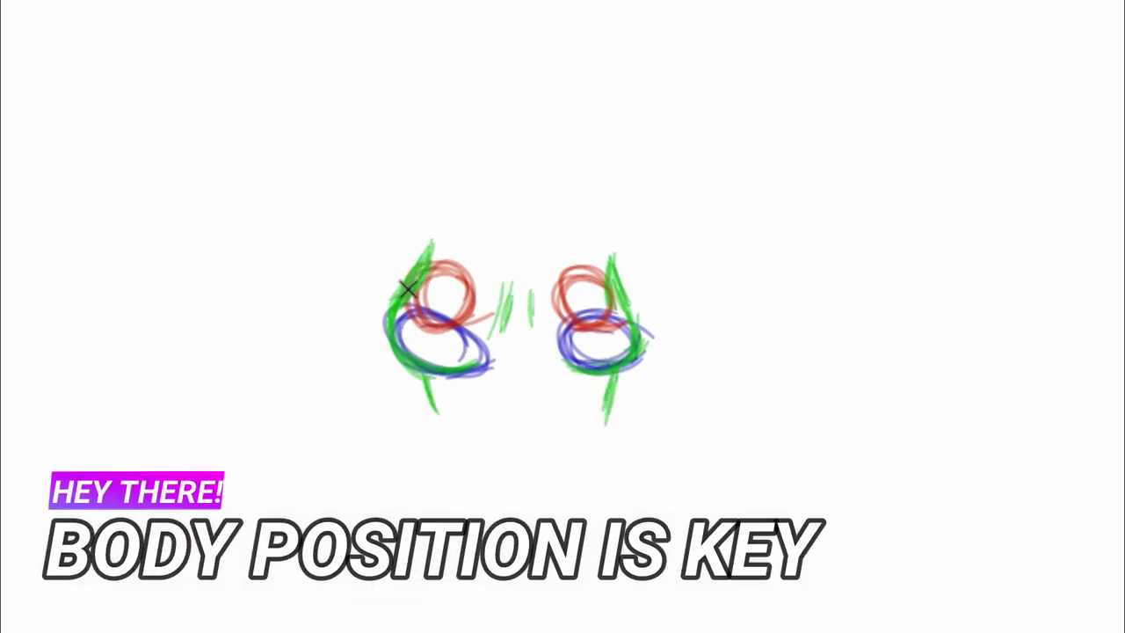
pyautogui.moveTo(415, 293); pyautogui.dragTo(427, 227)
pyautogui.moveTo(618, 281); pyautogui.dragTo(629, 251)
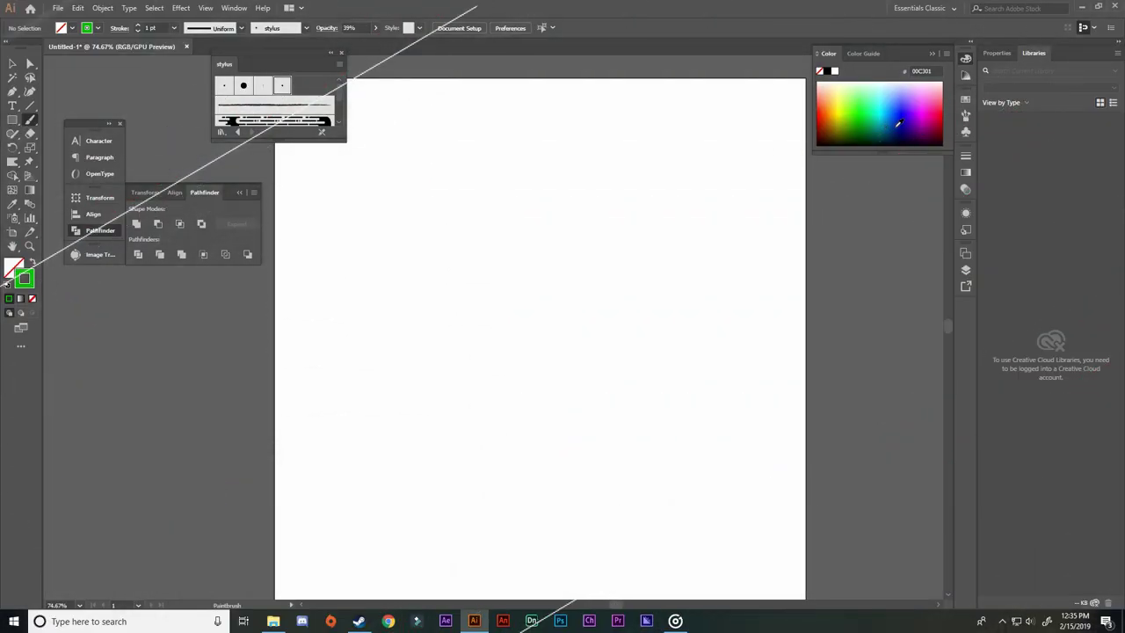
# Set the stroke to blue 0300BF and sketch a bust outline with a horizontal guide, cleavage marks and short torso lines below
pyautogui.click(898, 123)
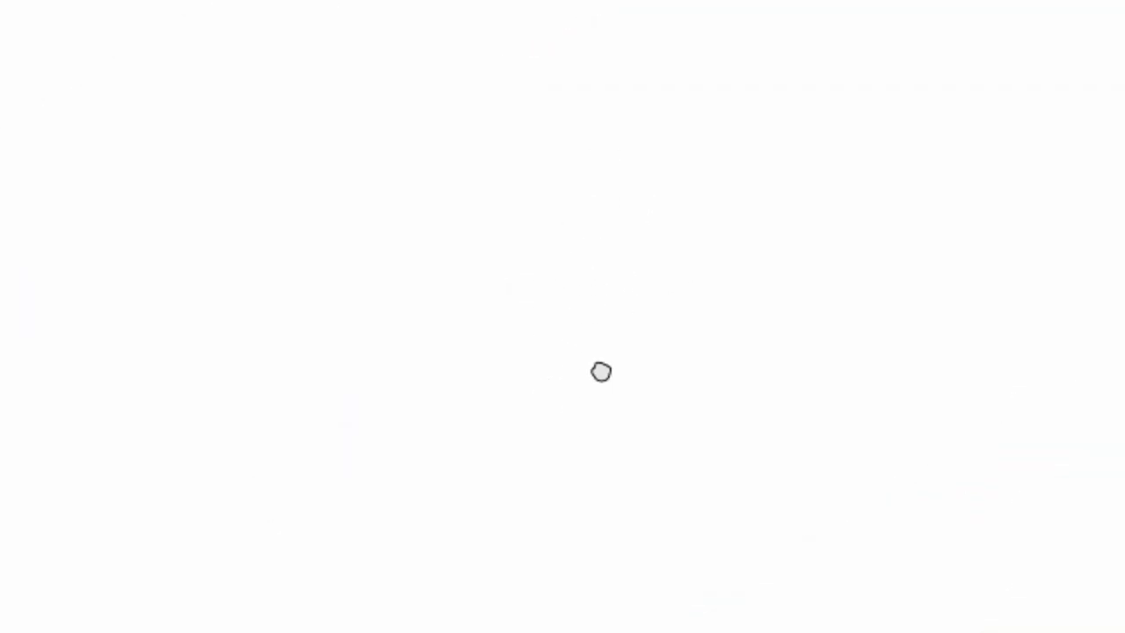
pyautogui.moveTo(458, 243)
pyautogui.mouseDown()
pyautogui.moveTo(421, 339)
pyautogui.moveTo(400, 338)
pyautogui.mouseUp()
pyautogui.moveTo(436, 287)
pyautogui.mouseDown()
pyautogui.moveTo(412, 342)
pyautogui.moveTo(411, 324)
pyautogui.moveTo(394, 346)
pyautogui.moveTo(410, 344)
pyautogui.moveTo(335, 358)
pyautogui.moveTo(548, 352)
pyautogui.moveTo(577, 363)
pyautogui.moveTo(456, 280)
pyautogui.moveTo(453, 249)
pyautogui.moveTo(398, 328)
pyautogui.moveTo(431, 293)
pyautogui.moveTo(394, 356)
pyautogui.moveTo(400, 382)
pyautogui.moveTo(395, 366)
pyautogui.moveTo(432, 405)
pyautogui.moveTo(422, 414)
pyautogui.moveTo(434, 394)
pyautogui.moveTo(456, 406)
pyautogui.moveTo(433, 436)
pyautogui.moveTo(440, 454)
pyautogui.moveTo(434, 412)
pyautogui.moveTo(458, 424)
pyautogui.moveTo(445, 428)
pyautogui.moveTo(480, 415)
pyautogui.moveTo(488, 392)
pyautogui.moveTo(583, 425)
pyautogui.moveTo(624, 426)
pyautogui.moveTo(651, 370)
pyautogui.moveTo(664, 382)
pyautogui.moveTo(655, 389)
pyautogui.moveTo(654, 368)
pyautogui.moveTo(654, 388)
pyautogui.moveTo(664, 368)
pyautogui.moveTo(645, 334)
pyautogui.moveTo(668, 378)
pyautogui.moveTo(642, 318)
pyautogui.moveTo(653, 344)
pyautogui.moveTo(608, 317)
pyautogui.mouseUp()
pyautogui.moveTo(505, 334)
pyautogui.mouseDown()
pyautogui.moveTo(500, 364)
pyautogui.moveTo(509, 302)
pyautogui.moveTo(551, 338)
pyautogui.mouseUp()
pyautogui.moveTo(553, 396)
pyautogui.mouseDown()
pyautogui.moveTo(601, 430)
pyautogui.moveTo(621, 427)
pyautogui.moveTo(618, 458)
pyautogui.moveTo(622, 438)
pyautogui.moveTo(585, 423)
pyautogui.moveTo(616, 465)
pyautogui.mouseUp()
pyautogui.moveTo(458, 419); pyautogui.dragTo(444, 452)
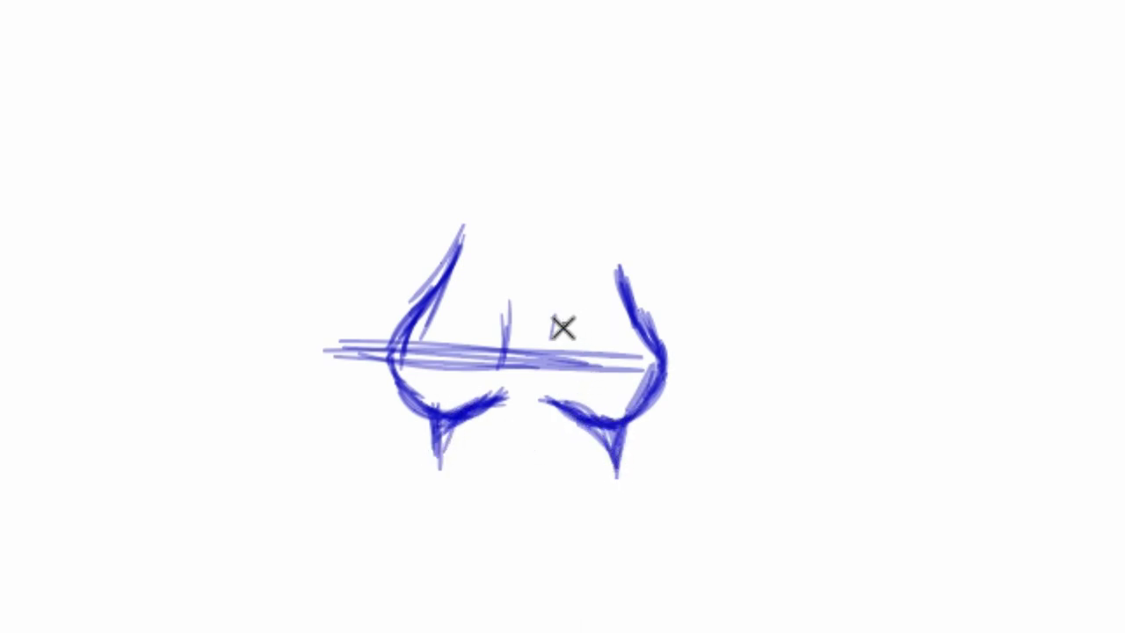
# Select the blue bust sketch and delete it from the artboard
pyautogui.press('v')
pyautogui.moveTo(542, 343); pyautogui.dragTo(531, 389)
pyautogui.press('Delete')
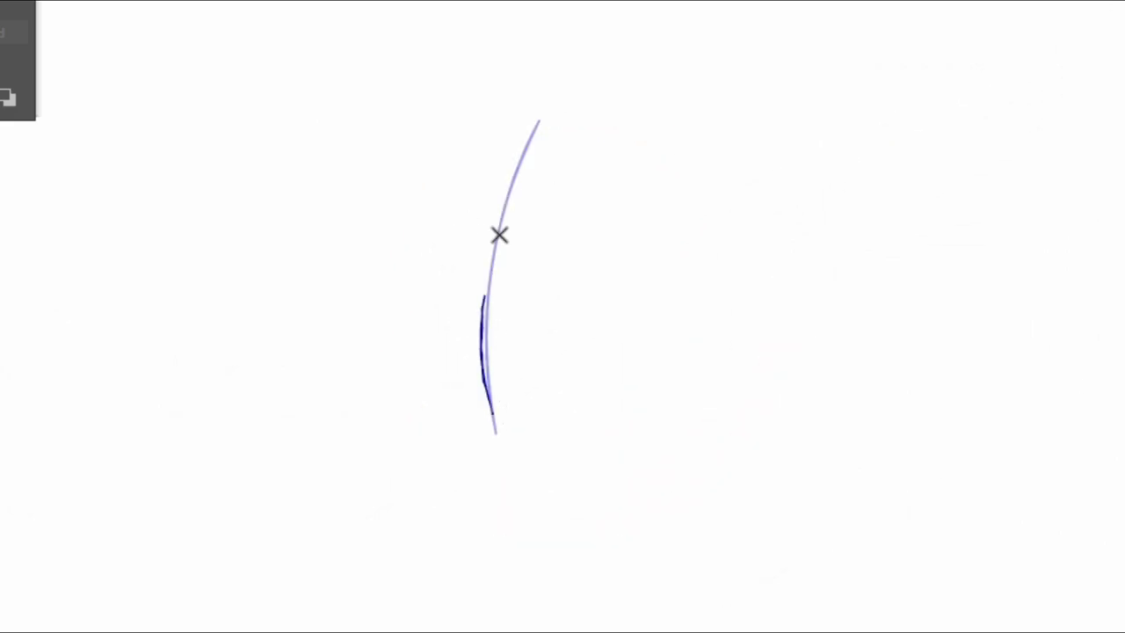
# Sketch a long curved centre line for the torso and slightly arched waist lines across its lower end
pyautogui.moveTo(498, 235); pyautogui.dragTo(519, 167)
pyautogui.moveTo(402, 415); pyautogui.dragTo(583, 415)
pyautogui.moveTo(407, 431)
pyautogui.mouseDown()
pyautogui.moveTo(577, 418)
pyautogui.moveTo(606, 433)
pyautogui.mouseUp()
pyautogui.moveTo(453, 410); pyautogui.dragTo(581, 432)
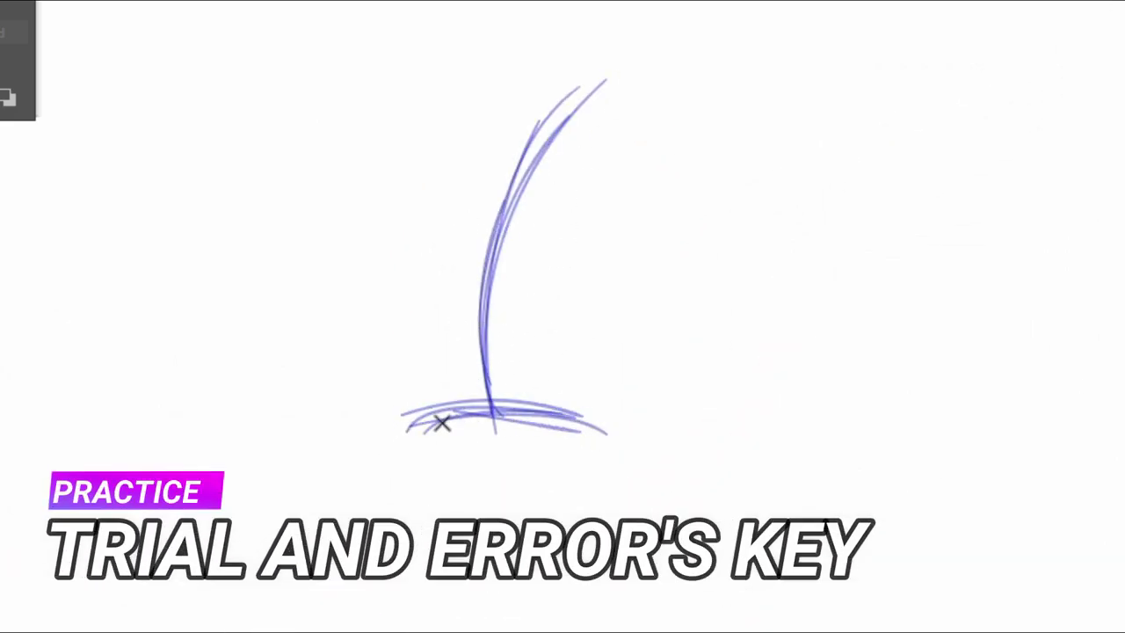
# Sketch both sides of the torso, narrowing to the waist line and flaring out into the hips
pyautogui.moveTo(409, 304); pyautogui.dragTo(436, 428)
pyautogui.moveTo(407, 278); pyautogui.dragTo(447, 433)
pyautogui.moveTo(419, 284)
pyautogui.mouseDown()
pyautogui.moveTo(441, 409)
pyautogui.moveTo(379, 519)
pyautogui.mouseUp()
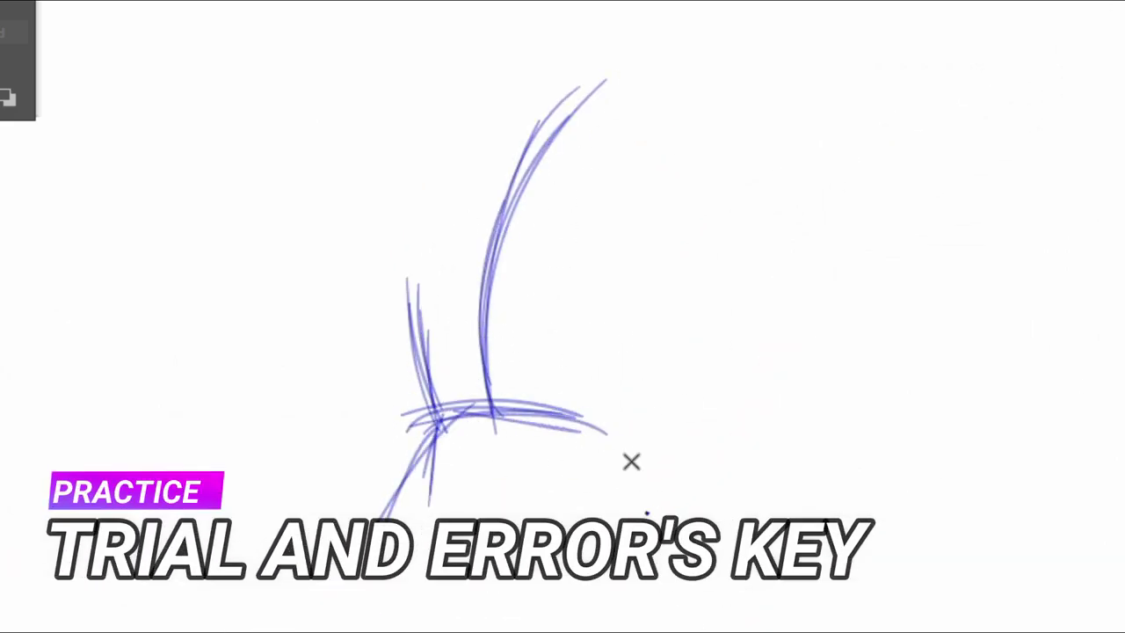
pyautogui.moveTo(606, 429)
pyautogui.mouseDown()
pyautogui.moveTo(659, 528)
pyautogui.moveTo(625, 380)
pyautogui.moveTo(657, 325)
pyautogui.mouseUp()
pyautogui.moveTo(622, 385); pyautogui.dragTo(676, 311)
pyautogui.moveTo(659, 341); pyautogui.dragTo(696, 260)
pyautogui.moveTo(682, 306); pyautogui.dragTo(690, 215)
pyautogui.moveTo(683, 306); pyautogui.dragTo(694, 201)
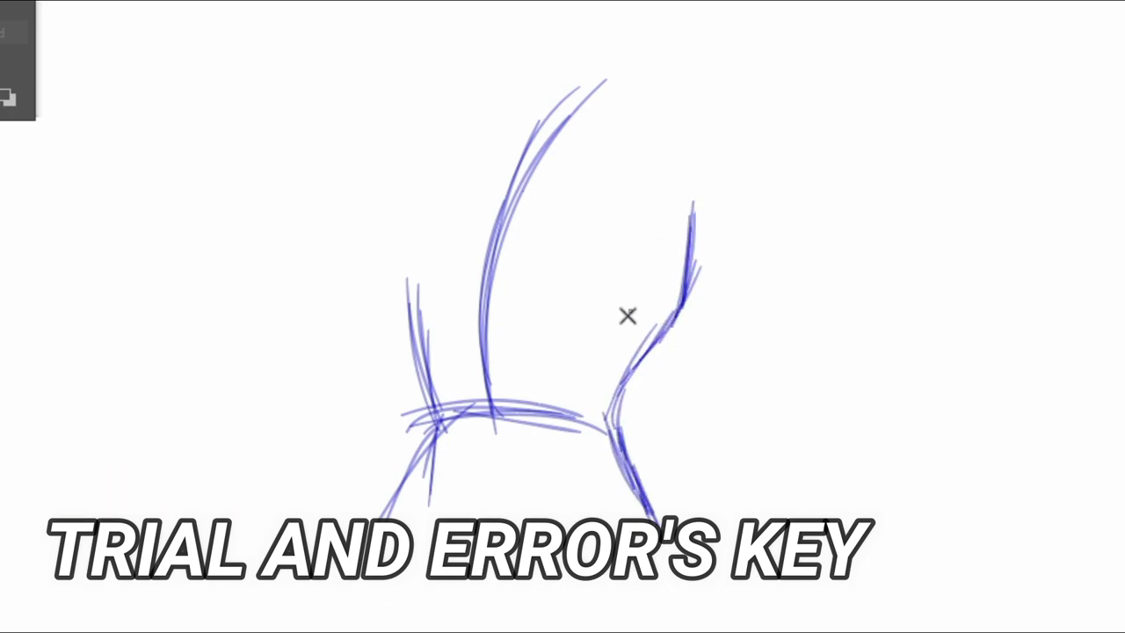
# Sketch the bust's underside and outer contour across the torso, plus the shoulders and upper arm lines
pyautogui.moveTo(420, 361)
pyautogui.mouseDown()
pyautogui.moveTo(415, 292)
pyautogui.moveTo(557, 291)
pyautogui.moveTo(563, 282)
pyautogui.moveTo(616, 313)
pyautogui.moveTo(677, 255)
pyautogui.mouseUp()
pyautogui.moveTo(448, 283)
pyautogui.mouseDown()
pyautogui.moveTo(457, 271)
pyautogui.moveTo(410, 281)
pyautogui.moveTo(382, 240)
pyautogui.moveTo(384, 201)
pyautogui.moveTo(395, 176)
pyautogui.moveTo(519, 99)
pyautogui.mouseUp()
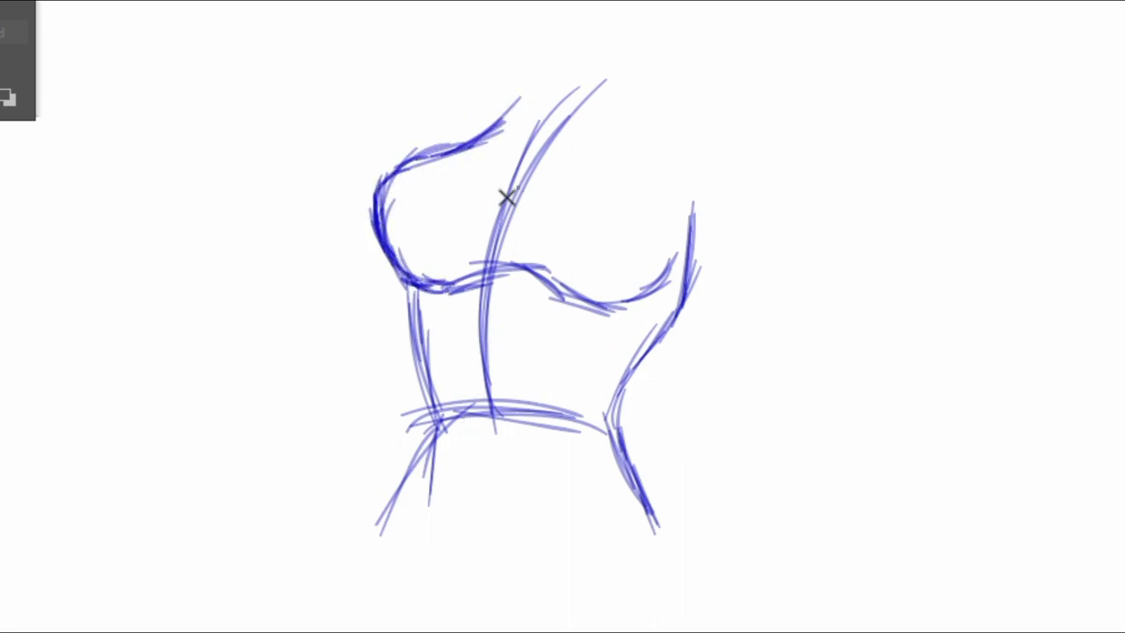
pyautogui.moveTo(451, 135); pyautogui.dragTo(571, 88)
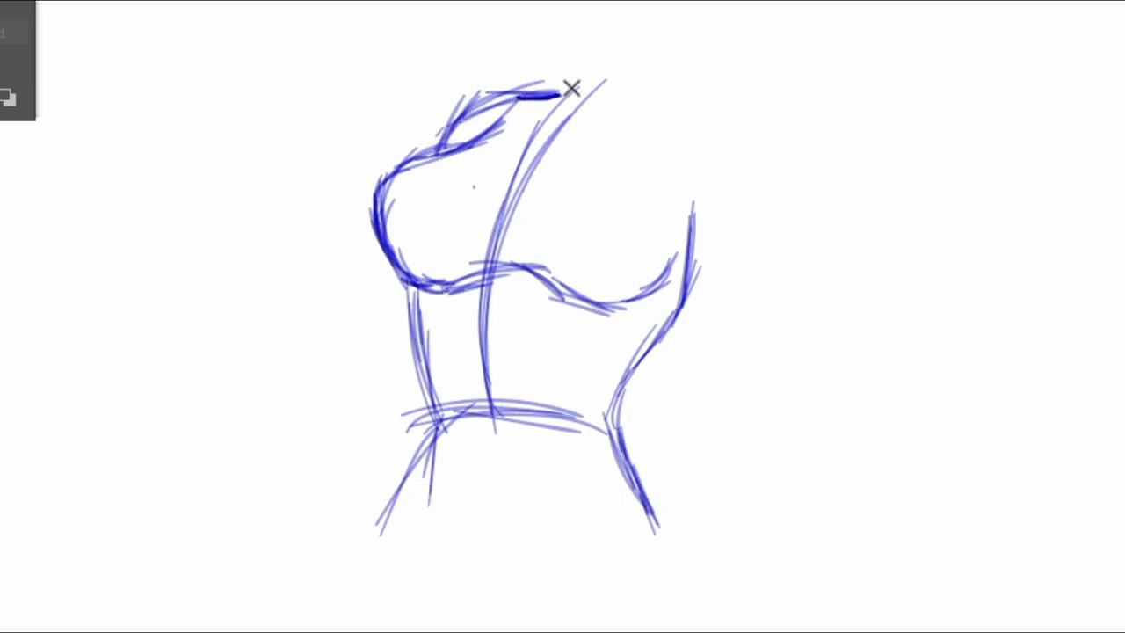
pyautogui.moveTo(666, 105)
pyautogui.mouseDown()
pyautogui.moveTo(769, 123)
pyautogui.moveTo(789, 218)
pyautogui.mouseUp()
pyautogui.moveTo(677, 221)
pyautogui.mouseDown()
pyautogui.moveTo(698, 186)
pyautogui.moveTo(705, 247)
pyautogui.mouseUp()
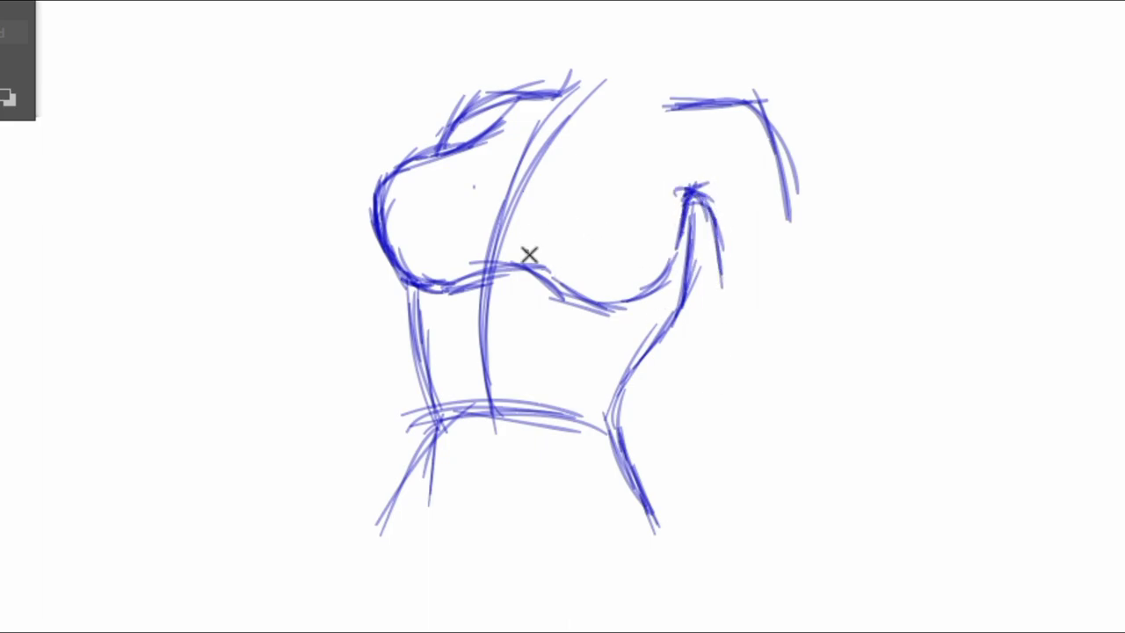
# Sketch a curved cleavage line between the breasts and delete the long torso centre line
pyautogui.moveTo(512, 237); pyautogui.dragTo(556, 136)
pyautogui.moveTo(508, 248); pyautogui.dragTo(582, 133)
pyautogui.moveTo(510, 216); pyautogui.dragTo(594, 132)
pyautogui.keyDown('ctrl'); pyautogui.click(492, 280); pyautogui.keyUp('ctrl')
pyautogui.press('Delete')
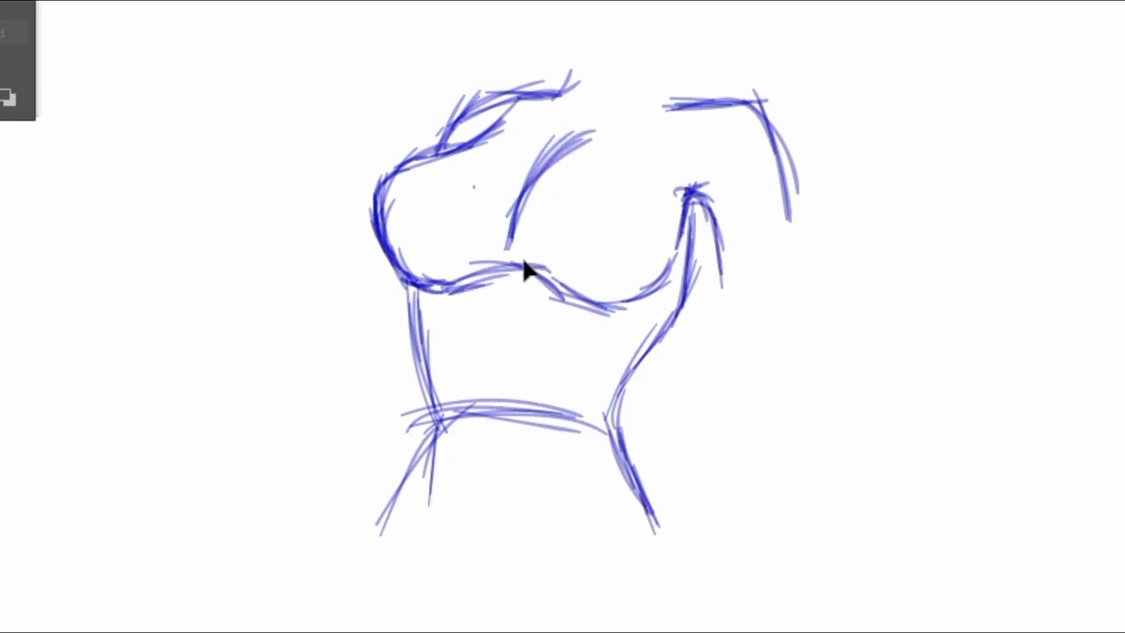
# Sketch the curved upper edges of both breasts and add a vertical contour curve within the right one
pyautogui.moveTo(375, 195); pyautogui.dragTo(515, 201)
pyautogui.moveTo(422, 162); pyautogui.dragTo(522, 212)
pyautogui.moveTo(366, 186); pyautogui.dragTo(511, 209)
pyautogui.moveTo(378, 200); pyautogui.dragTo(494, 207)
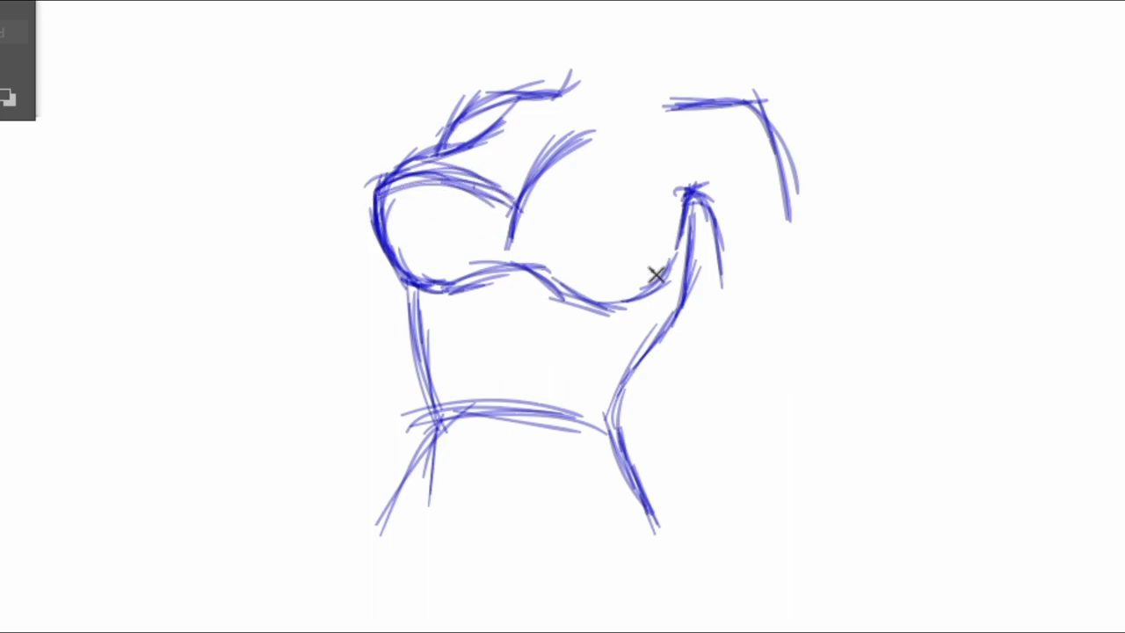
pyautogui.moveTo(609, 220); pyautogui.dragTo(604, 300)
pyautogui.moveTo(530, 195); pyautogui.dragTo(631, 181)
pyautogui.moveTo(530, 195)
pyautogui.mouseDown()
pyautogui.moveTo(611, 188)
pyautogui.moveTo(678, 246)
pyautogui.moveTo(669, 194)
pyautogui.mouseUp()
pyautogui.moveTo(522, 211); pyautogui.dragTo(683, 213)
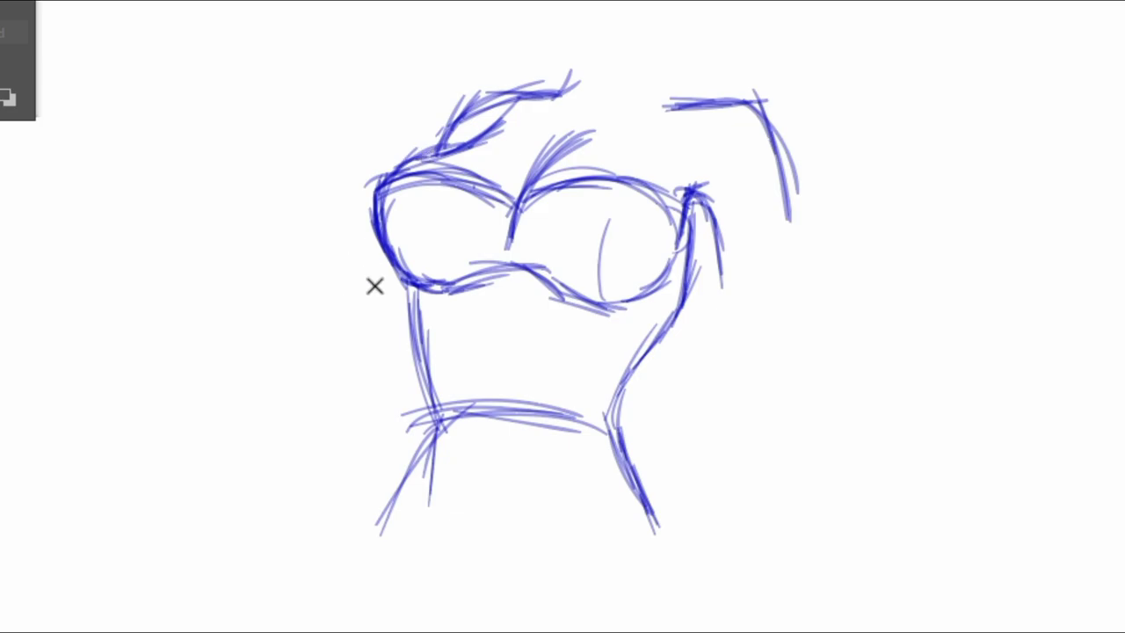
# Annotate the torso sketch with arrows at the upper bust edges, a stomach centre line and a check mark beside the waist
pyautogui.moveTo(361, 288); pyautogui.dragTo(326, 164)
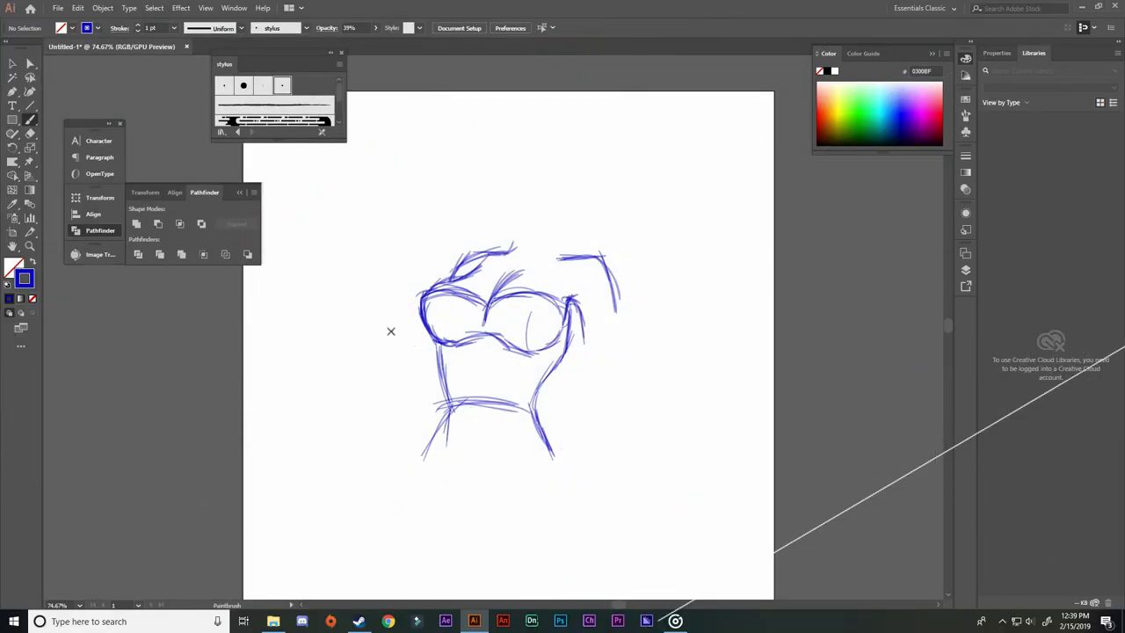
pyautogui.moveTo(384, 335); pyautogui.dragTo(400, 326)
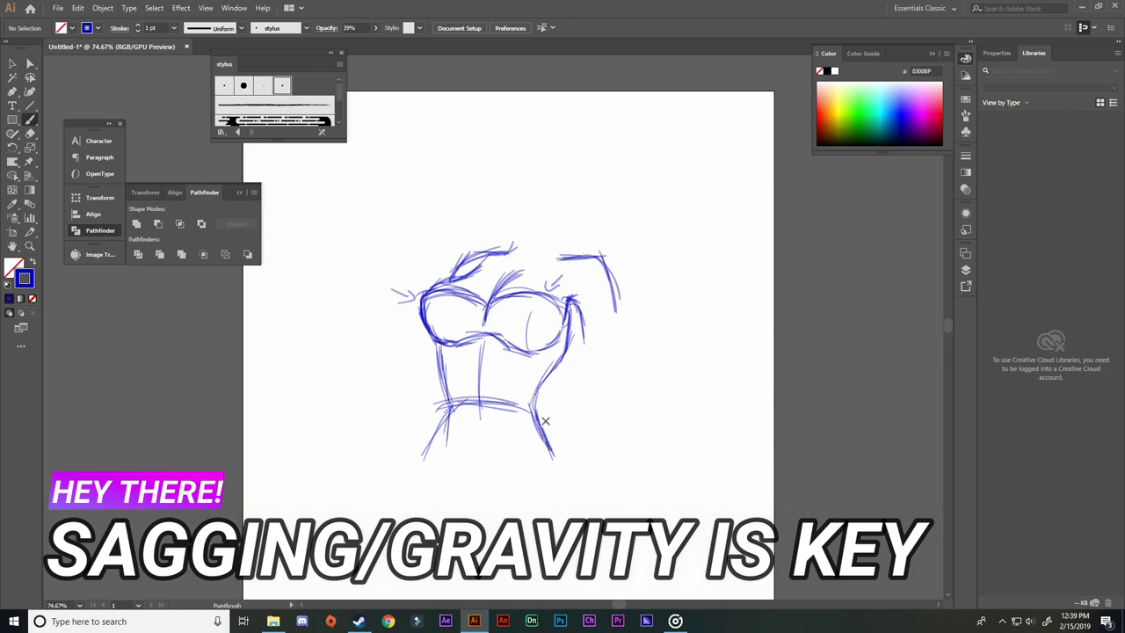
pyautogui.moveTo(569, 397); pyautogui.dragTo(592, 367)
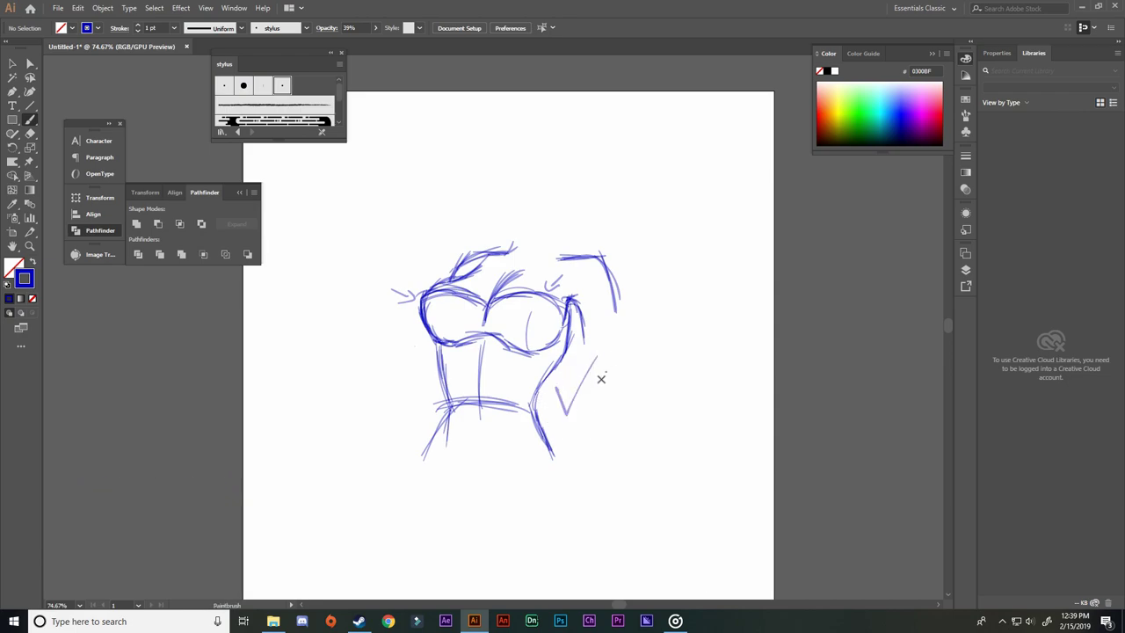
# Clear the whole torso sketch and draw a layered horizontal shoulder line near the top of the empty area
pyautogui.hotkey('ctrl', 'a')
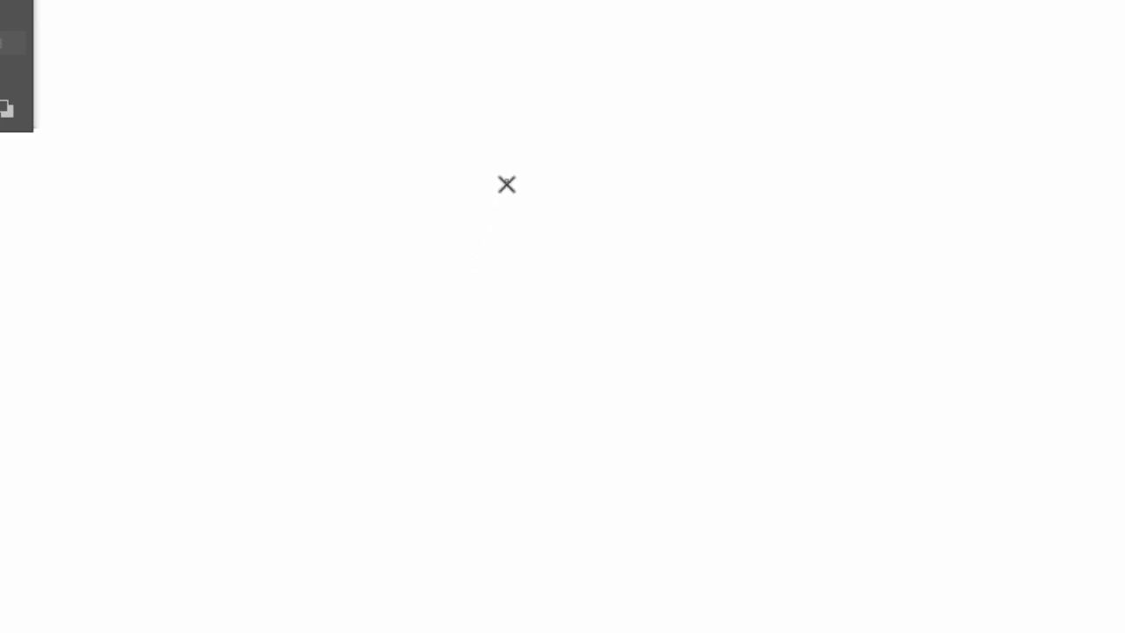
pyautogui.moveTo(440, 107); pyautogui.dragTo(609, 110)
pyautogui.moveTo(456, 103); pyautogui.dragTo(545, 101)
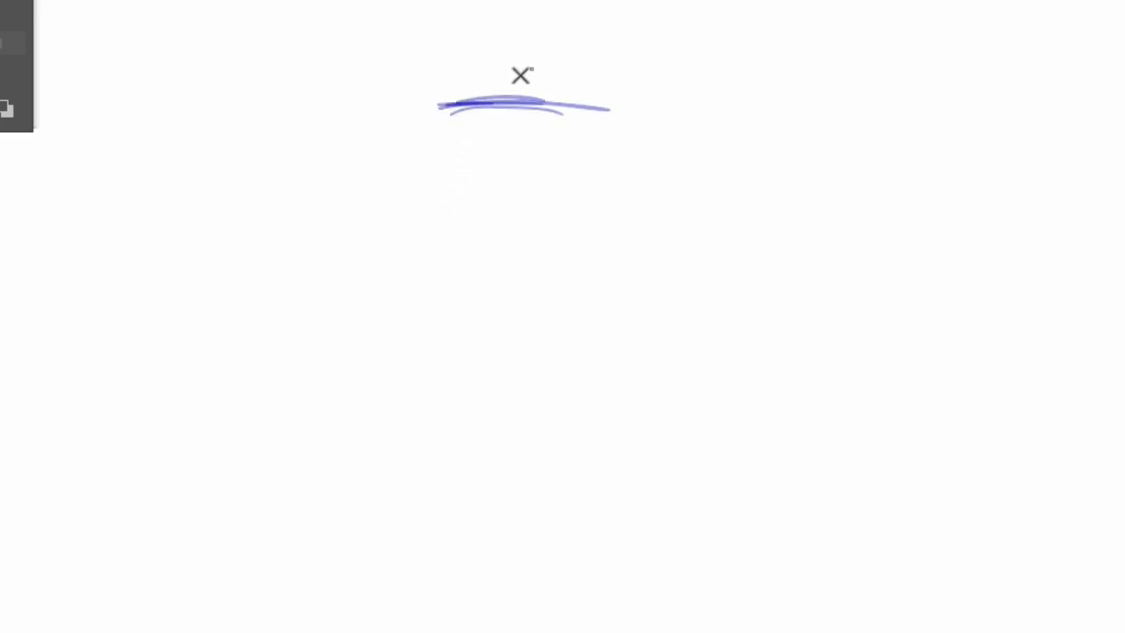
# Handwrite the label "Head" above the shoulder line and underline it
pyautogui.moveTo(465, 14); pyautogui.dragTo(460, 65)
pyautogui.moveTo(490, 15); pyautogui.dragTo(487, 59)
pyautogui.moveTo(463, 39)
pyautogui.mouseDown()
pyautogui.moveTo(489, 34)
pyautogui.moveTo(524, 69)
pyautogui.mouseUp()
pyautogui.moveTo(537, 46); pyautogui.dragTo(551, 67)
pyautogui.moveTo(569, 17); pyautogui.dragTo(568, 70)
pyautogui.moveTo(431, 59); pyautogui.dragTo(620, 81)
# Extend the shoulder line at both ends and sketch the outer arm lines down from each shoulder
pyautogui.moveTo(413, 90); pyautogui.dragTo(506, 100)
pyautogui.moveTo(423, 106); pyautogui.dragTo(408, 216)
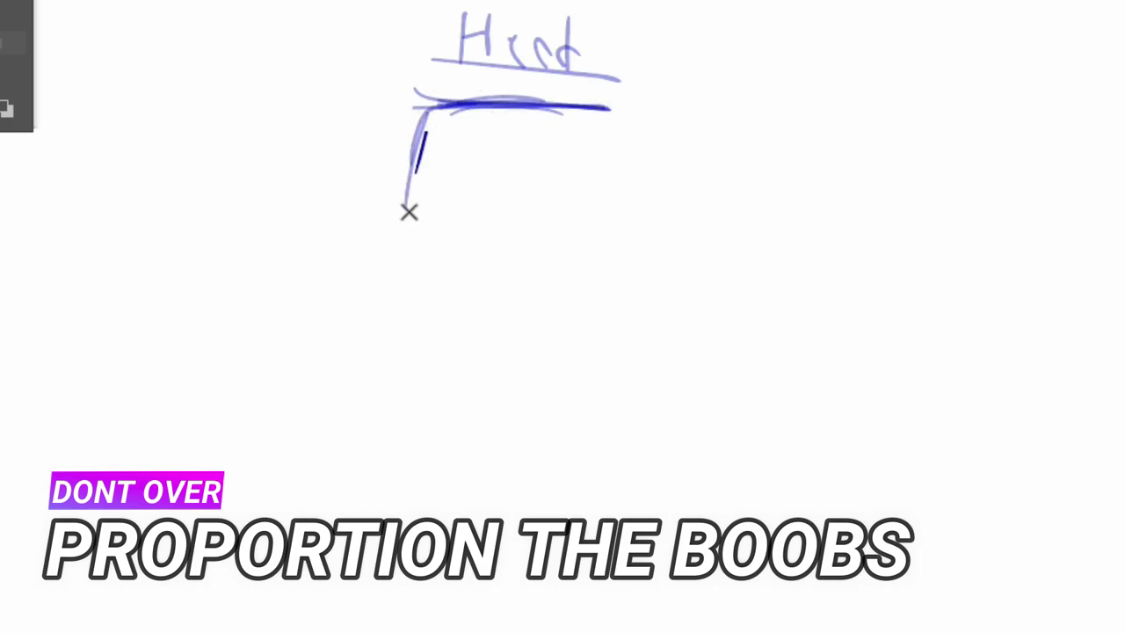
pyautogui.moveTo(588, 106)
pyautogui.mouseDown()
pyautogui.moveTo(638, 152)
pyautogui.moveTo(631, 231)
pyautogui.mouseUp()
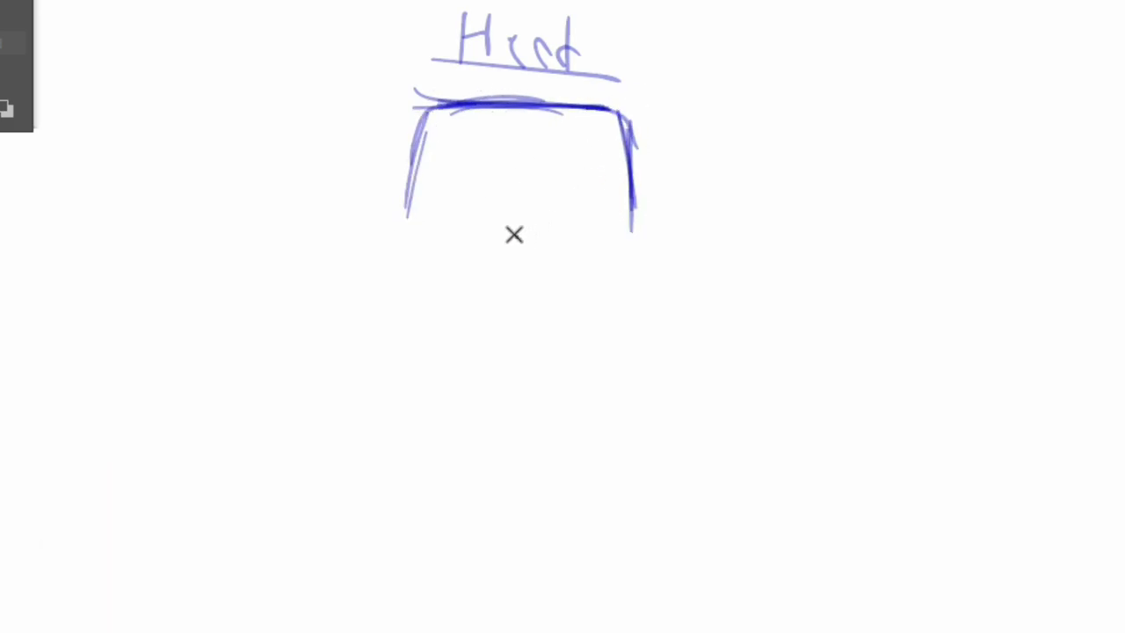
# Sketch the left breast's rounded outer curve down from the shoulder line and the side of the torso below it
pyautogui.moveTo(465, 112)
pyautogui.mouseDown()
pyautogui.moveTo(430, 223)
pyautogui.moveTo(447, 224)
pyautogui.moveTo(416, 196)
pyautogui.moveTo(461, 129)
pyautogui.moveTo(463, 147)
pyautogui.moveTo(444, 148)
pyautogui.moveTo(482, 227)
pyautogui.moveTo(469, 220)
pyautogui.moveTo(469, 148)
pyautogui.moveTo(470, 230)
pyautogui.moveTo(424, 186)
pyautogui.moveTo(468, 233)
pyautogui.mouseUp()
pyautogui.moveTo(417, 229)
pyautogui.mouseDown()
pyautogui.moveTo(448, 246)
pyautogui.moveTo(446, 297)
pyautogui.mouseUp()
pyautogui.moveTo(456, 249); pyautogui.dragTo(444, 312)
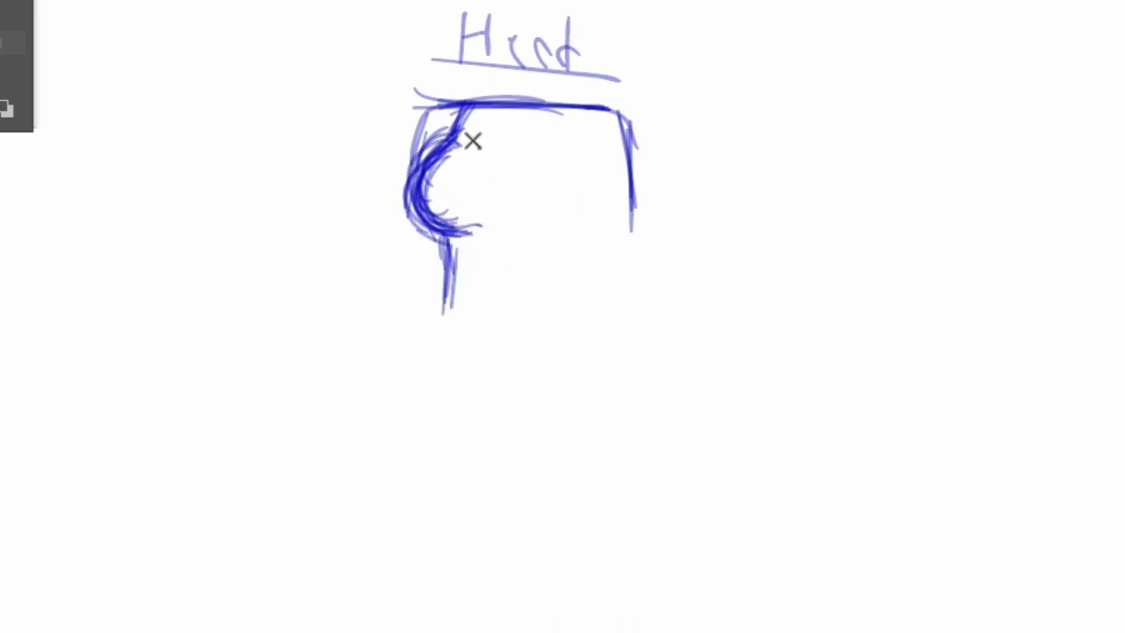
# Sketch the right breast's rounded curve and the torso side below it, and mark the drawing with an X
pyautogui.moveTo(524, 195)
pyautogui.mouseDown()
pyautogui.moveTo(563, 240)
pyautogui.moveTo(529, 161)
pyautogui.moveTo(579, 216)
pyautogui.moveTo(540, 237)
pyautogui.mouseUp()
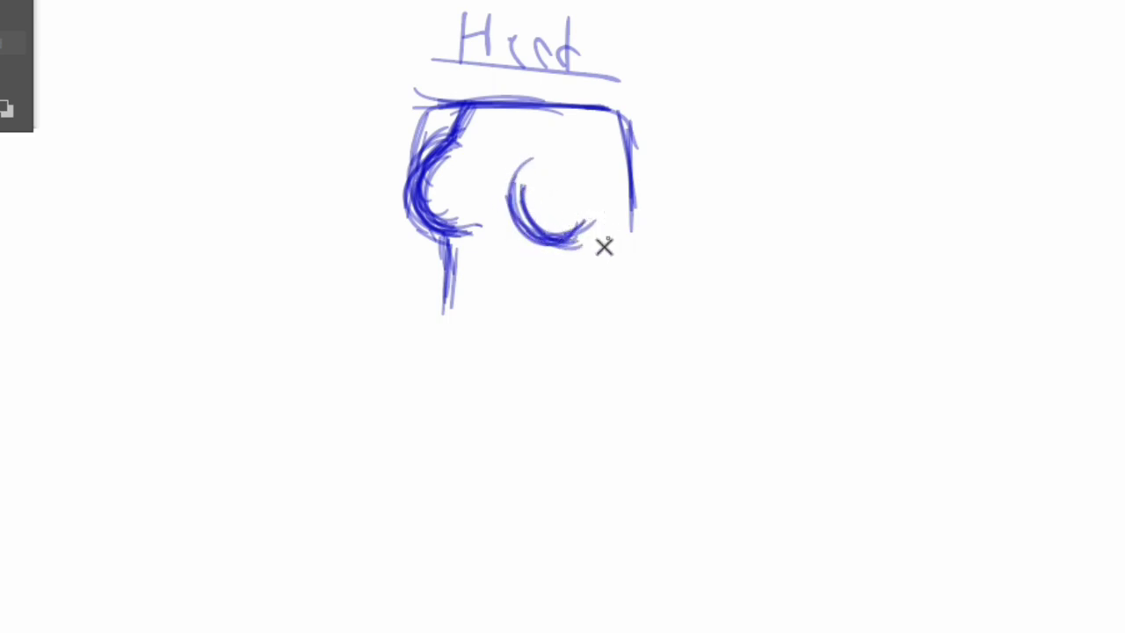
pyautogui.moveTo(588, 331); pyautogui.dragTo(596, 229)
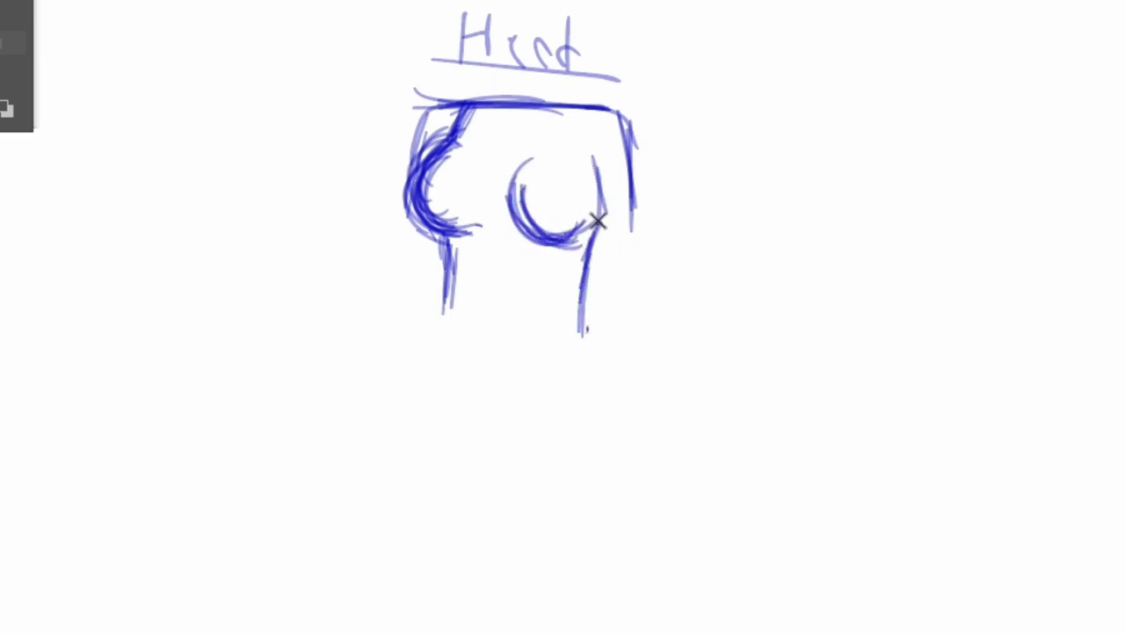
pyautogui.moveTo(583, 117); pyautogui.dragTo(595, 322)
pyautogui.moveTo(402, 261); pyautogui.dragTo(346, 316)
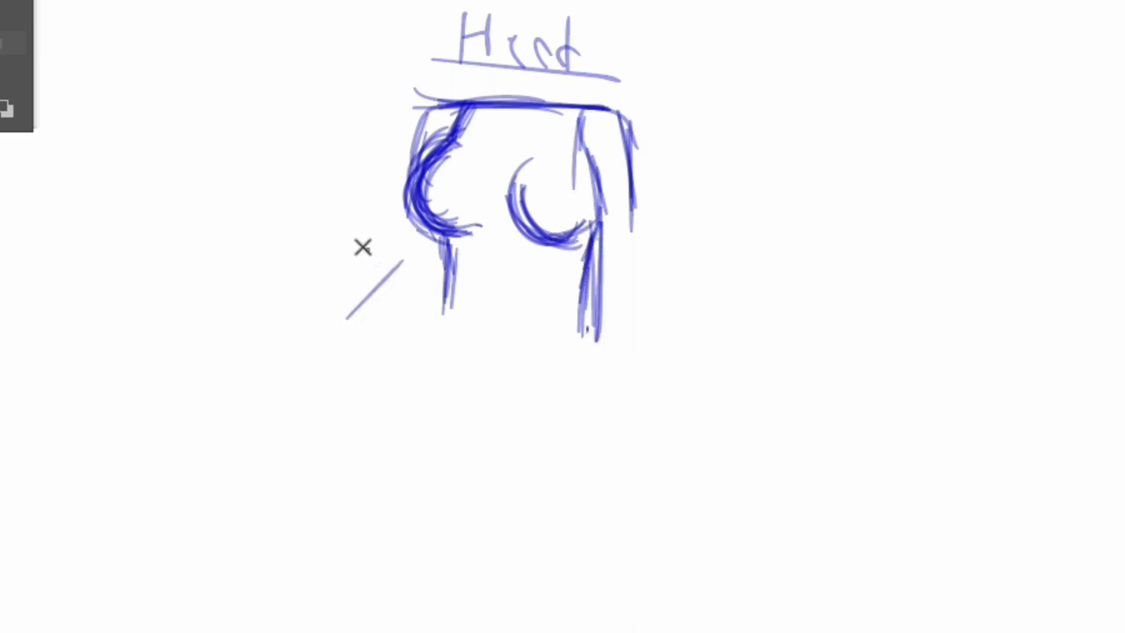
pyautogui.moveTo(361, 246); pyautogui.dragTo(400, 325)
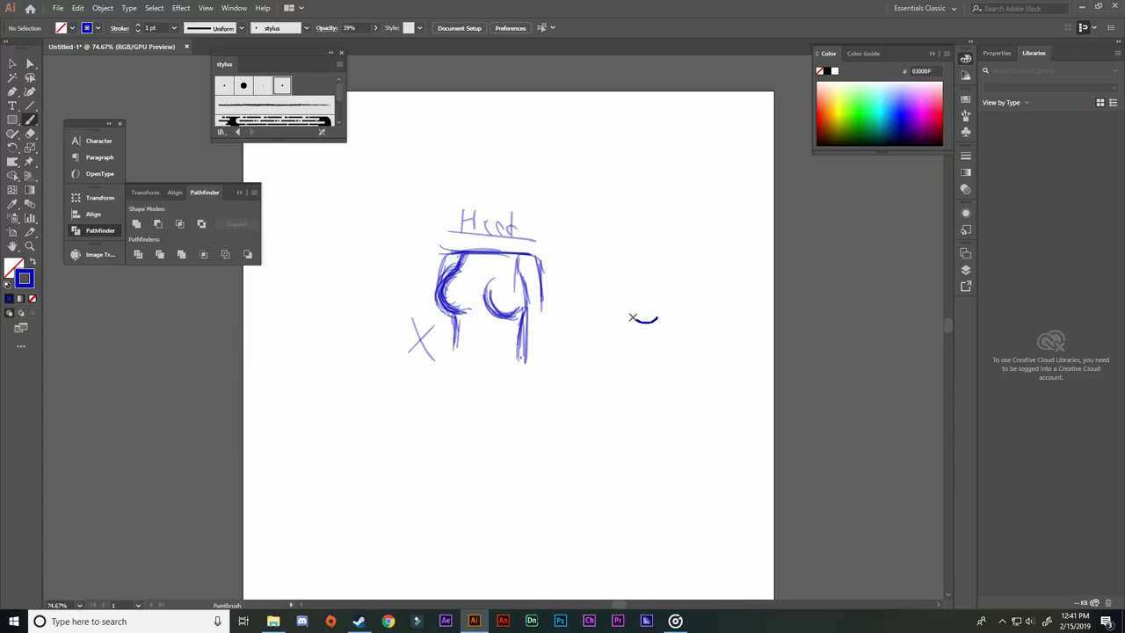
# Draw a circle beside the torso and sketch a drooping breast contour below it around two overlapping ovals
pyautogui.moveTo(632, 317); pyautogui.dragTo(660, 310)
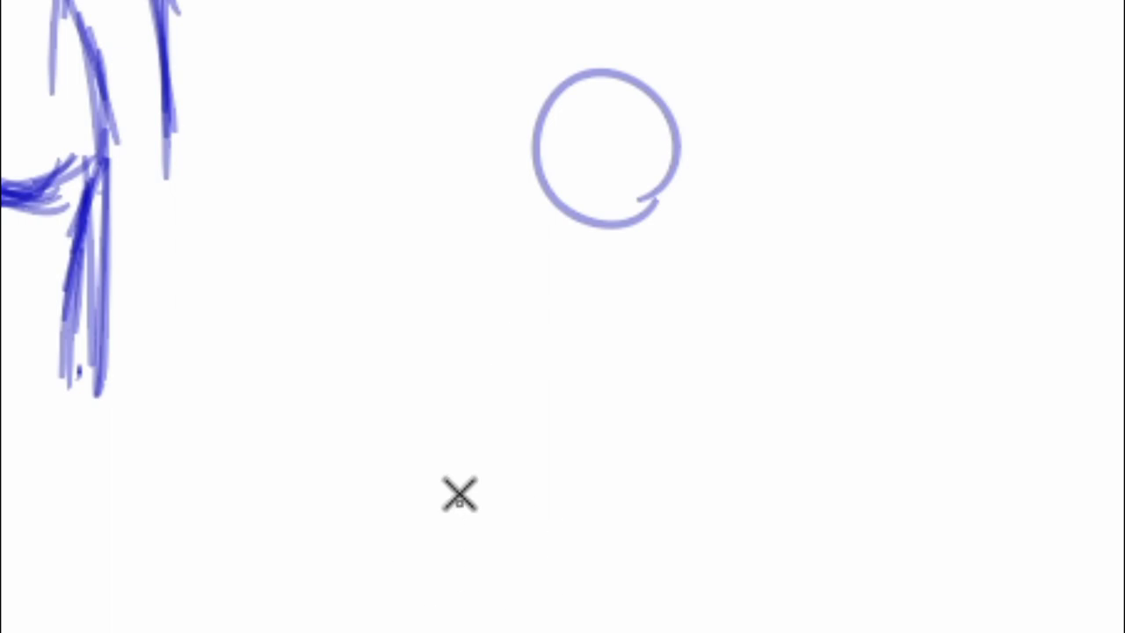
pyautogui.moveTo(474, 544)
pyautogui.mouseDown()
pyautogui.moveTo(384, 459)
pyautogui.moveTo(474, 548)
pyautogui.mouseUp()
pyautogui.moveTo(472, 456)
pyautogui.mouseDown()
pyautogui.moveTo(417, 416)
pyautogui.moveTo(475, 453)
pyautogui.mouseUp()
pyautogui.moveTo(465, 283)
pyautogui.mouseDown()
pyautogui.moveTo(355, 475)
pyautogui.moveTo(506, 558)
pyautogui.moveTo(543, 555)
pyautogui.moveTo(520, 560)
pyautogui.moveTo(529, 560)
pyautogui.mouseUp()
pyautogui.hotkey('ctrl', 'z')
pyautogui.hotkey('ctrl', 'z')
pyautogui.hotkey('ctrl', 'z')
pyautogui.moveTo(575, 467); pyautogui.dragTo(587, 472)
pyautogui.moveTo(520, 389)
pyautogui.mouseDown()
pyautogui.moveTo(489, 434)
pyautogui.moveTo(488, 562)
pyautogui.mouseUp()
pyautogui.hotkey('ctrl', 'z')
pyautogui.moveTo(559, 567)
pyautogui.mouseDown()
pyautogui.moveTo(521, 563)
pyautogui.moveTo(477, 502)
pyautogui.moveTo(477, 414)
pyautogui.moveTo(528, 357)
pyautogui.moveTo(461, 434)
pyautogui.moveTo(470, 538)
pyautogui.moveTo(554, 562)
pyautogui.moveTo(478, 469)
pyautogui.moveTo(492, 619)
pyautogui.mouseUp()
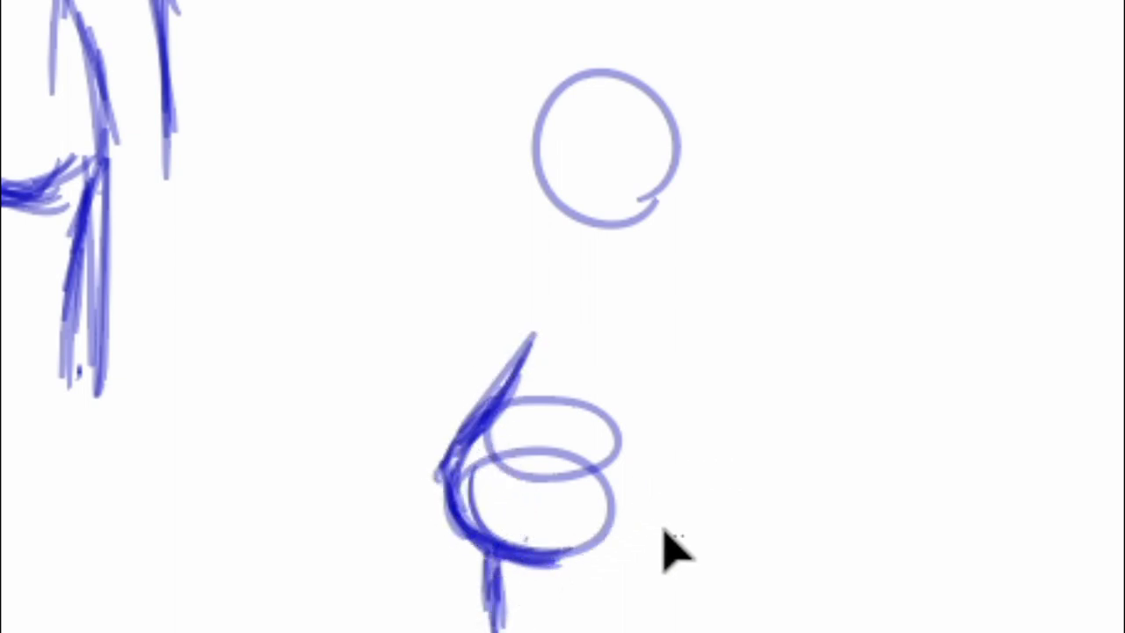
# Clear all sketches and draw a tall, round-topped form of vertical lines between left and right body contours
pyautogui.click(607, 483)
pyautogui.press('Delete')
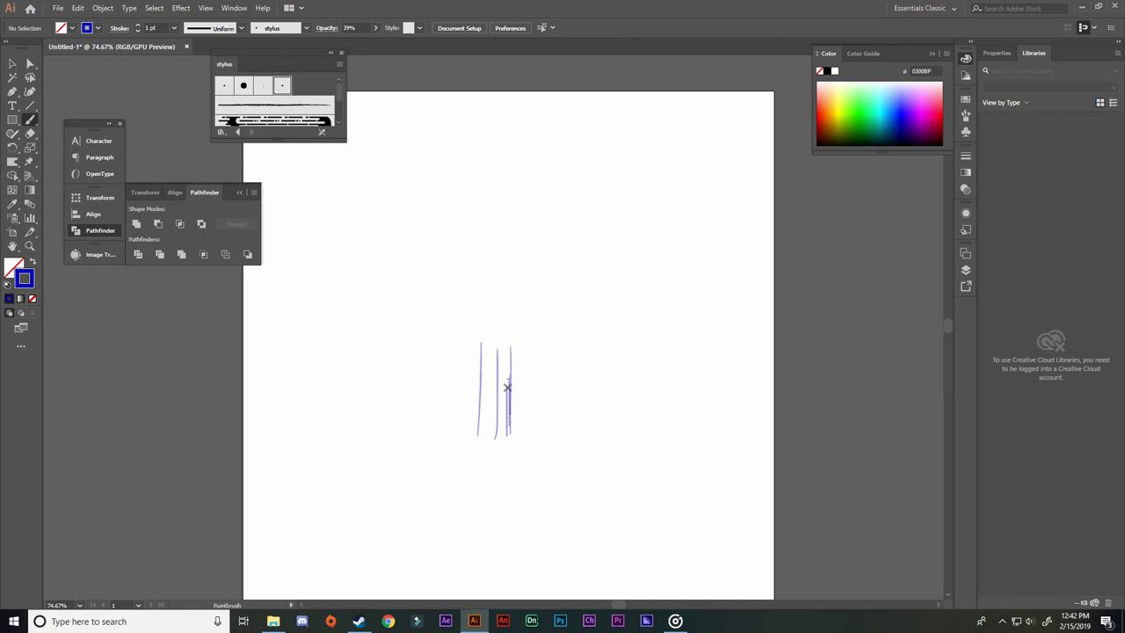
pyautogui.moveTo(510, 381); pyautogui.dragTo(480, 371)
pyautogui.moveTo(509, 316); pyautogui.dragTo(507, 338)
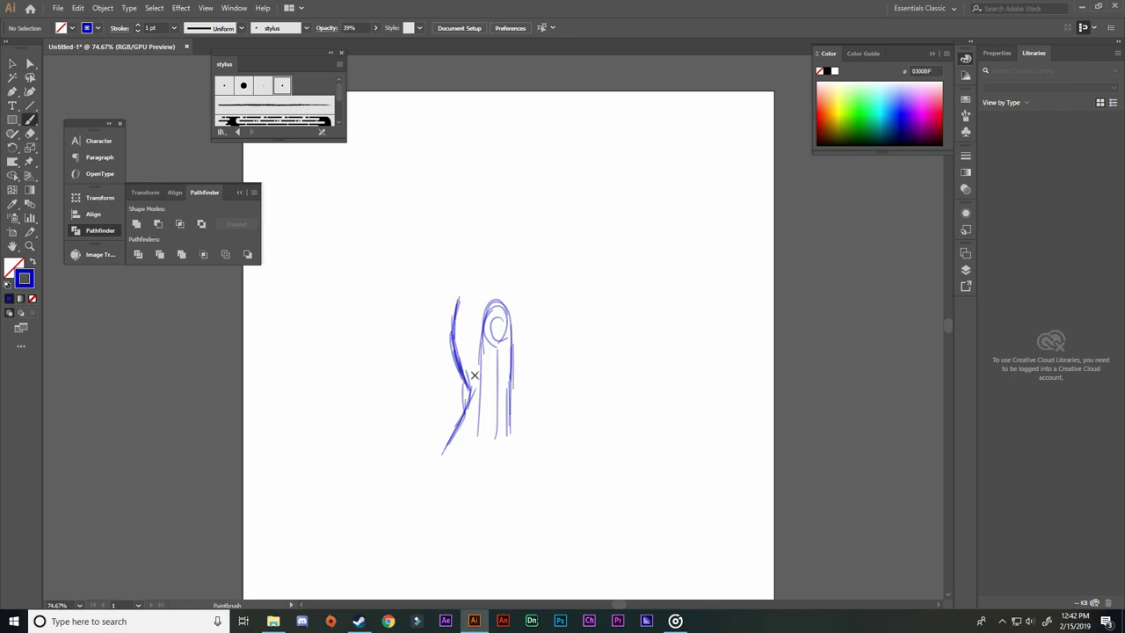
pyautogui.moveTo(546, 446); pyautogui.dragTo(549, 473)
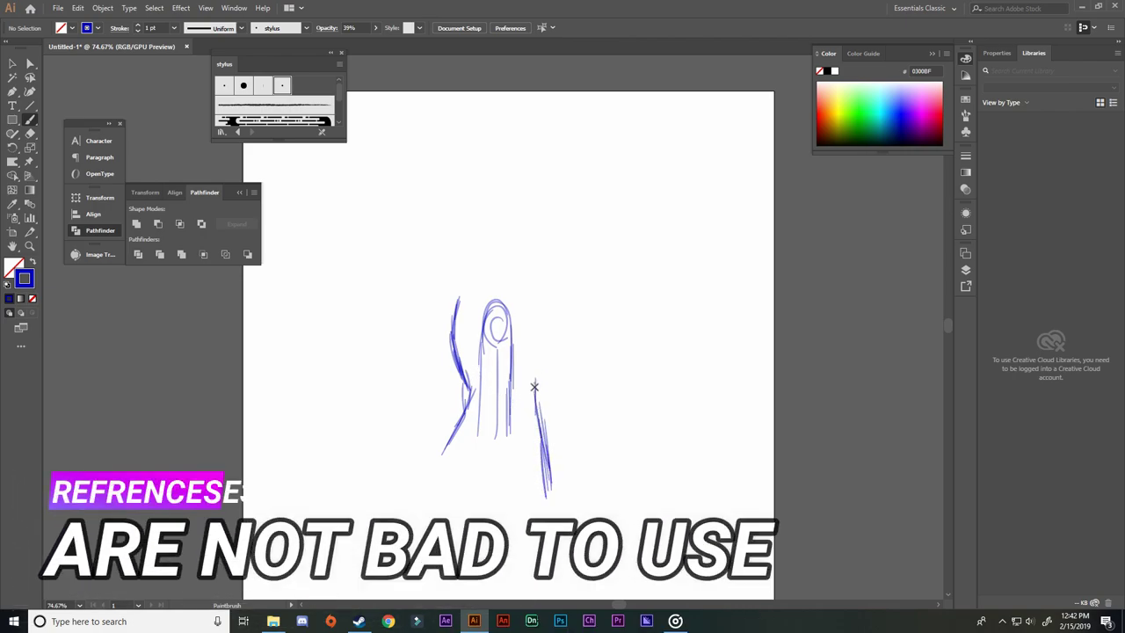
pyautogui.moveTo(510, 276); pyautogui.dragTo(535, 301)
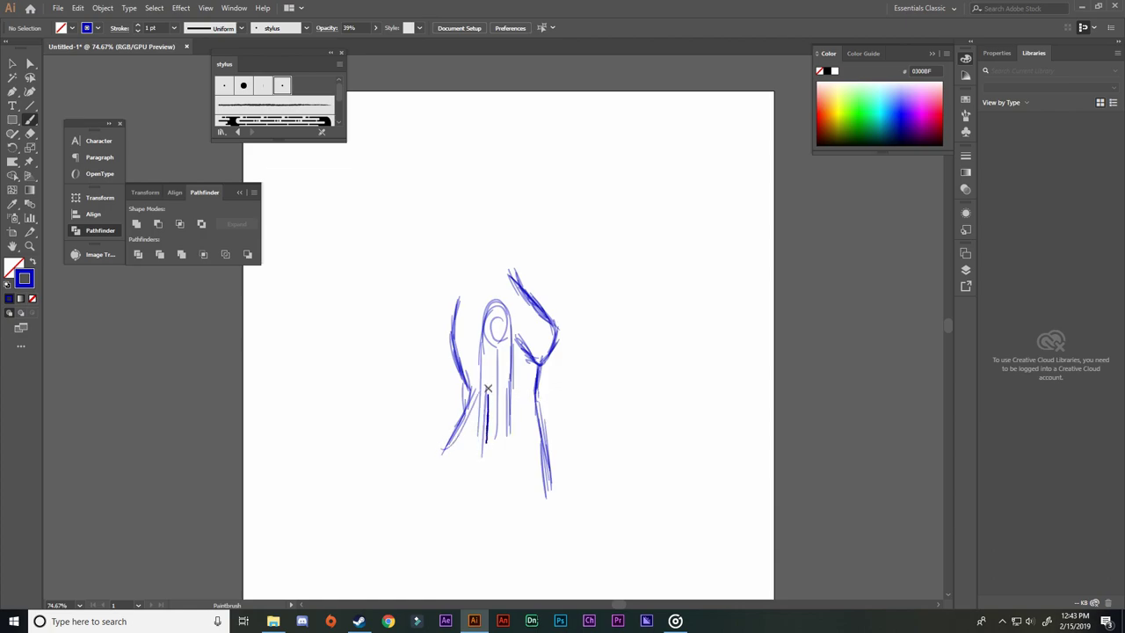
# Layer outlines around the central form, complete the lower body curve, and label the right side's crease "FOLD" with an arrow
pyautogui.moveTo(484, 365); pyautogui.dragTo(483, 424)
pyautogui.moveTo(482, 297); pyautogui.dragTo(474, 364)
pyautogui.moveTo(485, 303); pyautogui.dragTo(475, 336)
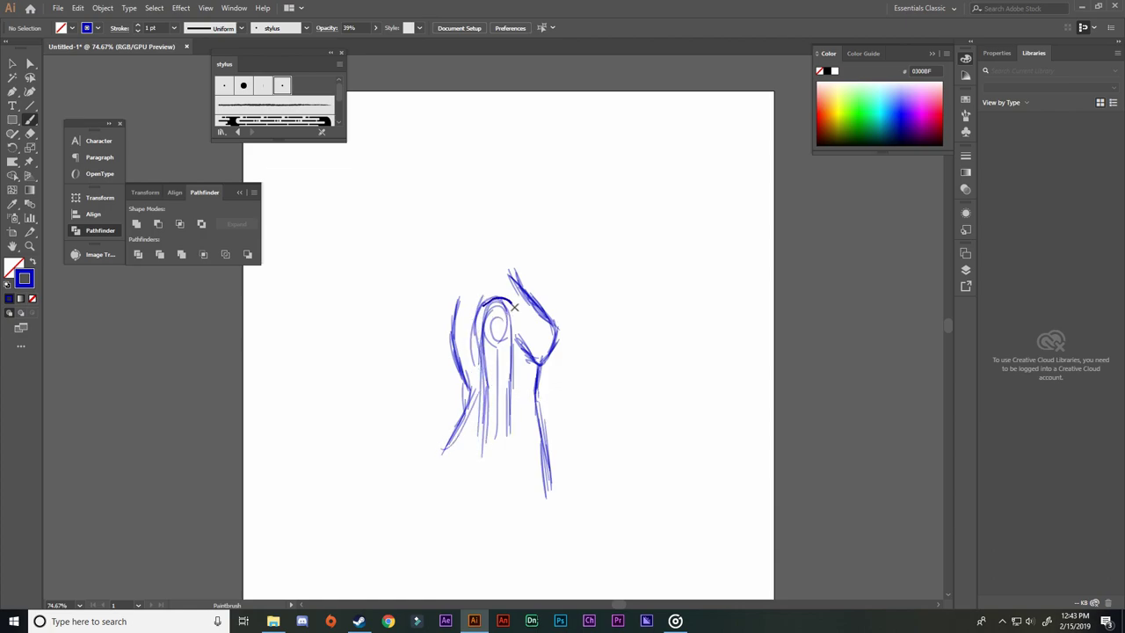
pyautogui.moveTo(501, 437); pyautogui.dragTo(503, 440)
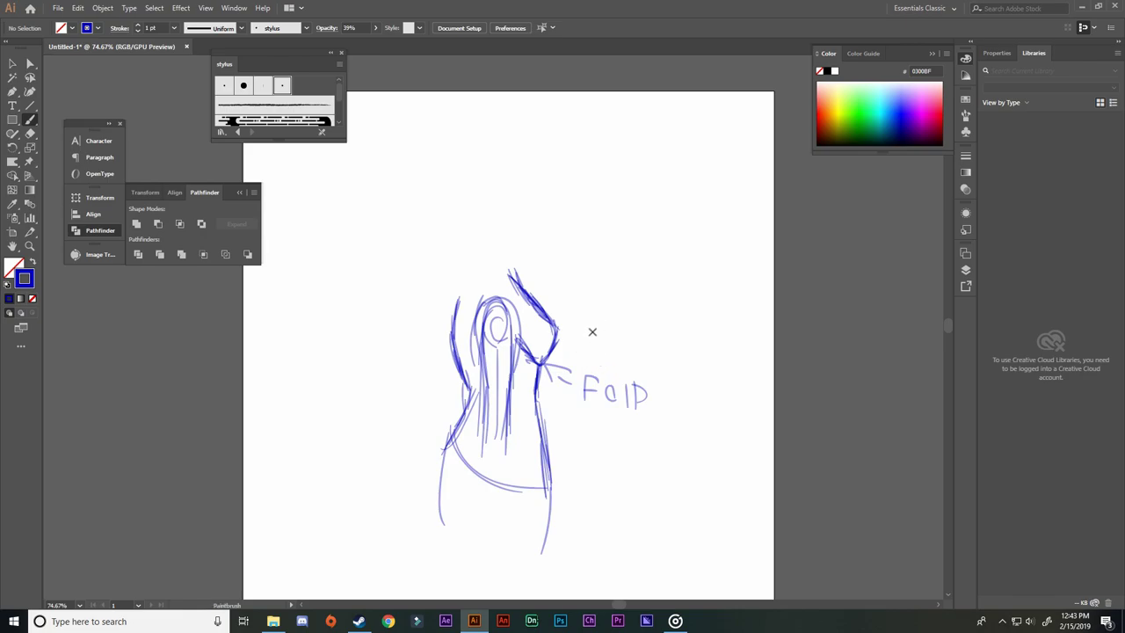
# Delete the angular strokes above the fold and redraw them as a rounded outline marked with an X
pyautogui.moveTo(564, 325); pyautogui.dragTo(526, 297)
pyautogui.hotkey('ctrl', 'z')
pyautogui.press('v')
pyautogui.moveTo(581, 346); pyautogui.dragTo(554, 335)
pyautogui.press('Delete')
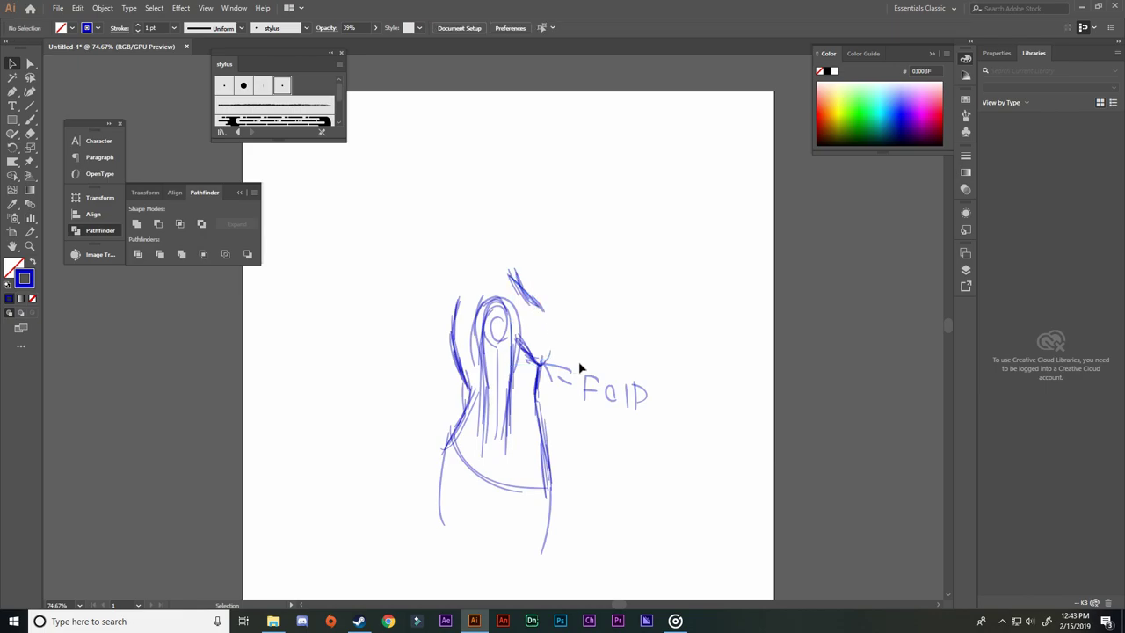
pyautogui.press('b')
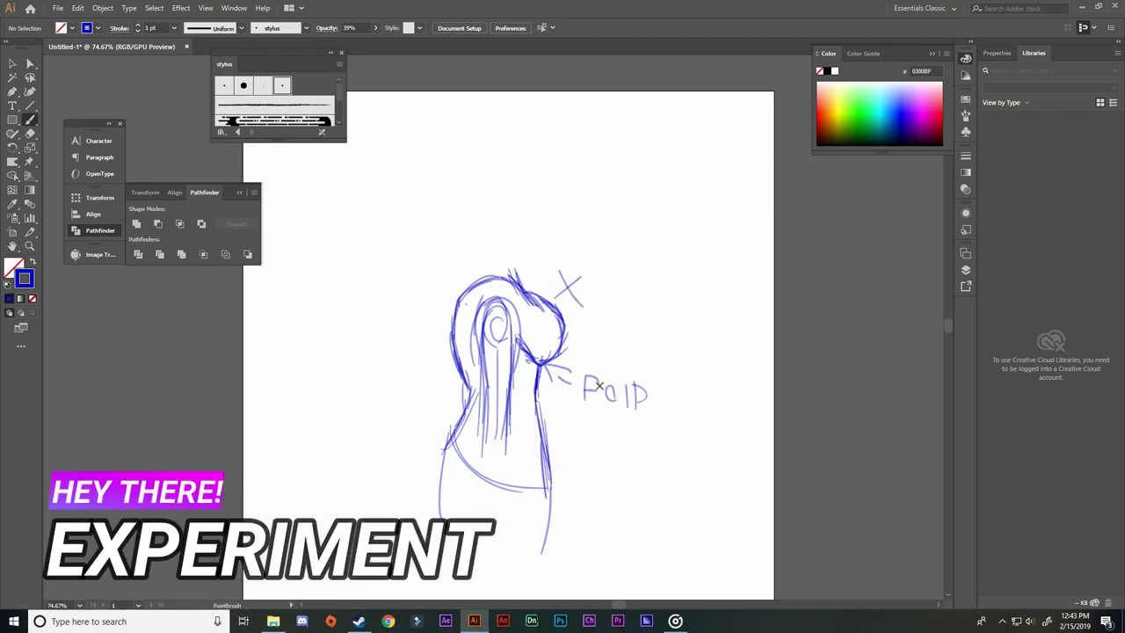
# Clear the whole sketch and draw the left and right sides of a new torso in layered strokes
pyautogui.hotkey('ctrl', 'a')
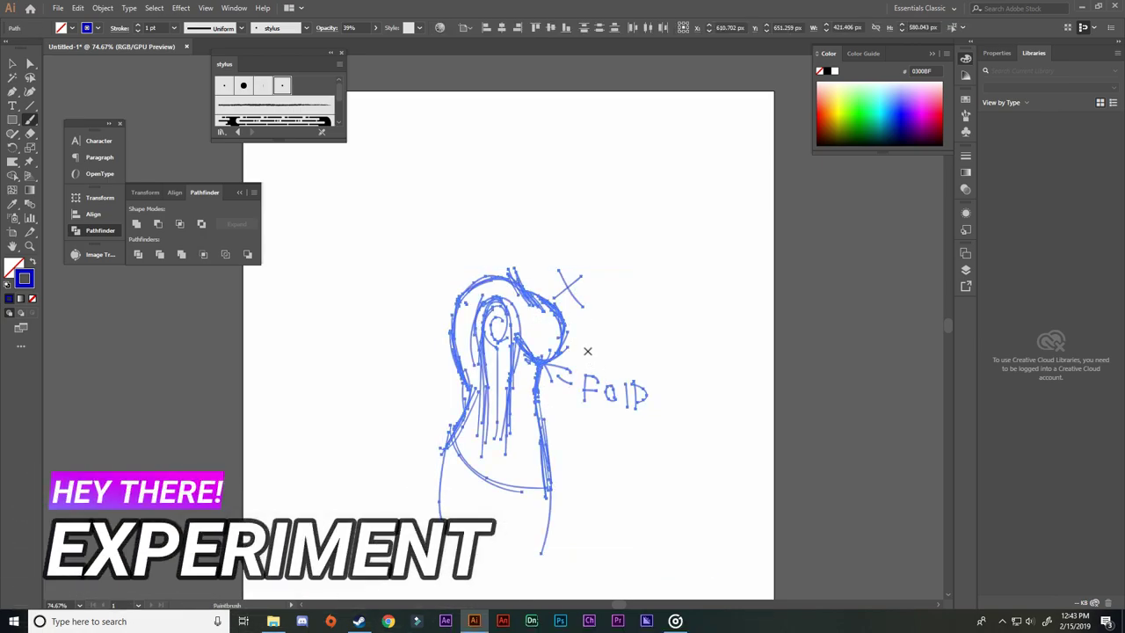
pyautogui.press('Delete')
pyautogui.press('b')
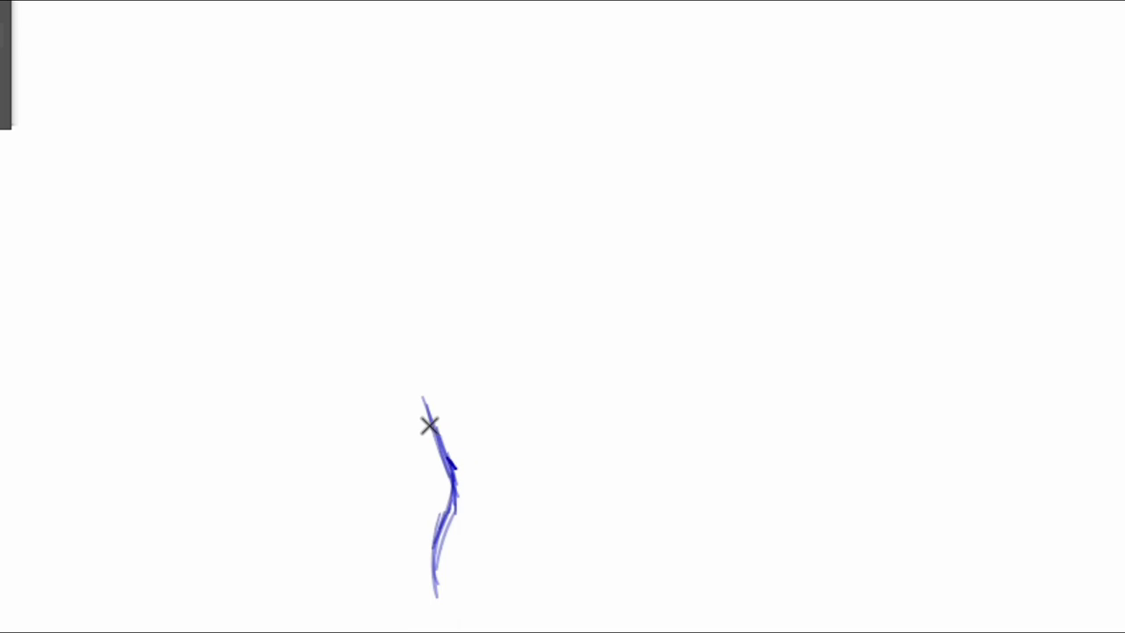
pyautogui.moveTo(428, 425); pyautogui.dragTo(419, 378)
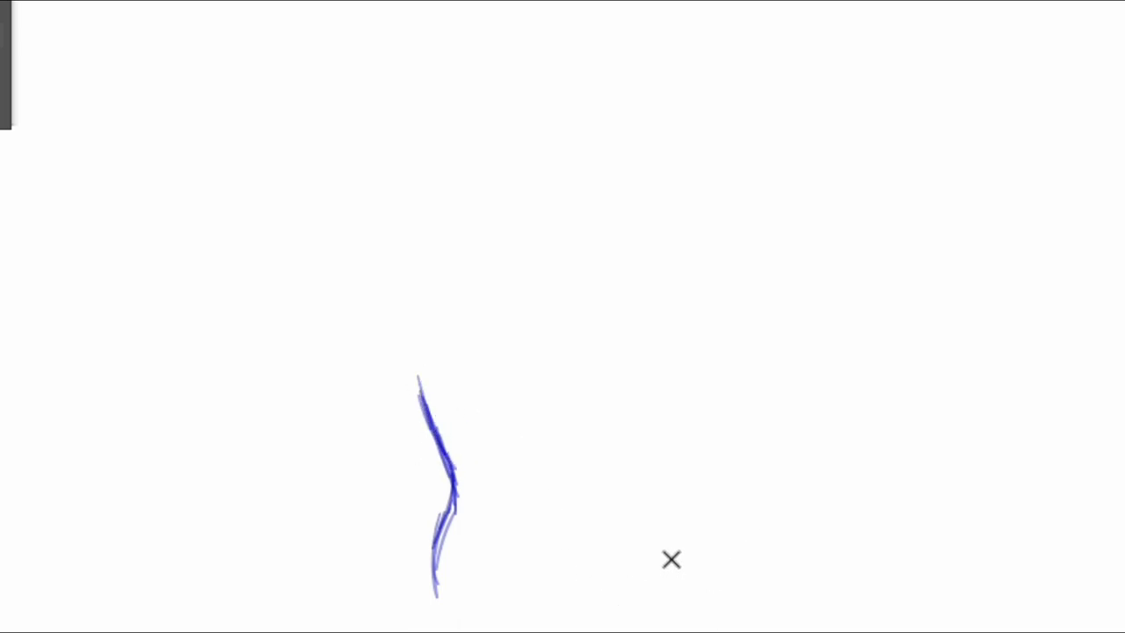
pyautogui.moveTo(633, 598); pyautogui.dragTo(654, 499)
pyautogui.moveTo(643, 577); pyautogui.dragTo(654, 462)
pyautogui.moveTo(631, 568); pyautogui.dragTo(645, 481)
# Sketch the rounded undersides and outer curves of both breasts, with a short curved shoulder mark above the left one
pyautogui.moveTo(507, 483); pyautogui.dragTo(465, 432)
pyautogui.moveTo(500, 485)
pyautogui.mouseDown()
pyautogui.moveTo(453, 419)
pyautogui.moveTo(456, 405)
pyautogui.mouseUp()
pyautogui.moveTo(467, 466); pyautogui.dragTo(461, 371)
pyautogui.moveTo(411, 322)
pyautogui.mouseDown()
pyautogui.moveTo(448, 344)
pyautogui.moveTo(461, 466)
pyautogui.moveTo(502, 454)
pyautogui.moveTo(545, 474)
pyautogui.moveTo(576, 449)
pyautogui.mouseUp()
pyautogui.moveTo(459, 447); pyautogui.dragTo(510, 490)
pyautogui.moveTo(443, 421); pyautogui.dragTo(514, 474)
pyautogui.moveTo(466, 459)
pyautogui.mouseDown()
pyautogui.moveTo(666, 464)
pyautogui.moveTo(642, 467)
pyautogui.moveTo(685, 437)
pyautogui.moveTo(691, 414)
pyautogui.mouseUp()
pyautogui.moveTo(659, 359); pyautogui.dragTo(665, 437)
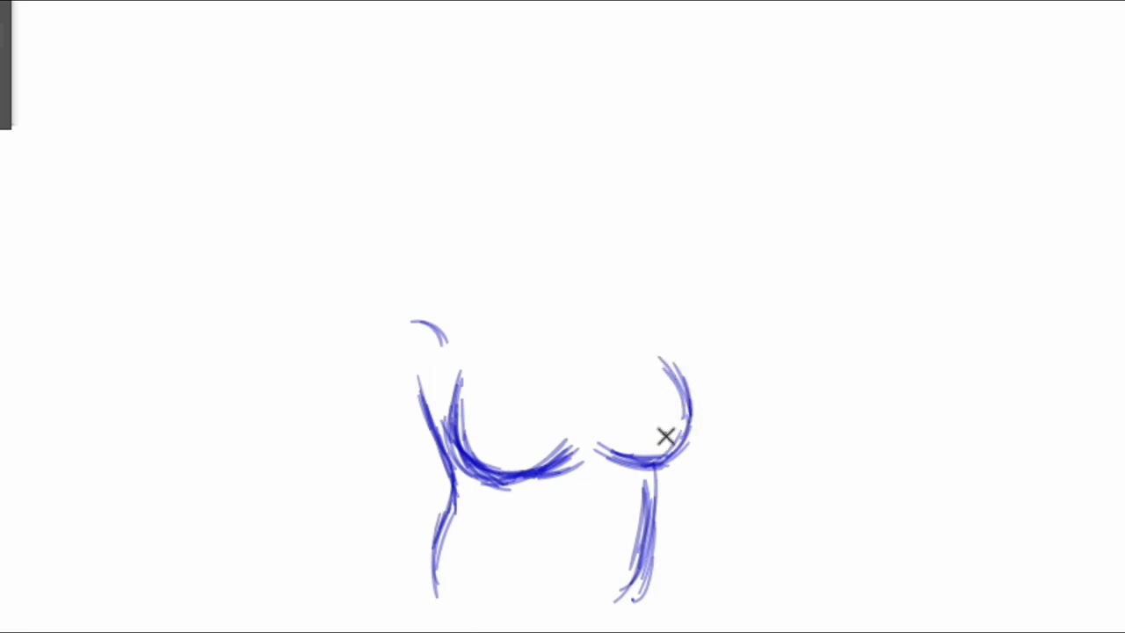
pyautogui.moveTo(604, 327)
pyautogui.mouseDown()
pyautogui.moveTo(678, 394)
pyautogui.moveTo(646, 453)
pyautogui.mouseUp()
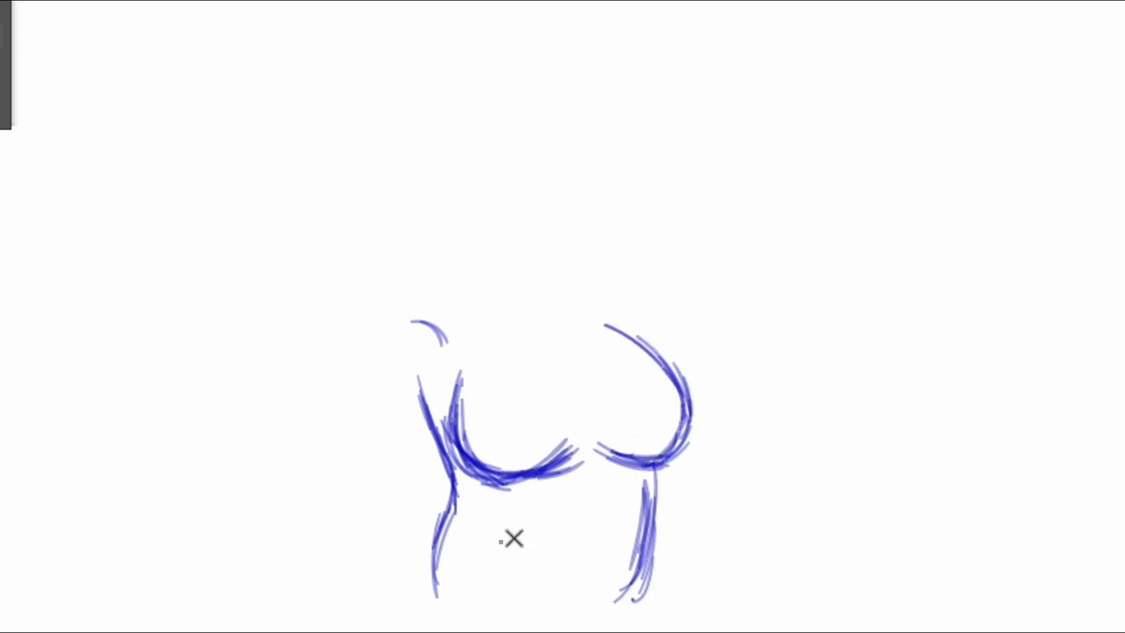
# Add short crease lines on the abdomen and outline the left bra cup's upper edge with layered strokes
pyautogui.moveTo(584, 523)
pyautogui.mouseDown()
pyautogui.moveTo(571, 603)
pyautogui.moveTo(580, 536)
pyautogui.mouseUp()
pyautogui.moveTo(458, 382)
pyautogui.mouseDown()
pyautogui.moveTo(559, 447)
pyautogui.moveTo(561, 435)
pyautogui.mouseUp()
pyautogui.moveTo(466, 408)
pyautogui.mouseDown()
pyautogui.moveTo(558, 432)
pyautogui.moveTo(543, 424)
pyautogui.mouseUp()
pyautogui.moveTo(461, 401)
pyautogui.mouseDown()
pyautogui.moveTo(552, 429)
pyautogui.moveTo(478, 454)
pyautogui.moveTo(506, 465)
pyautogui.mouseUp()
pyautogui.moveTo(459, 401); pyautogui.dragTo(548, 427)
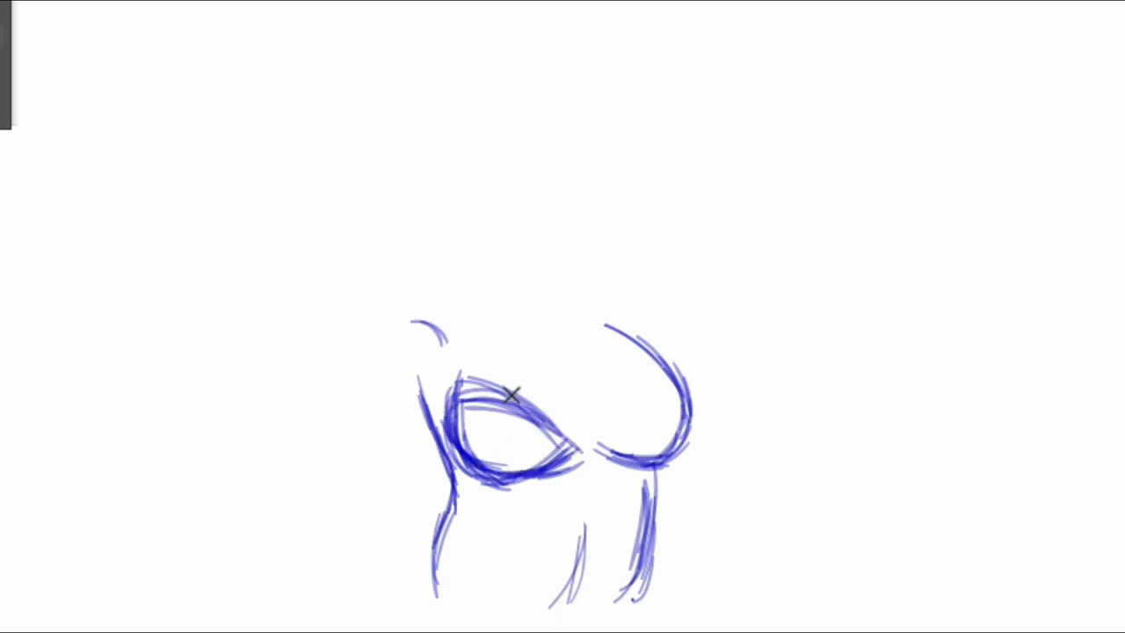
pyautogui.moveTo(510, 393); pyautogui.dragTo(581, 452)
# Draw the bridge joining the two bra cups and the right cup's inner edge
pyautogui.moveTo(590, 445)
pyautogui.mouseDown()
pyautogui.moveTo(570, 442)
pyautogui.moveTo(610, 439)
pyautogui.moveTo(624, 469)
pyautogui.mouseUp()
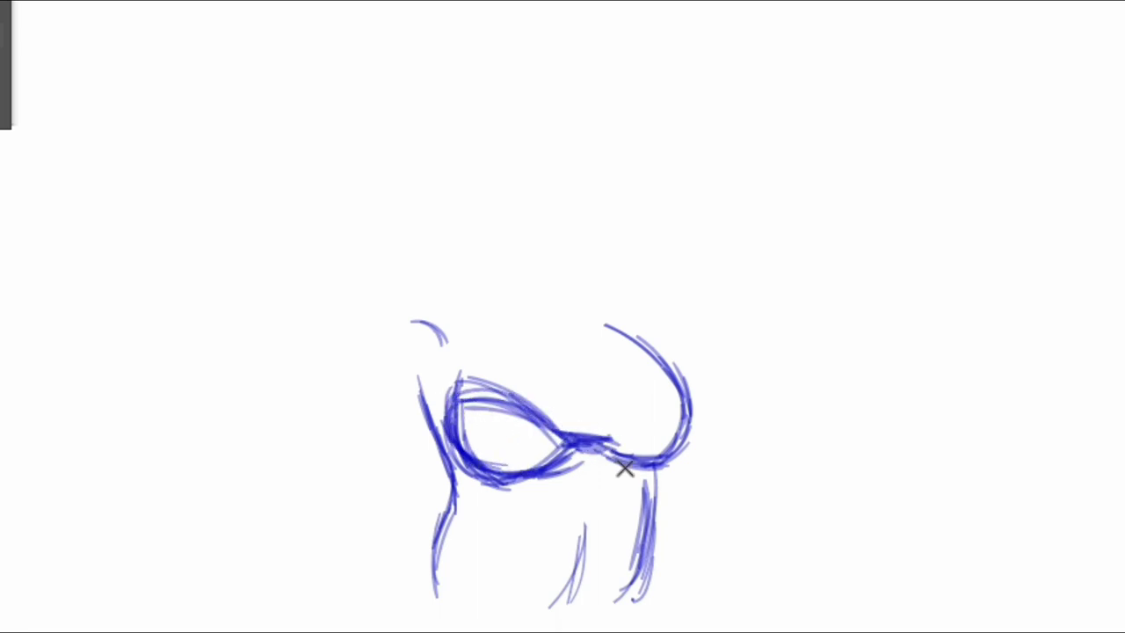
pyautogui.moveTo(609, 428)
pyautogui.mouseDown()
pyautogui.moveTo(631, 379)
pyautogui.moveTo(664, 356)
pyautogui.moveTo(644, 469)
pyautogui.mouseUp()
pyautogui.moveTo(561, 437)
pyautogui.mouseDown()
pyautogui.moveTo(447, 369)
pyautogui.moveTo(557, 433)
pyautogui.mouseUp()
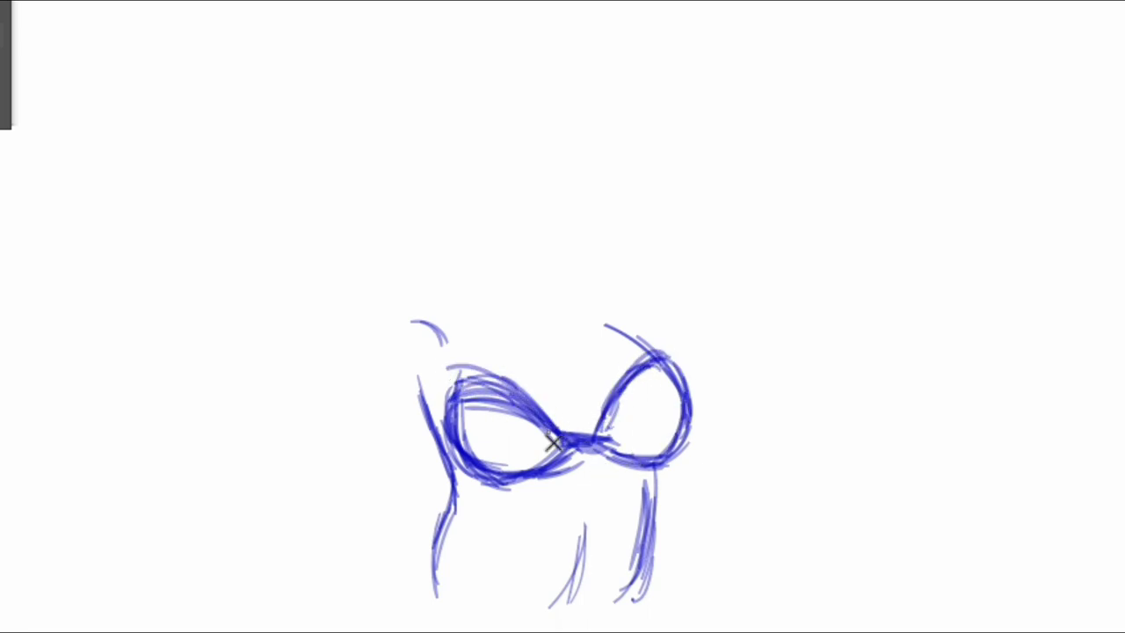
# Sketch the cleavage curve between the cups and layer strokes at the right shoulder and left armpit
pyautogui.moveTo(489, 395); pyautogui.dragTo(549, 399)
pyautogui.moveTo(501, 342)
pyautogui.mouseDown()
pyautogui.moveTo(563, 378)
pyautogui.moveTo(571, 431)
pyautogui.moveTo(531, 339)
pyautogui.moveTo(573, 430)
pyautogui.moveTo(555, 344)
pyautogui.moveTo(568, 334)
pyautogui.moveTo(571, 346)
pyautogui.mouseUp()
pyautogui.moveTo(667, 363)
pyautogui.mouseDown()
pyautogui.moveTo(618, 311)
pyautogui.moveTo(610, 329)
pyautogui.mouseUp()
pyautogui.moveTo(448, 399)
pyautogui.mouseDown()
pyautogui.moveTo(434, 395)
pyautogui.moveTo(436, 345)
pyautogui.moveTo(421, 339)
pyautogui.mouseUp()
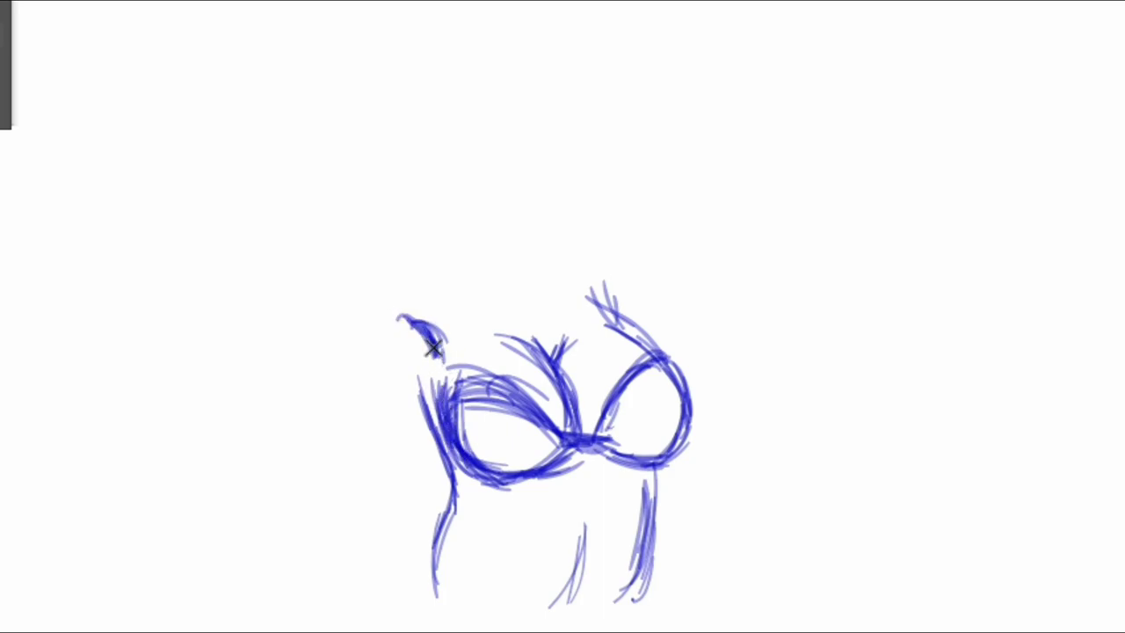
# Draw curved collarbone lines above the chest, undoing the strokes that miss
pyautogui.moveTo(371, 276); pyautogui.dragTo(525, 289)
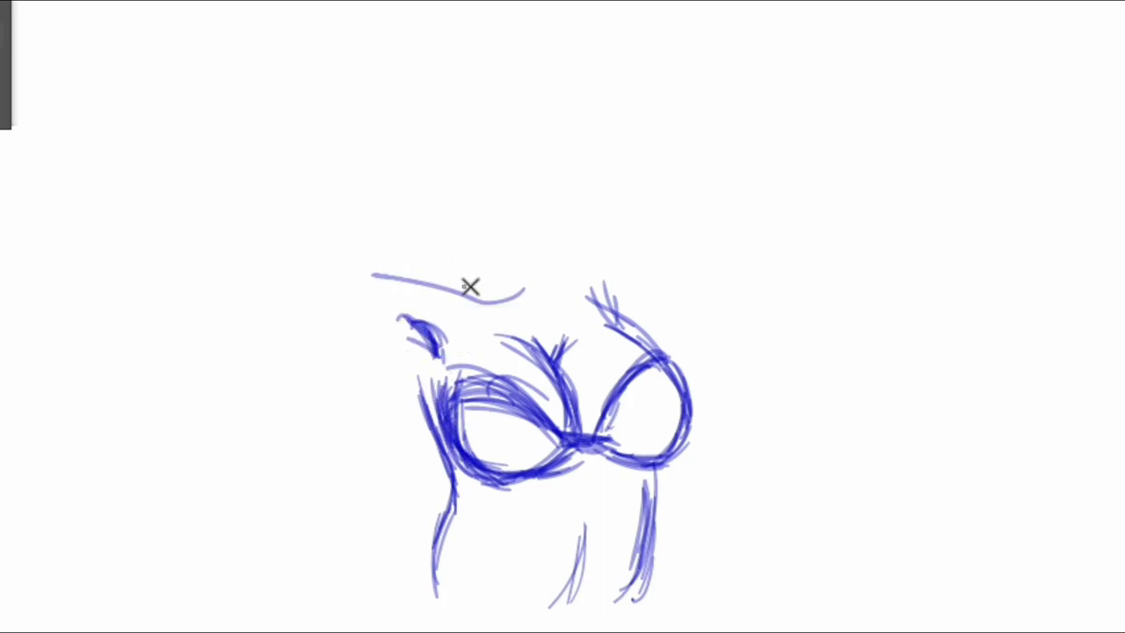
pyautogui.hotkey('ctrl', 'z')
pyautogui.moveTo(401, 284)
pyautogui.mouseDown()
pyautogui.moveTo(507, 323)
pyautogui.moveTo(455, 299)
pyautogui.moveTo(513, 312)
pyautogui.moveTo(624, 286)
pyautogui.mouseUp()
pyautogui.hotkey('ctrl', 'z')
pyautogui.moveTo(593, 451); pyautogui.dragTo(602, 300)
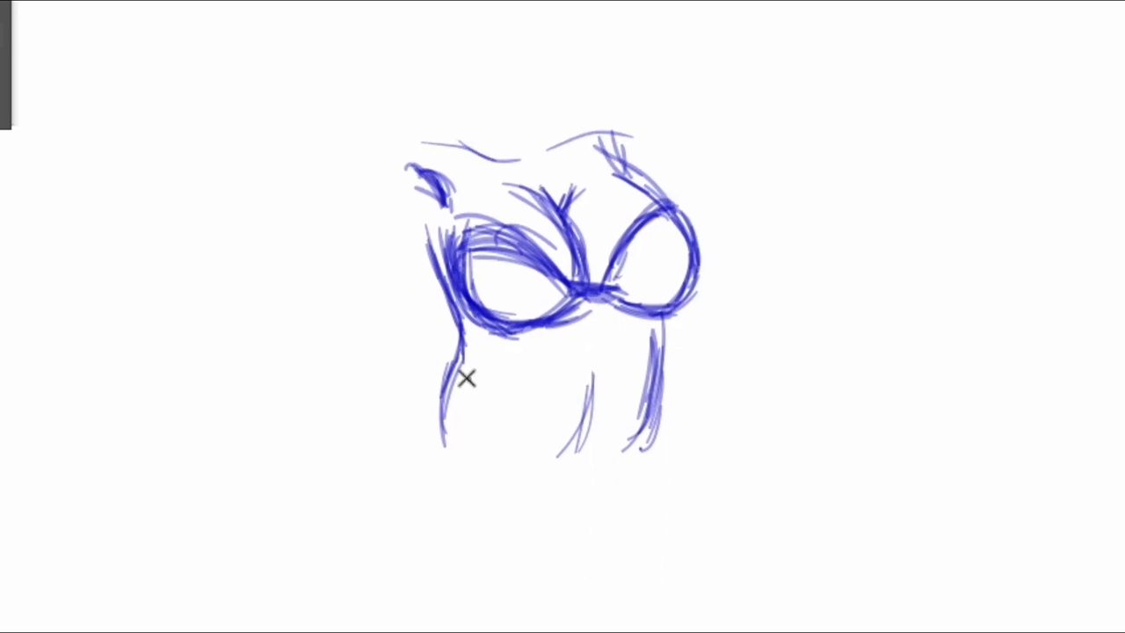
# Reinforce the torso's left side with layered strokes from the armpit down to the waist
pyautogui.moveTo(432, 239); pyautogui.dragTo(460, 309)
pyautogui.moveTo(429, 253)
pyautogui.mouseDown()
pyautogui.moveTo(457, 355)
pyautogui.moveTo(463, 346)
pyautogui.mouseUp()
pyautogui.moveTo(421, 242)
pyautogui.mouseDown()
pyautogui.moveTo(463, 351)
pyautogui.moveTo(452, 424)
pyautogui.mouseUp()
pyautogui.moveTo(465, 355); pyautogui.dragTo(440, 457)
# Redraw the torso's right side as an inward-curving line and delete the old strokes there
pyautogui.moveTo(670, 316); pyautogui.dragTo(640, 382)
pyautogui.press('v')
pyautogui.moveTo(694, 409); pyautogui.dragTo(640, 432)
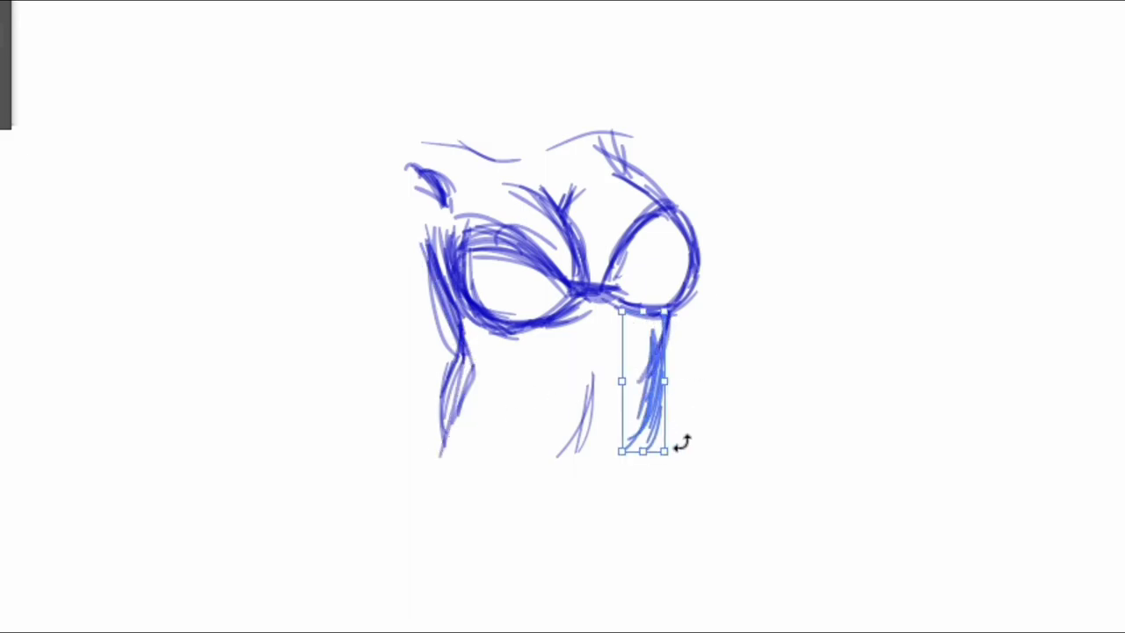
pyautogui.press('Delete')
# Fill the left and right bra cups with dense blue brush strokes
pyautogui.moveTo(497, 265)
pyautogui.mouseDown()
pyautogui.moveTo(519, 304)
pyautogui.moveTo(486, 264)
pyautogui.moveTo(472, 267)
pyautogui.moveTo(528, 299)
pyautogui.moveTo(523, 312)
pyautogui.moveTo(493, 264)
pyautogui.moveTo(521, 257)
pyautogui.moveTo(571, 308)
pyautogui.mouseUp()
pyautogui.hotkey('ctrl', 'z')
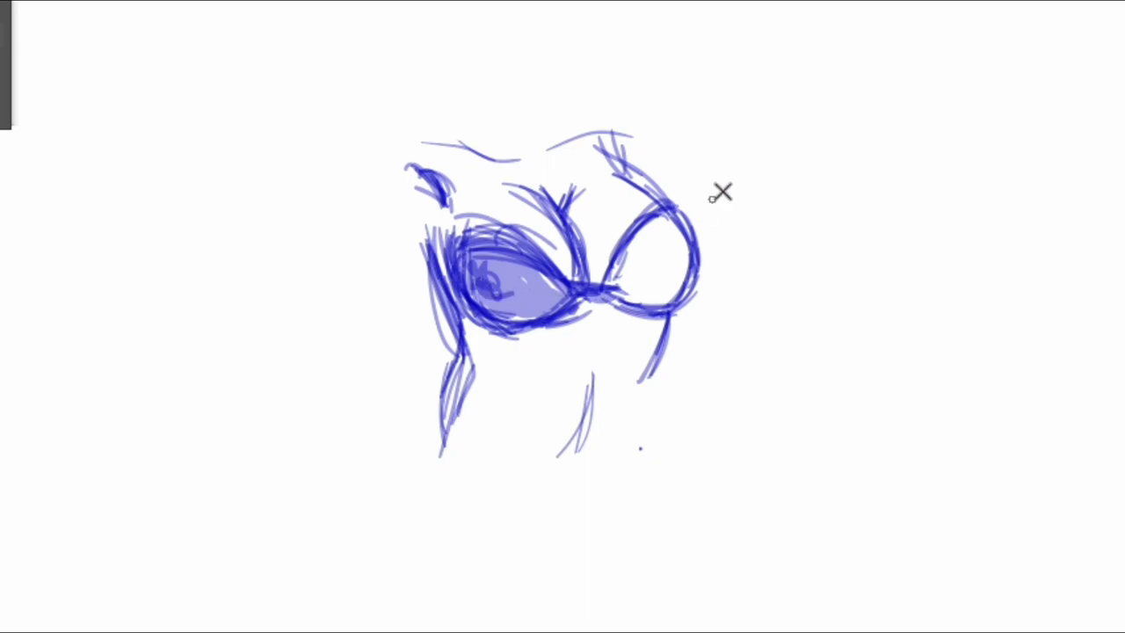
pyautogui.moveTo(624, 276)
pyautogui.mouseDown()
pyautogui.moveTo(659, 225)
pyautogui.moveTo(650, 298)
pyautogui.moveTo(663, 254)
pyautogui.moveTo(641, 246)
pyautogui.mouseUp()
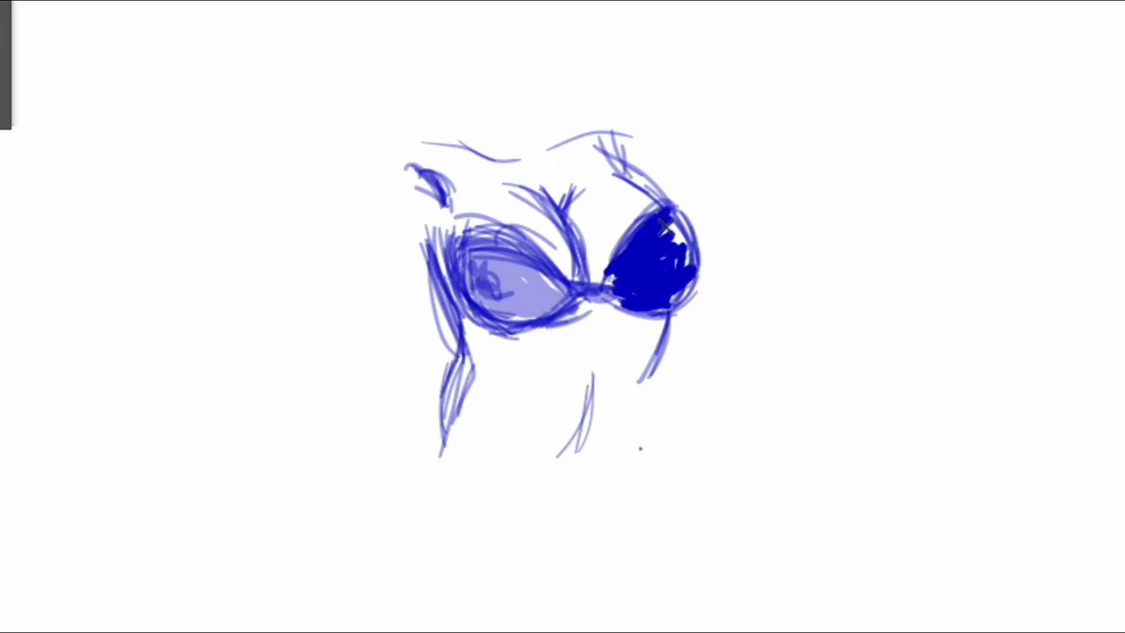
pyautogui.moveTo(641, 246); pyautogui.dragTo(677, 264)
# Sketch the neck and shoulder lines of a front-view figure above the torso, with a small circle near each armpit
pyautogui.moveTo(622, 104)
pyautogui.mouseDown()
pyautogui.moveTo(623, 118)
pyautogui.moveTo(530, 188)
pyautogui.moveTo(550, 130)
pyautogui.moveTo(608, 126)
pyautogui.moveTo(615, 100)
pyautogui.moveTo(711, 144)
pyautogui.moveTo(781, 144)
pyautogui.moveTo(755, 145)
pyautogui.mouseUp()
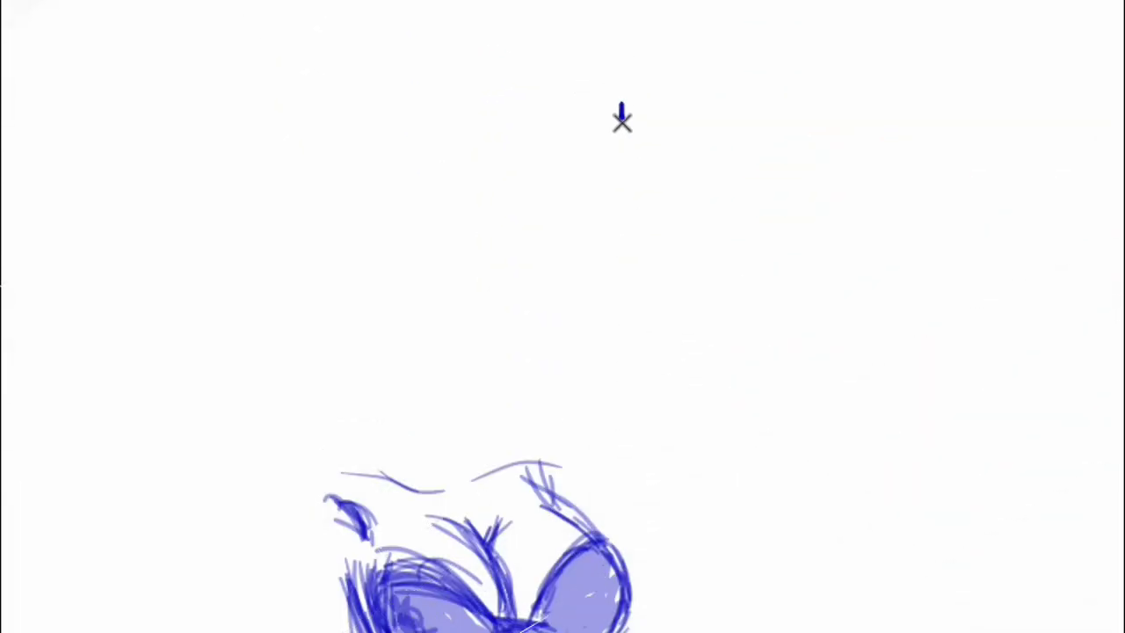
pyautogui.moveTo(788, 142); pyautogui.dragTo(799, 151)
pyautogui.moveTo(758, 143)
pyautogui.mouseDown()
pyautogui.moveTo(804, 188)
pyautogui.moveTo(784, 214)
pyautogui.mouseUp()
pyautogui.moveTo(567, 152)
pyautogui.mouseDown()
pyautogui.moveTo(507, 165)
pyautogui.moveTo(491, 213)
pyautogui.mouseUp()
pyautogui.moveTo(517, 163); pyautogui.dragTo(506, 229)
pyautogui.moveTo(562, 185); pyautogui.dragTo(554, 197)
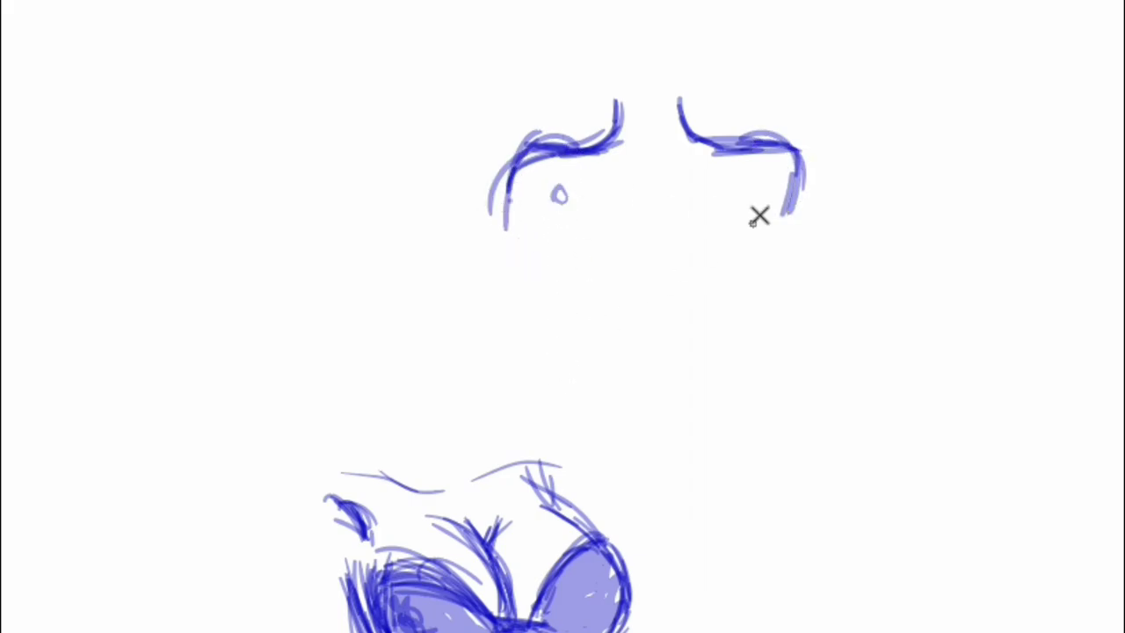
pyautogui.moveTo(752, 186); pyautogui.dragTo(747, 195)
# Sketch both breasts' outer curves hanging from the armpit circles and rounding inward at the base
pyautogui.moveTo(557, 189)
pyautogui.mouseDown()
pyautogui.moveTo(575, 230)
pyautogui.moveTo(575, 192)
pyautogui.moveTo(561, 224)
pyautogui.moveTo(580, 201)
pyautogui.moveTo(570, 183)
pyautogui.moveTo(568, 217)
pyautogui.moveTo(566, 182)
pyautogui.moveTo(573, 195)
pyautogui.moveTo(552, 251)
pyautogui.mouseUp()
pyautogui.moveTo(569, 208)
pyautogui.mouseDown()
pyautogui.moveTo(545, 286)
pyautogui.moveTo(548, 276)
pyautogui.moveTo(569, 313)
pyautogui.moveTo(554, 253)
pyautogui.moveTo(539, 276)
pyautogui.moveTo(622, 314)
pyautogui.mouseUp()
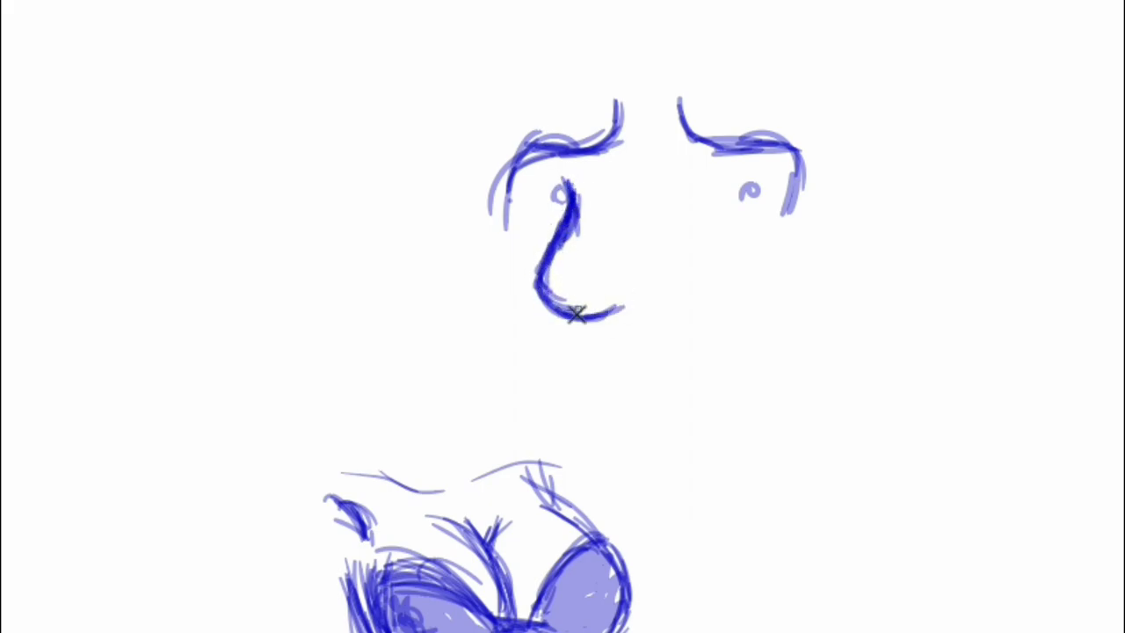
pyautogui.moveTo(741, 213)
pyautogui.mouseDown()
pyautogui.moveTo(745, 186)
pyautogui.moveTo(748, 230)
pyautogui.mouseUp()
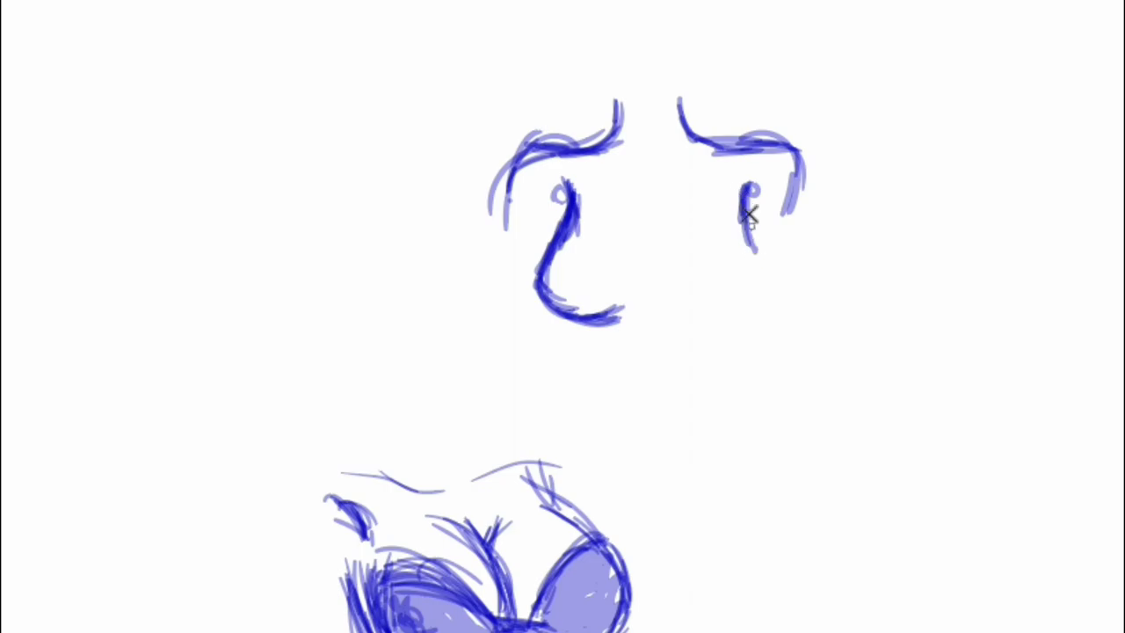
pyautogui.moveTo(743, 192); pyautogui.dragTo(774, 268)
pyautogui.moveTo(749, 219); pyautogui.dragTo(763, 325)
pyautogui.moveTo(687, 306)
pyautogui.mouseDown()
pyautogui.moveTo(756, 322)
pyautogui.moveTo(777, 311)
pyautogui.moveTo(734, 324)
pyautogui.mouseUp()
# Draw two short cleavage lines between the breasts and label the space below them "gAp" with an upward arrow
pyautogui.moveTo(631, 192); pyautogui.dragTo(644, 251)
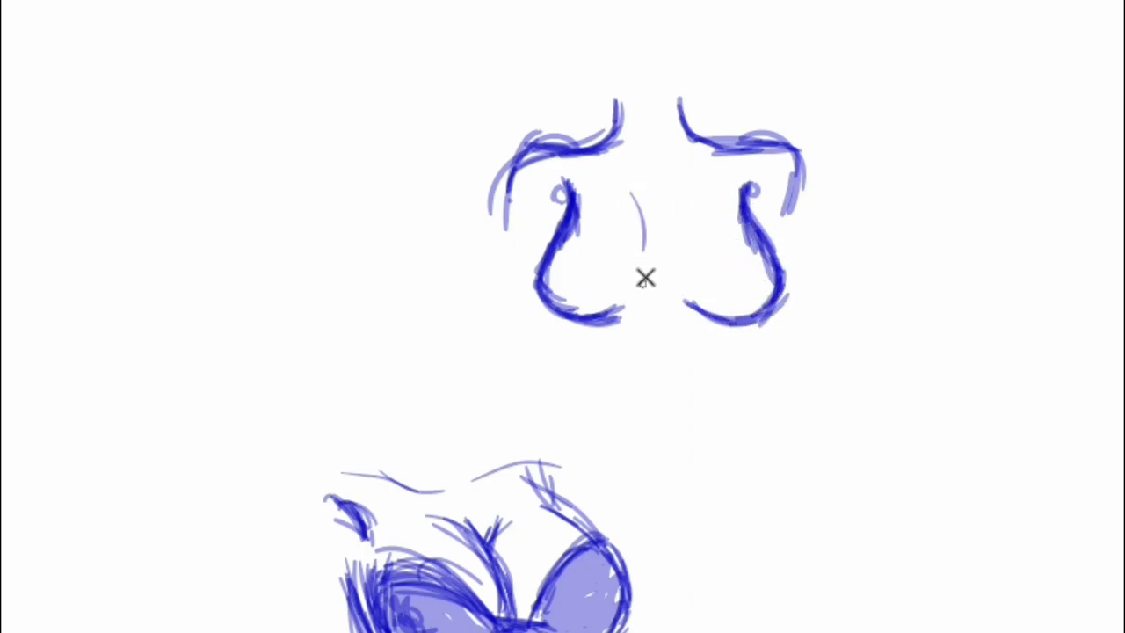
pyautogui.moveTo(673, 209); pyautogui.dragTo(667, 232)
pyautogui.moveTo(654, 394); pyautogui.dragTo(653, 359)
pyautogui.moveTo(636, 375); pyautogui.dragTo(666, 367)
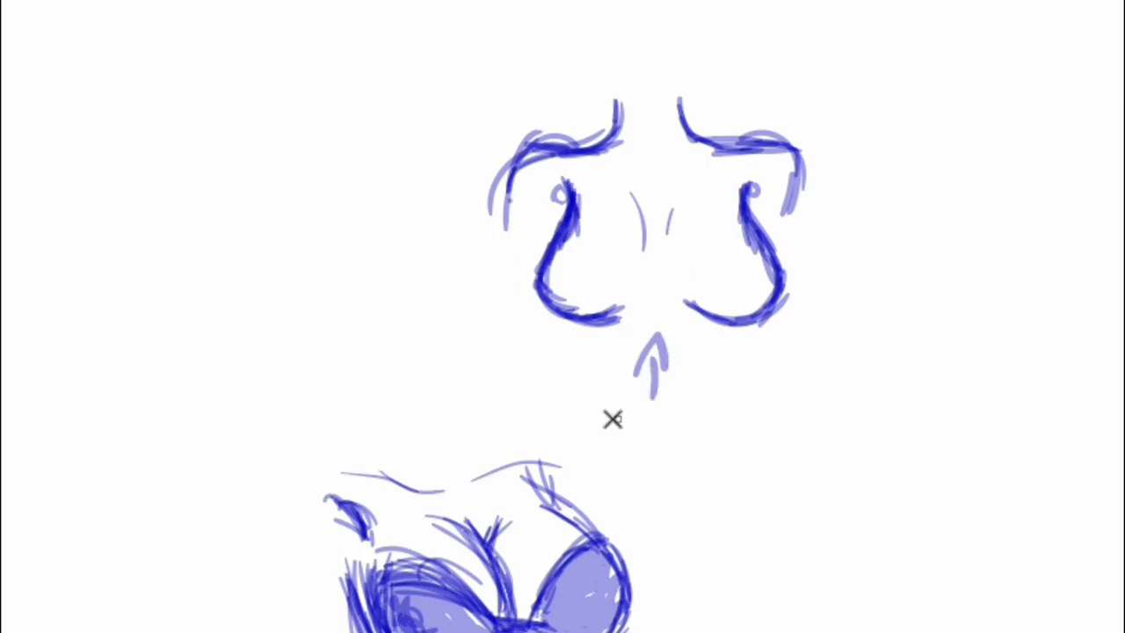
pyautogui.moveTo(612, 419)
pyautogui.mouseDown()
pyautogui.moveTo(592, 444)
pyautogui.moveTo(651, 420)
pyautogui.mouseUp()
pyautogui.moveTo(632, 410)
pyautogui.mouseDown()
pyautogui.moveTo(657, 410)
pyautogui.moveTo(662, 422)
pyautogui.mouseUp()
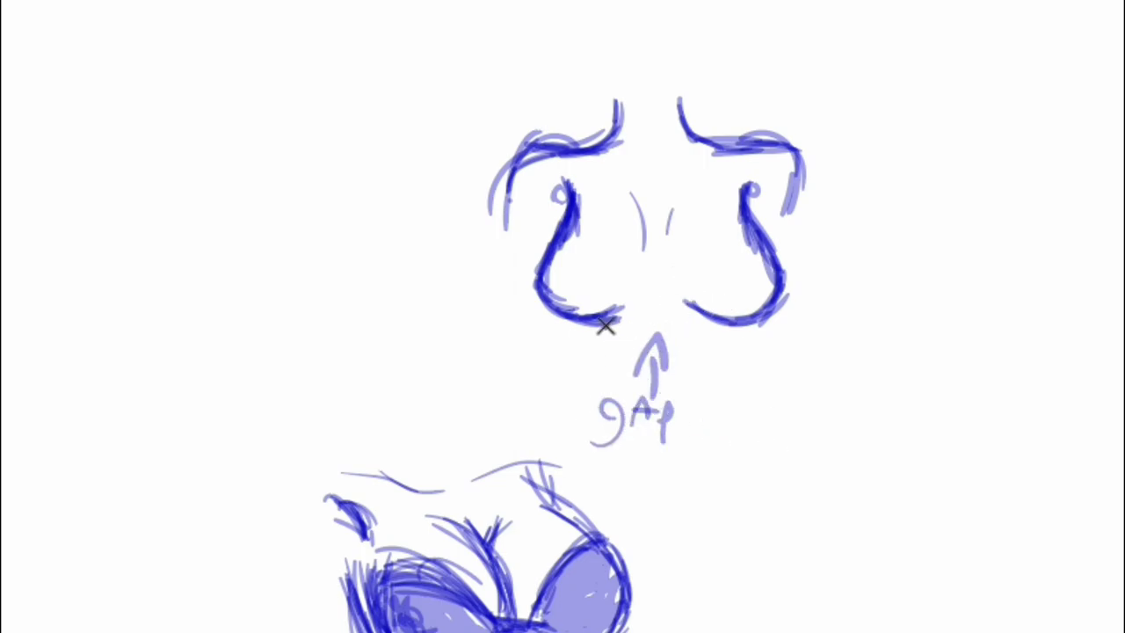
# Sketch the waist lines beneath both breasts of the front-view figure and an oval head above its neck
pyautogui.moveTo(583, 342); pyautogui.dragTo(559, 391)
pyautogui.moveTo(752, 324)
pyautogui.mouseDown()
pyautogui.moveTo(741, 364)
pyautogui.moveTo(768, 406)
pyautogui.mouseUp()
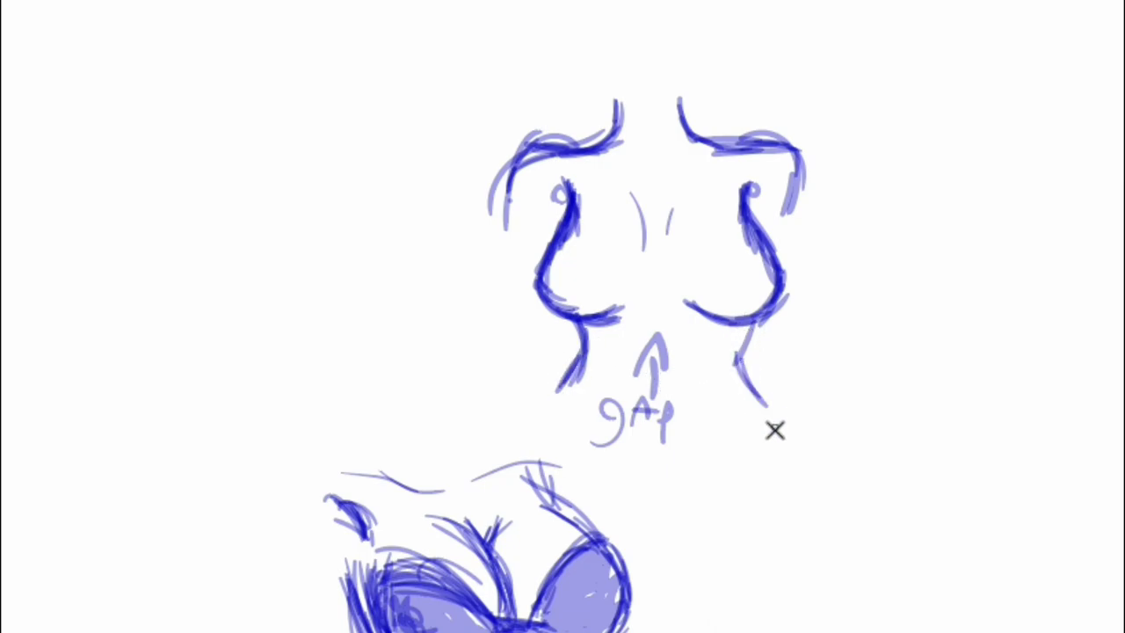
pyautogui.moveTo(637, 143); pyautogui.dragTo(570, 35)
pyautogui.moveTo(620, 112)
pyautogui.mouseDown()
pyautogui.moveTo(574, 2)
pyautogui.moveTo(679, 99)
pyautogui.moveTo(701, 1)
pyautogui.mouseUp()
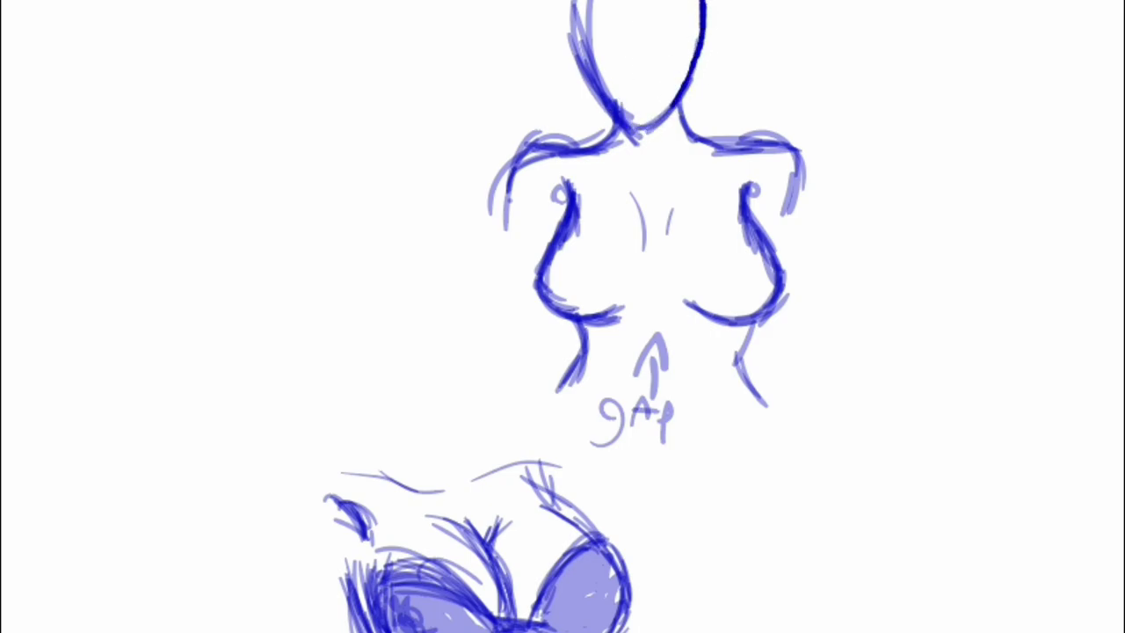
# Draw the inner arm lines on both sides of the front-view figure and a check mark beside it
pyautogui.moveTo(549, 141); pyautogui.dragTo(515, 233)
pyautogui.moveTo(527, 189); pyautogui.dragTo(536, 263)
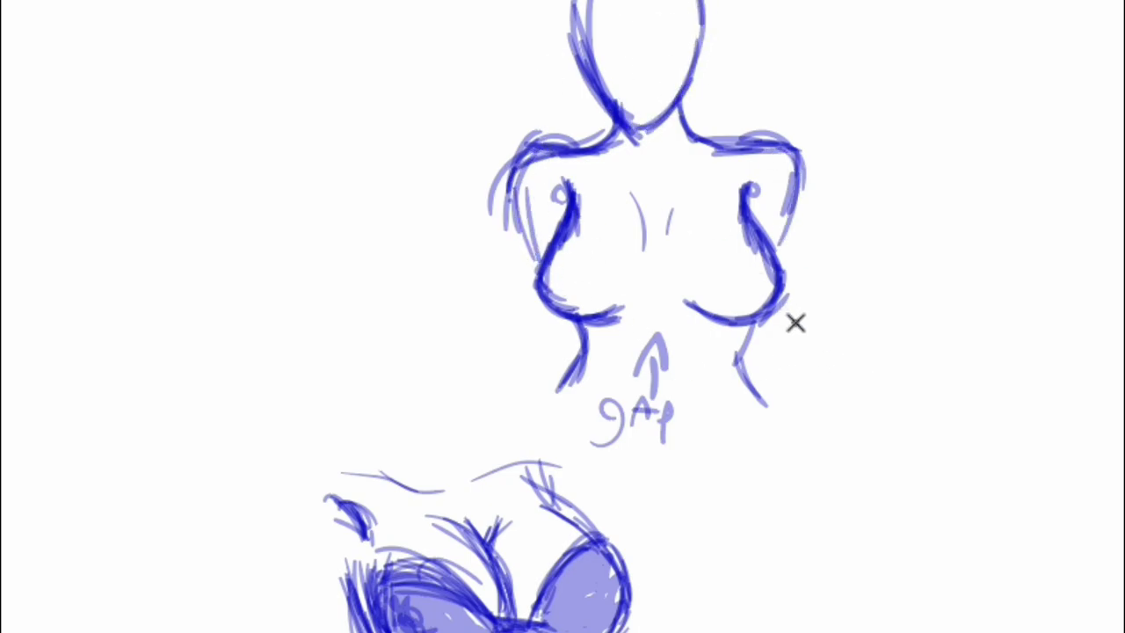
pyautogui.moveTo(804, 253)
pyautogui.mouseDown()
pyautogui.moveTo(831, 251)
pyautogui.moveTo(883, 200)
pyautogui.mouseUp()
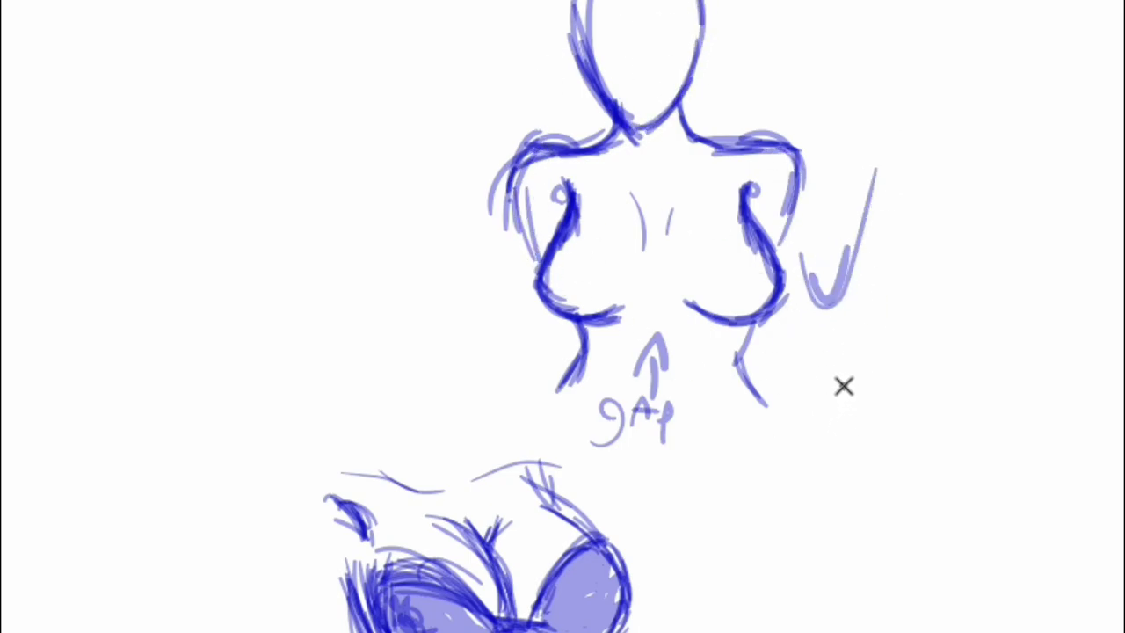
# Delete the check mark, the armpit circles and both breasts' outer curves from the front-view figure
pyautogui.moveTo(708, 279); pyautogui.dragTo(821, 297)
pyautogui.press('Delete')
pyautogui.moveTo(610, 266); pyautogui.dragTo(557, 197)
pyautogui.press('Delete')
pyautogui.moveTo(727, 192); pyautogui.dragTo(781, 242)
pyautogui.press('Delete')
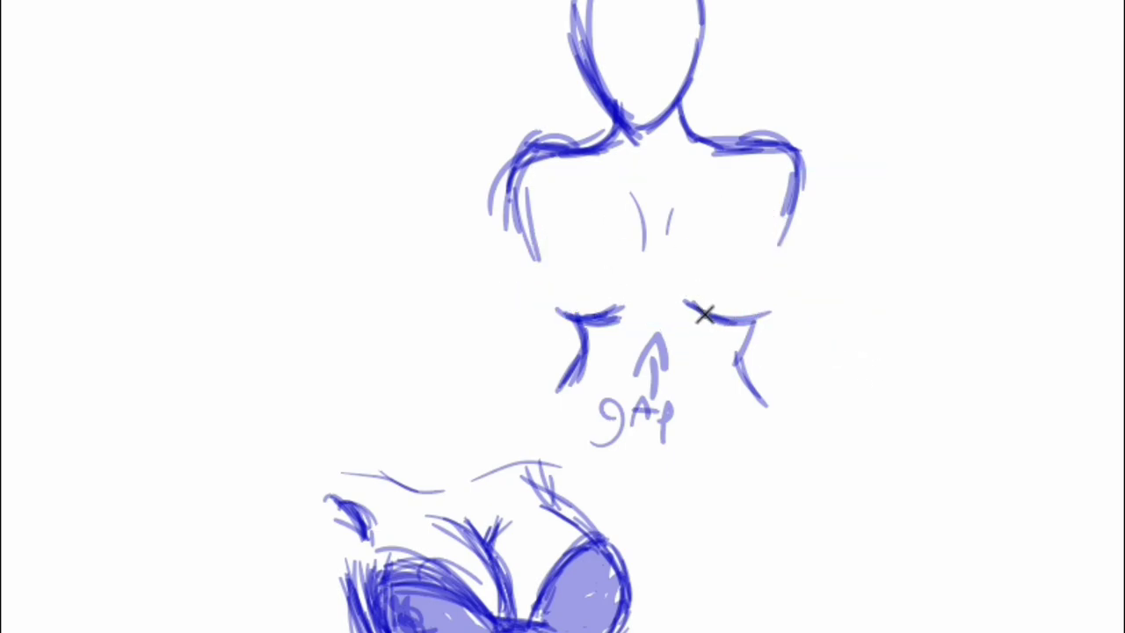
# Sketch overly round outer breast curves on the front-view figure and mark the example with an X and "NO"
pyautogui.moveTo(576, 173)
pyautogui.mouseDown()
pyautogui.moveTo(533, 254)
pyautogui.moveTo(580, 315)
pyautogui.mouseUp()
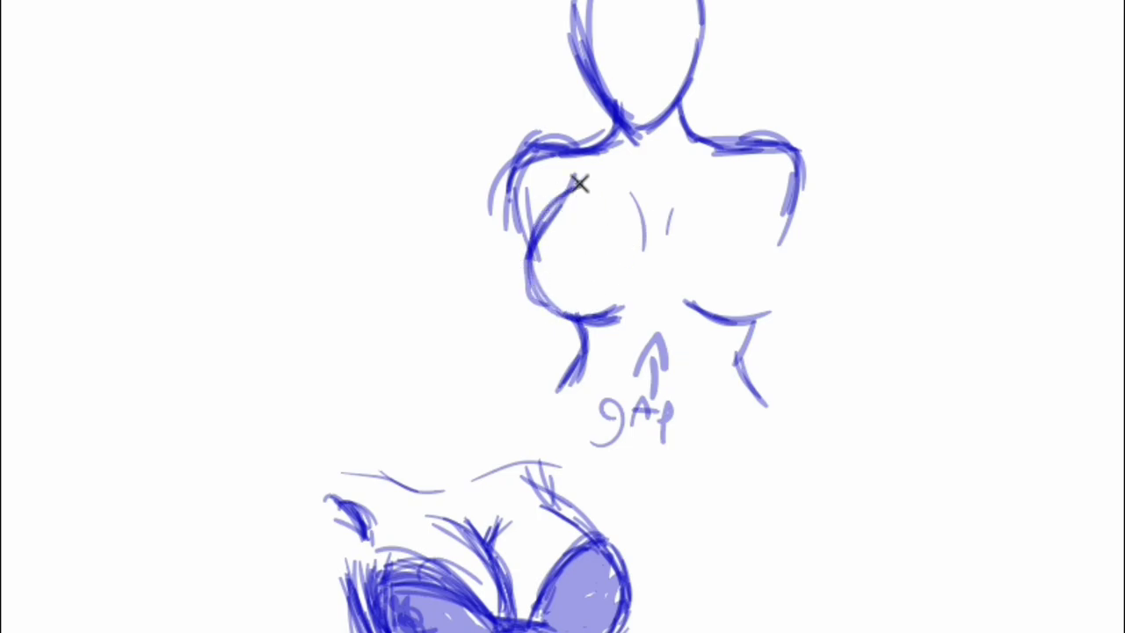
pyautogui.moveTo(746, 174)
pyautogui.mouseDown()
pyautogui.moveTo(795, 269)
pyautogui.moveTo(754, 289)
pyautogui.moveTo(748, 318)
pyautogui.moveTo(736, 306)
pyautogui.moveTo(792, 255)
pyautogui.moveTo(792, 294)
pyautogui.mouseUp()
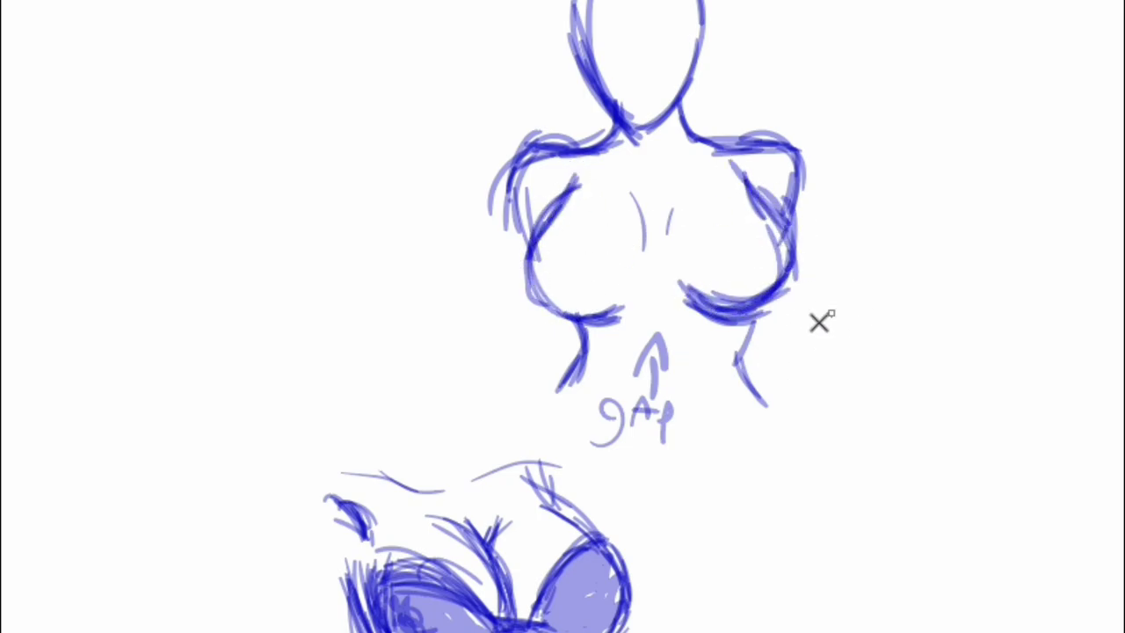
pyautogui.moveTo(802, 356); pyautogui.dragTo(835, 303)
pyautogui.moveTo(870, 321); pyautogui.dragTo(892, 356)
pyautogui.moveTo(824, 269); pyautogui.dragTo(897, 189)
pyautogui.moveTo(851, 196); pyautogui.dragTo(884, 289)
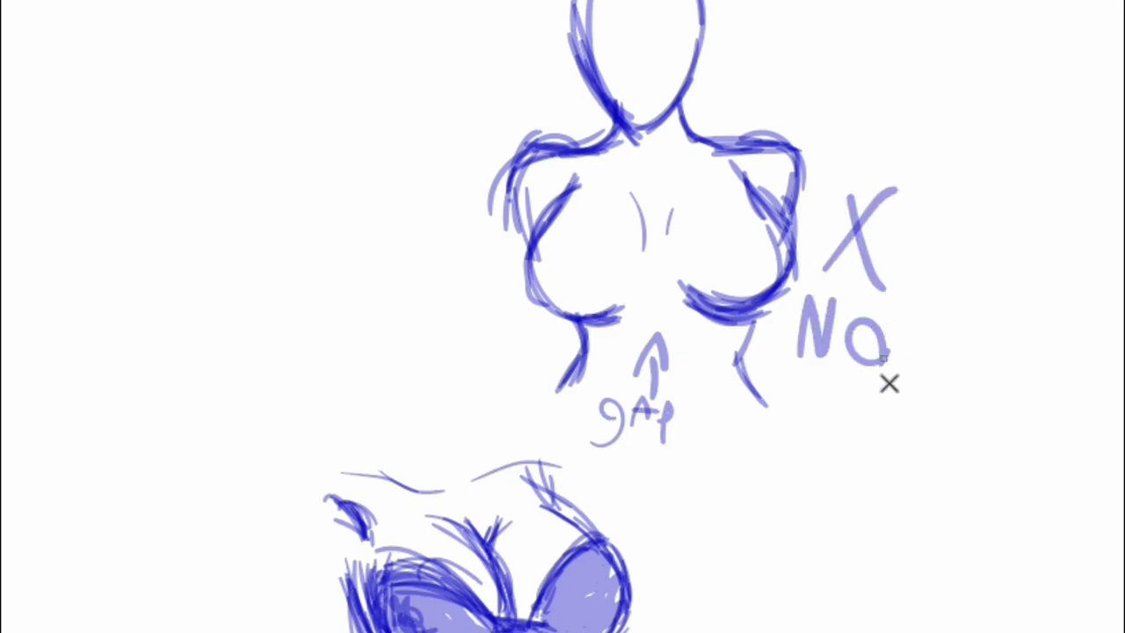
pyautogui.moveTo(948, 231)
pyautogui.mouseDown()
pyautogui.moveTo(909, 201)
pyautogui.moveTo(896, 283)
pyautogui.mouseUp()
# Undo the round-breast example and restore the original hanging breast curves with their check mark
pyautogui.moveTo(155, 631); pyautogui.dragTo(600, 631)
pyautogui.hotkey('ctrl', 'z')
pyautogui.hotkey('ctrl', 'z')
pyautogui.hotkey('ctrl', 'z')
pyautogui.hotkey('ctrl', 'z')
pyautogui.hotkey('ctrl', 'z')
pyautogui.hotkey('ctrl', 'z')
pyautogui.hotkey('ctrl', 'z')
pyautogui.hotkey('ctrl', 'z')
pyautogui.hotkey('ctrl', 'z')
pyautogui.hotkey('ctrl', 'z')
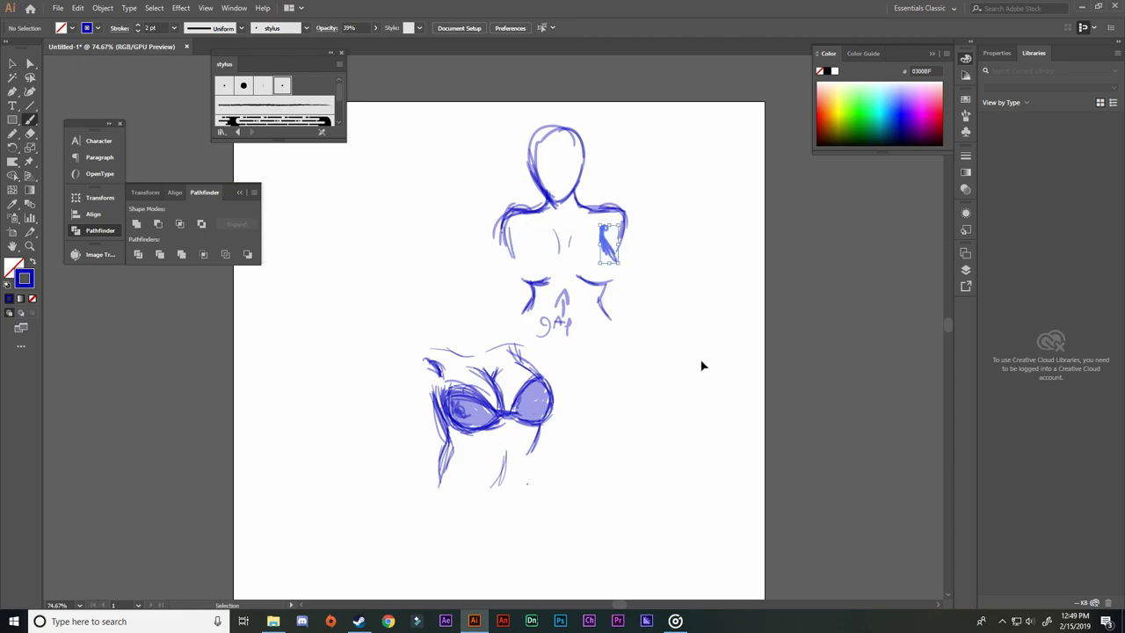
pyautogui.hotkey('ctrl', 'shift', 'z')
pyautogui.hotkey('ctrl', 'shift', 'z')
pyautogui.hotkey('ctrl', 'shift', 'z')
pyautogui.hotkey('ctrl', 'shift', 'z')
pyautogui.hotkey('ctrl', 'shift', 'z')
pyautogui.hotkey('ctrl', 'shift', 'z')
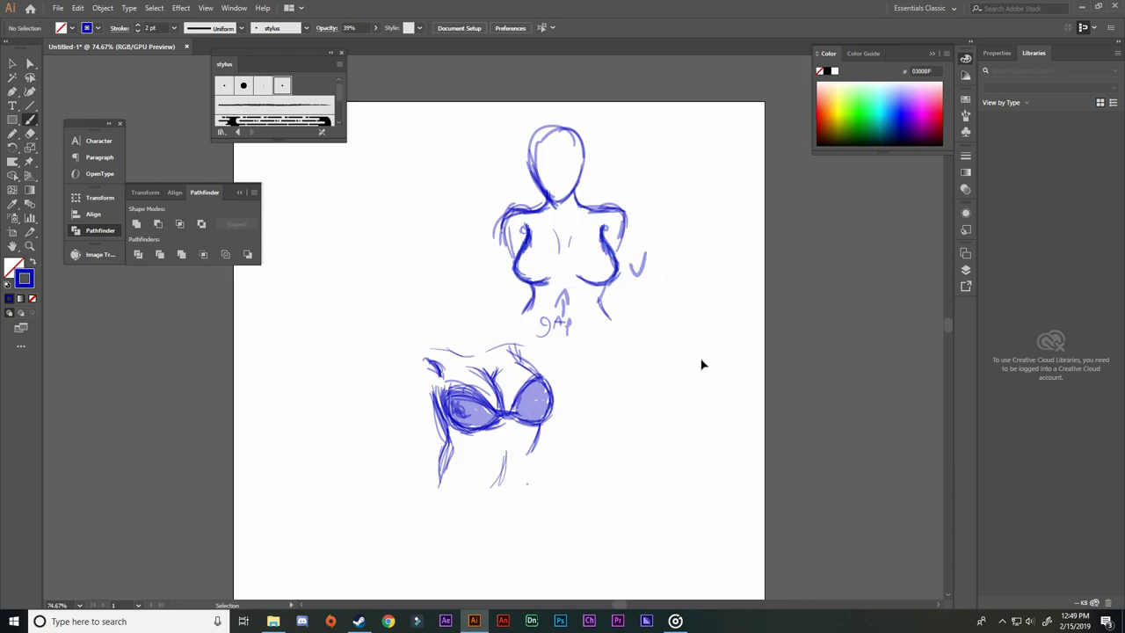
# Draw a check mark beside the bra torso sketch and handwrite the artist's signature beneath it
pyautogui.moveTo(654, 420); pyautogui.dragTo(671, 328)
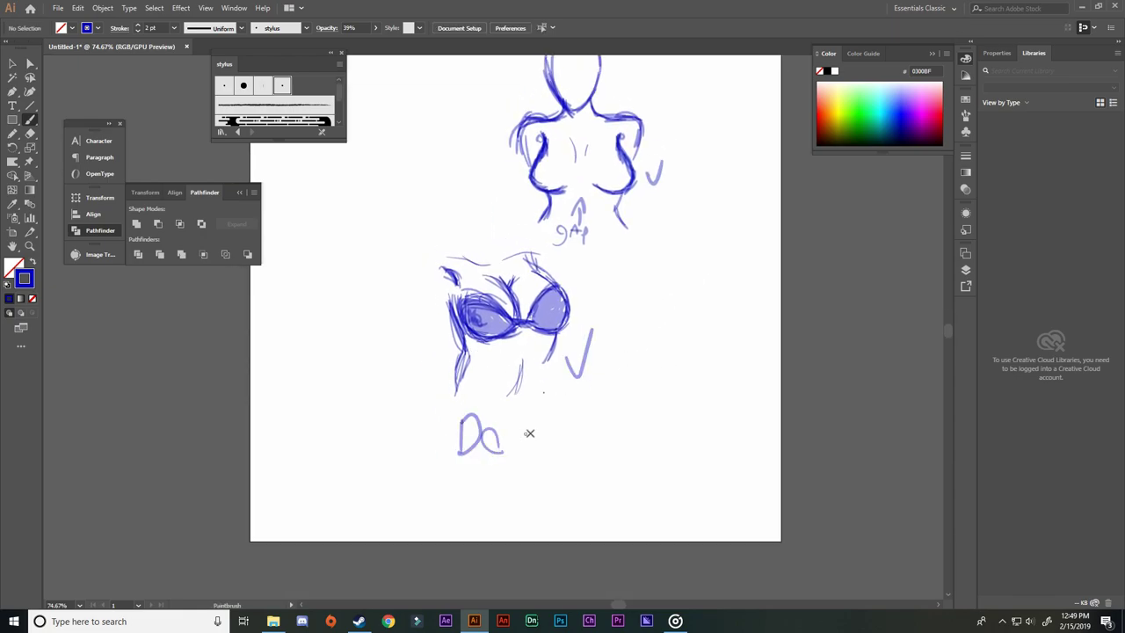
pyautogui.moveTo(503, 449); pyautogui.dragTo(534, 451)
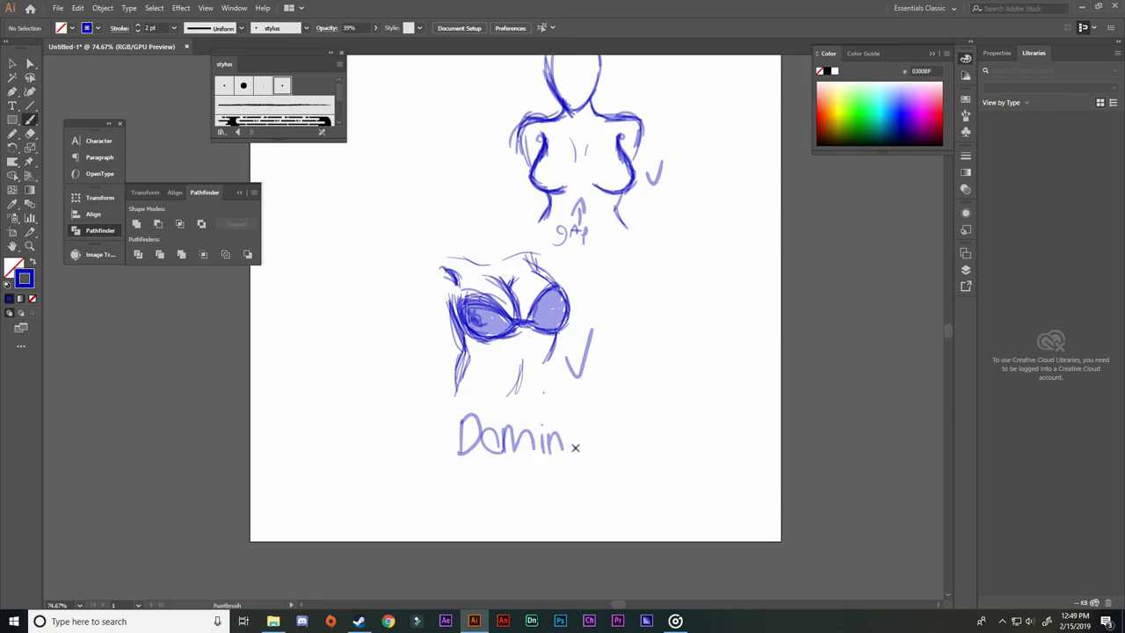
# Add a new layer above the locked sketch layer and reset the colours to the default white fill and black stroke
pyautogui.click(966, 270)
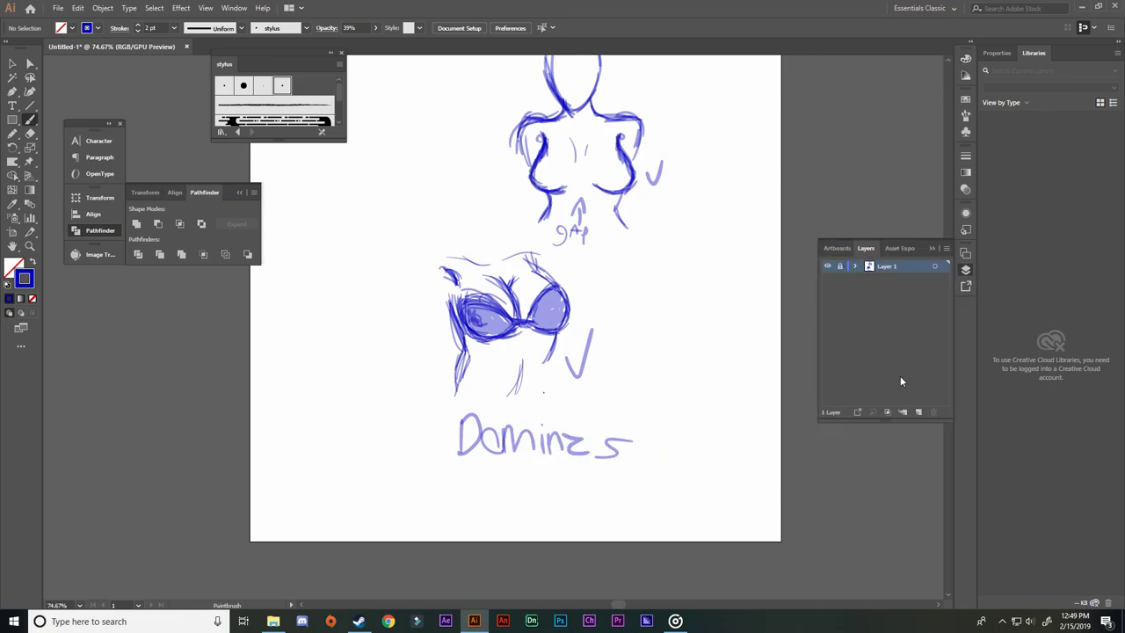
pyautogui.scroll(3, 462, 255)
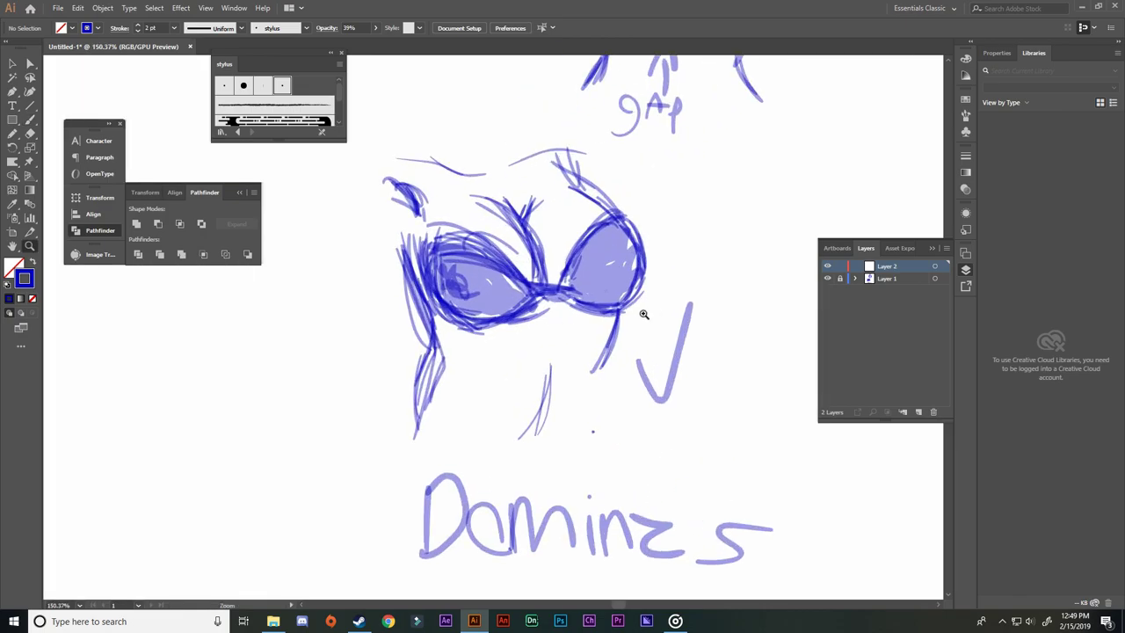
pyautogui.click(10, 285)
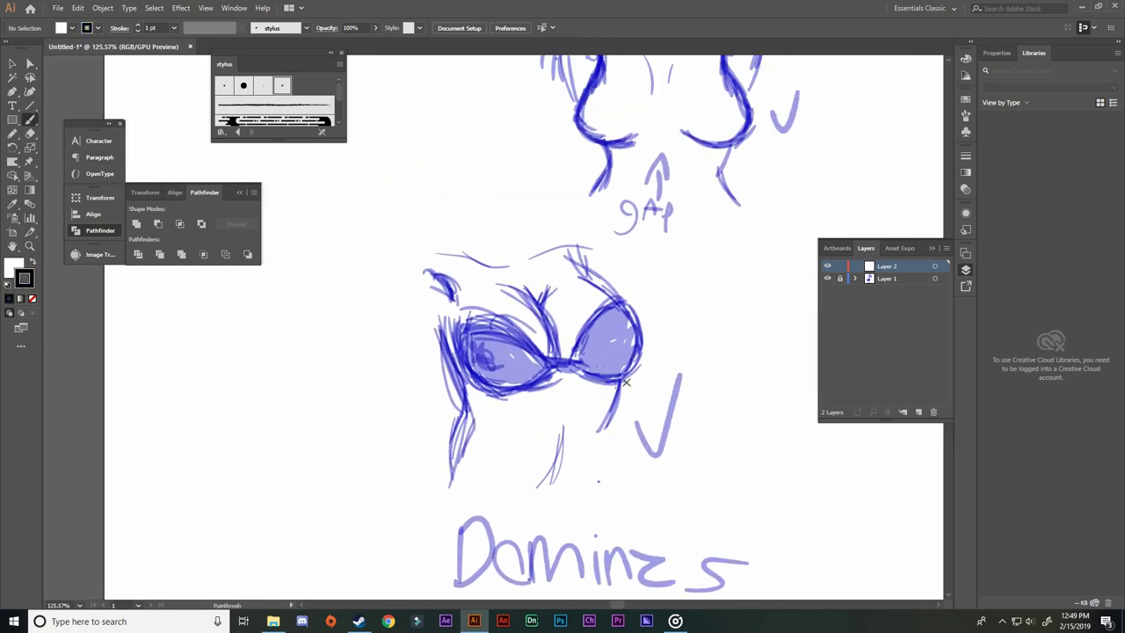
# Ink the bra torso's armpit crease, side lines and left cup outline in black over the blue sketch
pyautogui.moveTo(600, 434); pyautogui.dragTo(593, 440)
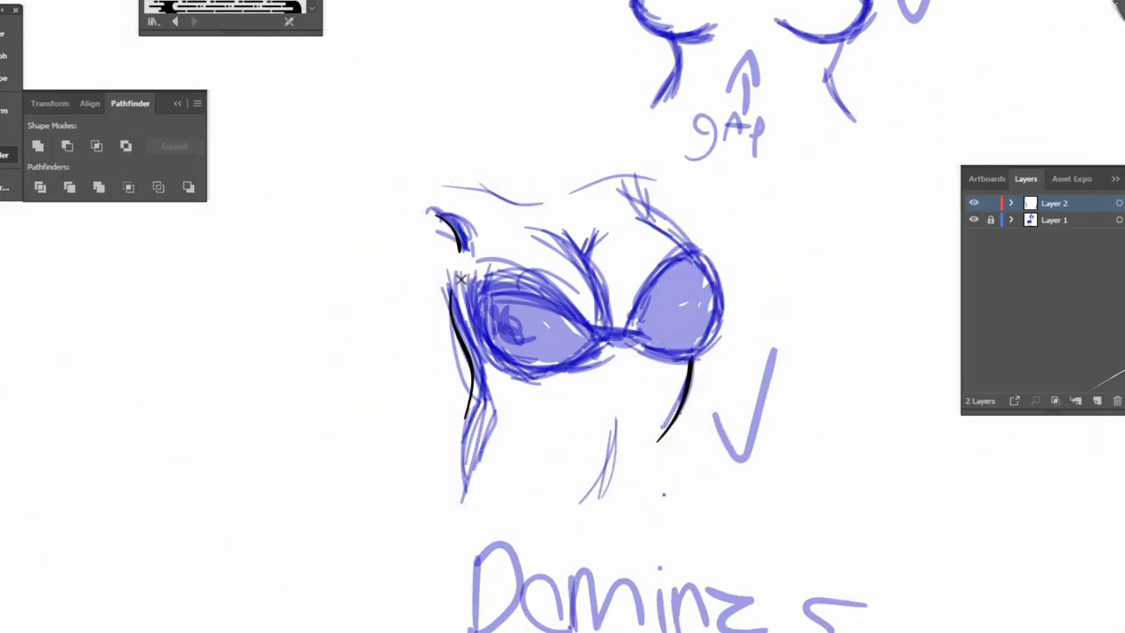
pyautogui.moveTo(460, 280); pyautogui.dragTo(484, 351)
pyautogui.moveTo(582, 361); pyautogui.dragTo(612, 337)
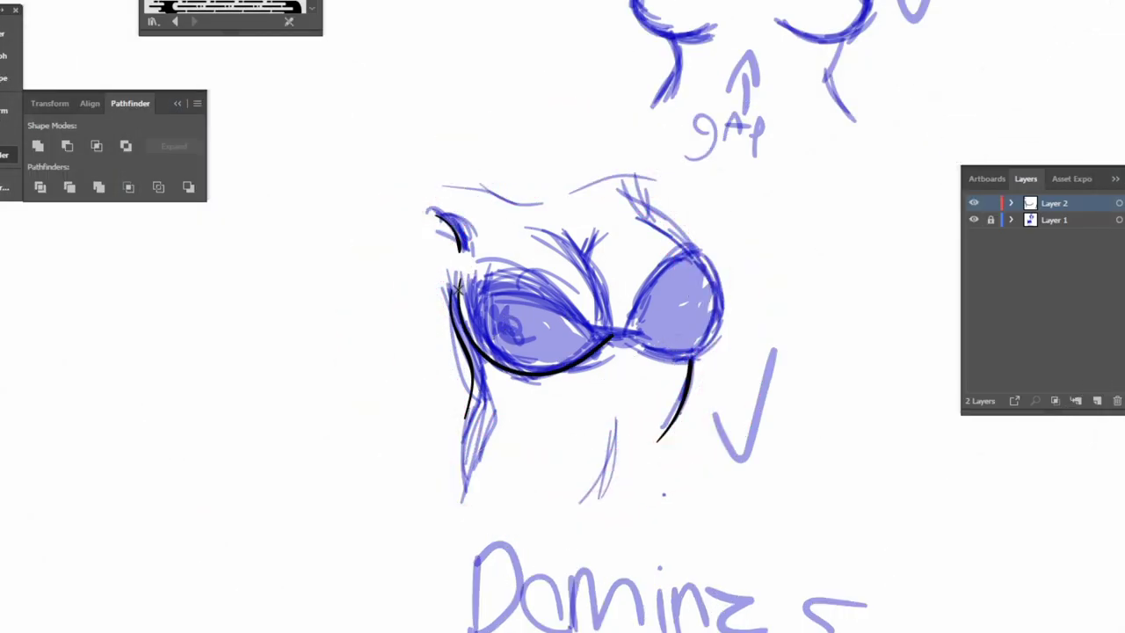
pyautogui.moveTo(457, 288)
pyautogui.mouseDown()
pyautogui.moveTo(502, 283)
pyautogui.moveTo(609, 334)
pyautogui.mouseUp()
pyautogui.hotkey('ctrl', 'z')
pyautogui.moveTo(508, 276)
pyautogui.mouseDown()
pyautogui.moveTo(613, 336)
pyautogui.moveTo(573, 371)
pyautogui.moveTo(585, 367)
pyautogui.moveTo(575, 362)
pyautogui.mouseUp()
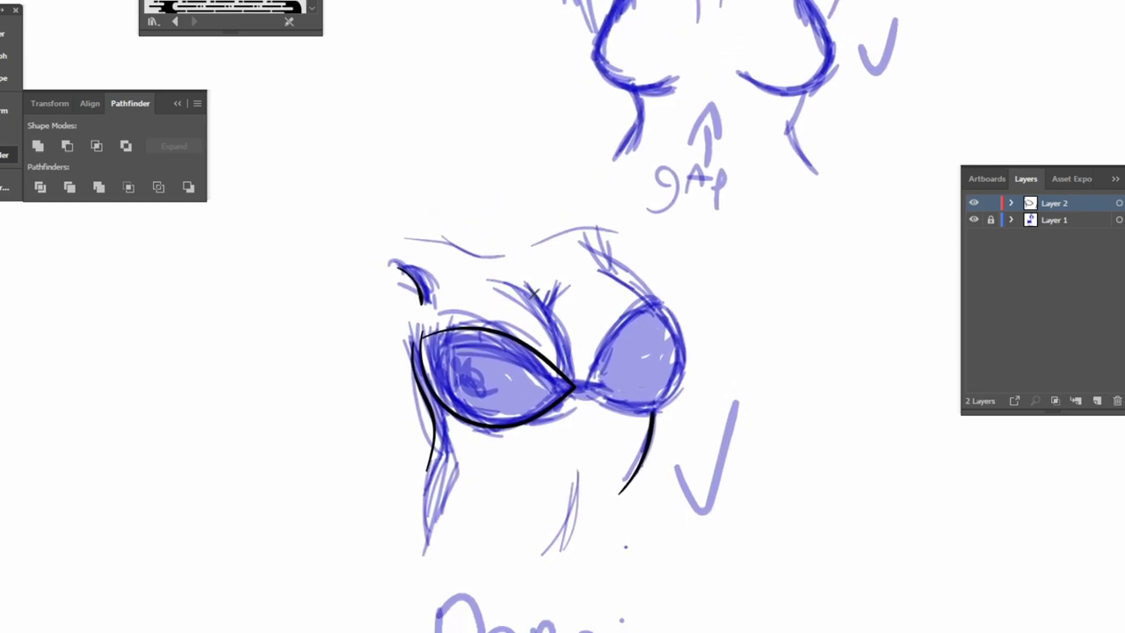
# Ink the Y-shaped cleavage fold and the lower edge of the bridge between the bra cups
pyautogui.moveTo(557, 318); pyautogui.dragTo(577, 386)
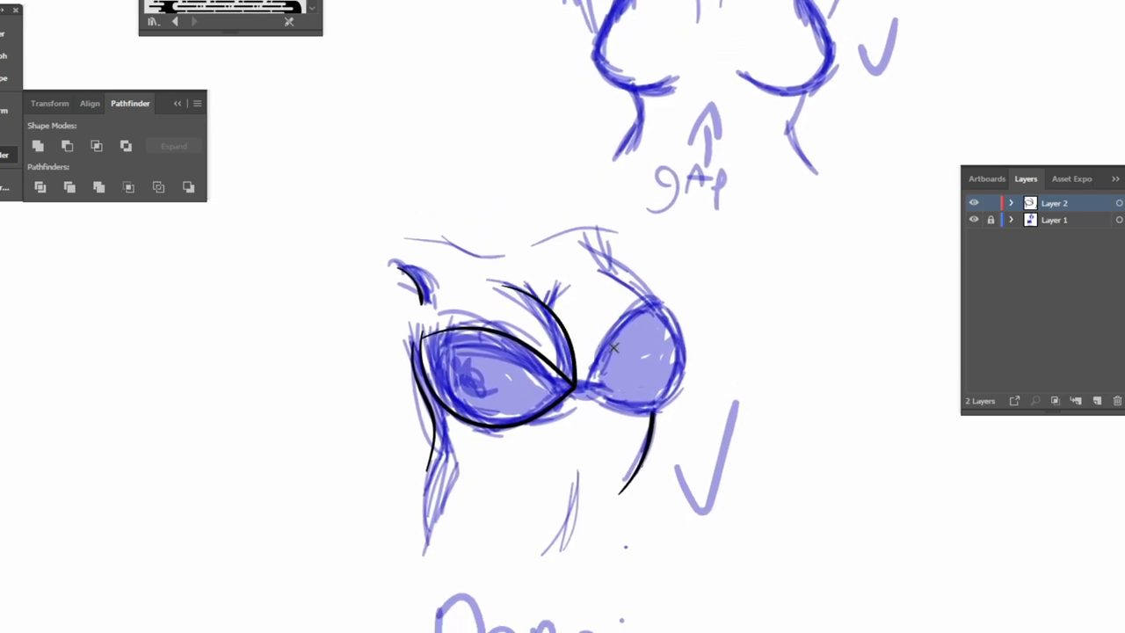
pyautogui.hotkey('ctrl', 'z')
pyautogui.moveTo(543, 305); pyautogui.dragTo(566, 348)
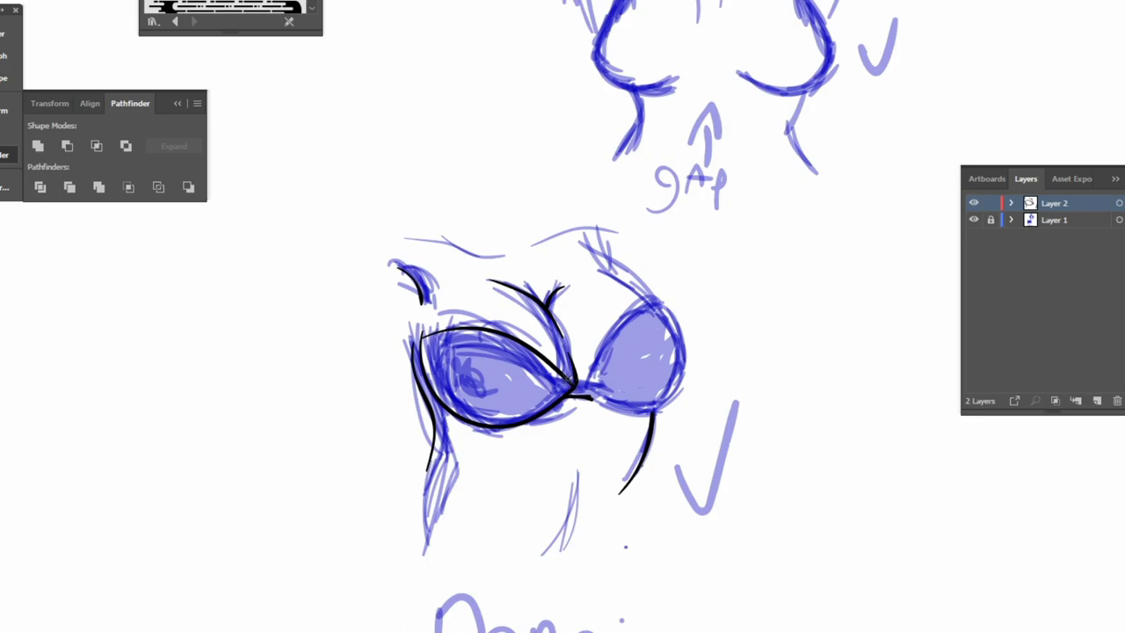
# Lower the opacity of the blue bra torso sketch, lock Layer 1 again and make Layer 2 active
pyautogui.press('v')
pyautogui.moveTo(336, 553)
pyautogui.mouseDown()
pyautogui.moveTo(525, 374)
pyautogui.moveTo(738, 200)
pyautogui.mouseUp()
pyautogui.click(885, 312)
pyautogui.click(991, 220)
pyautogui.click(990, 203)
pyautogui.click(1047, 204)
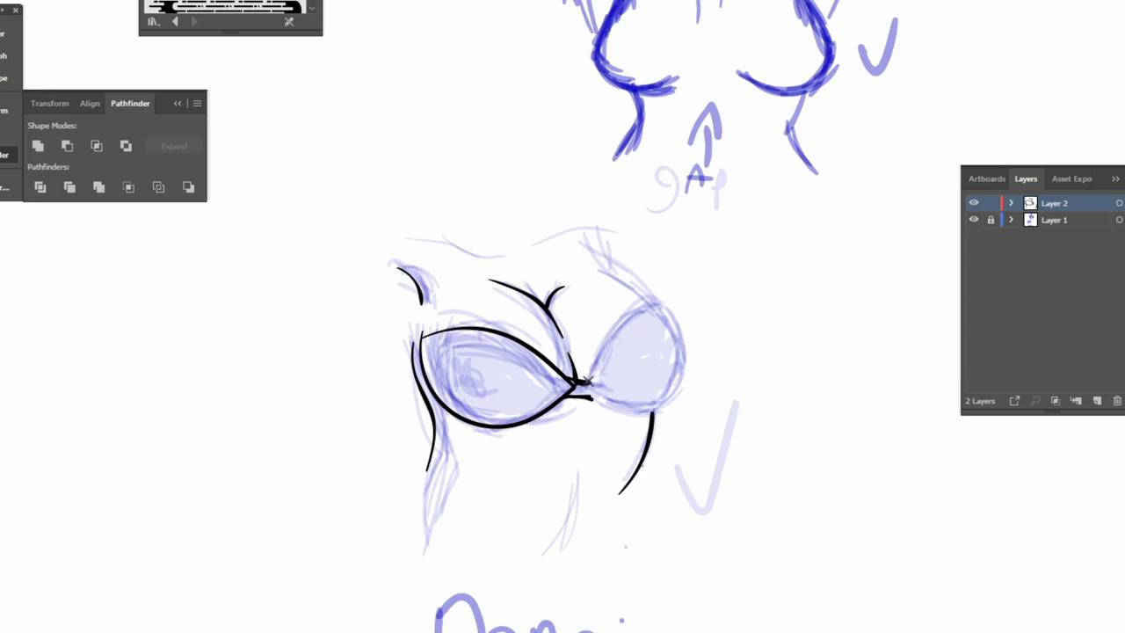
# Ink the right bra cup's outline and the left collarbone line
pyautogui.moveTo(590, 381); pyautogui.dragTo(646, 300)
pyautogui.hotkey('ctrl', 'z')
pyautogui.moveTo(587, 382)
pyautogui.mouseDown()
pyautogui.moveTo(628, 322)
pyautogui.moveTo(656, 302)
pyautogui.mouseUp()
pyautogui.moveTo(606, 404)
pyautogui.mouseDown()
pyautogui.moveTo(684, 357)
pyautogui.moveTo(655, 303)
pyautogui.mouseUp()
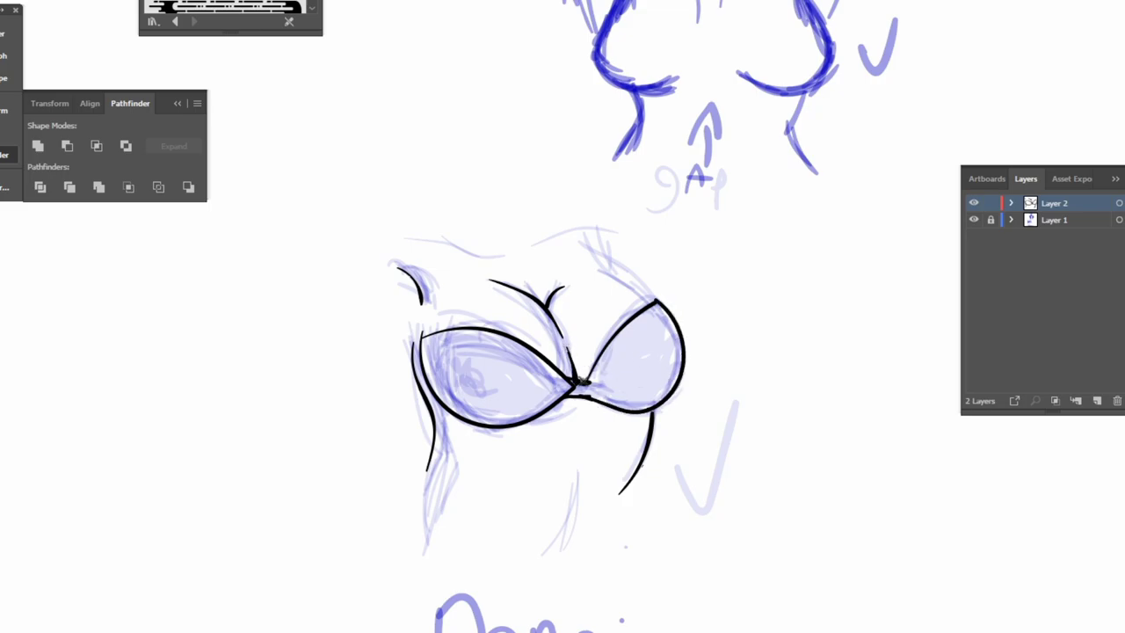
pyautogui.moveTo(401, 241); pyautogui.dragTo(526, 259)
pyautogui.hotkey('alt', 'Tab')
pyautogui.doubleClick(343, 252)
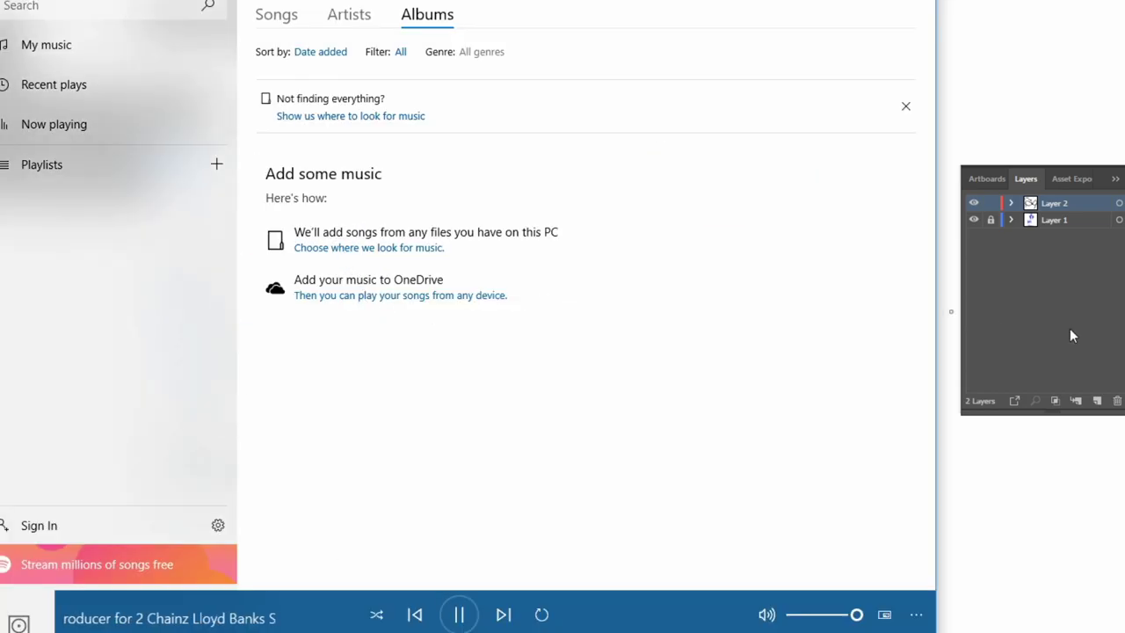
pyautogui.click(951, 311)
# Ink the right collarbone line and the upper outer curve of the breast leading into the right cup
pyautogui.moveTo(534, 251)
pyautogui.mouseDown()
pyautogui.moveTo(632, 217)
pyautogui.moveTo(555, 238)
pyautogui.mouseUp()
pyautogui.hotkey('ctrl', 'z')
pyautogui.hotkey('ctrl', 'z')
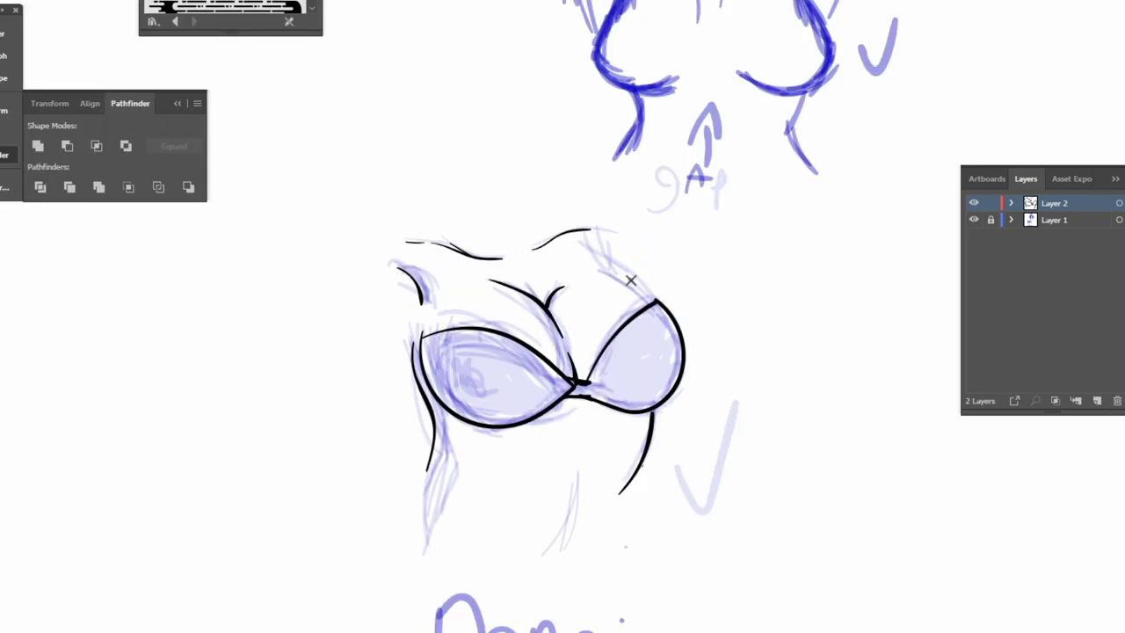
pyautogui.hotkey('ctrl', 'z')
pyautogui.moveTo(596, 266); pyautogui.dragTo(664, 305)
pyautogui.moveTo(583, 350); pyautogui.dragTo(595, 363)
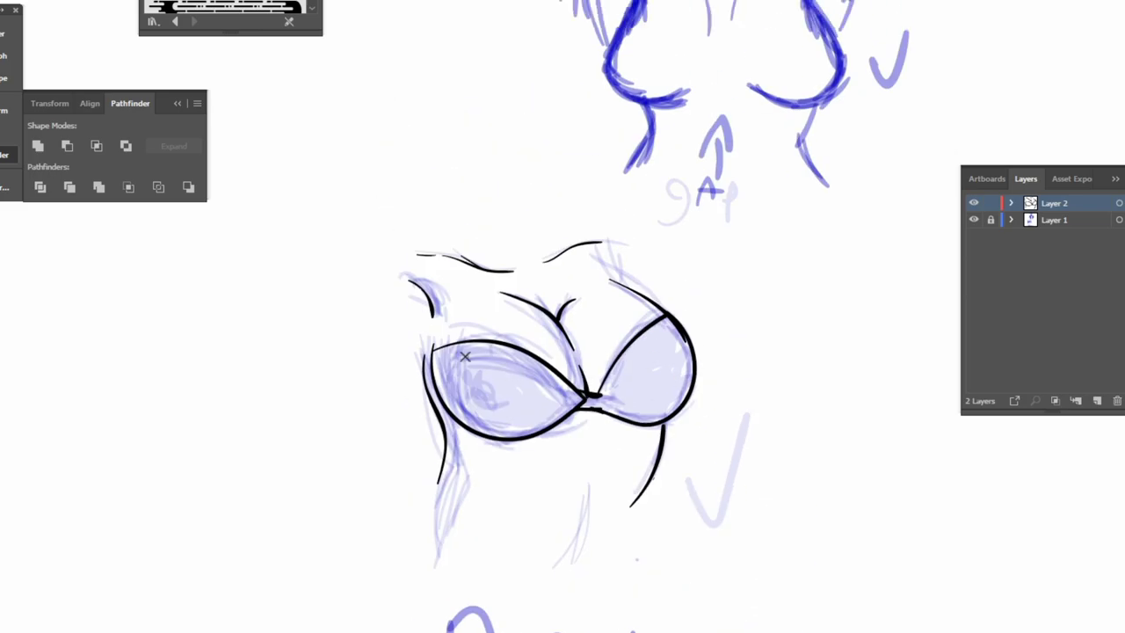
# Fill the left bra cup solid black with thick brush strokes up to its outline
pyautogui.moveTo(433, 349); pyautogui.dragTo(494, 364)
pyautogui.moveTo(545, 432); pyautogui.dragTo(657, 236)
pyautogui.moveTo(584, 334); pyautogui.dragTo(595, 382)
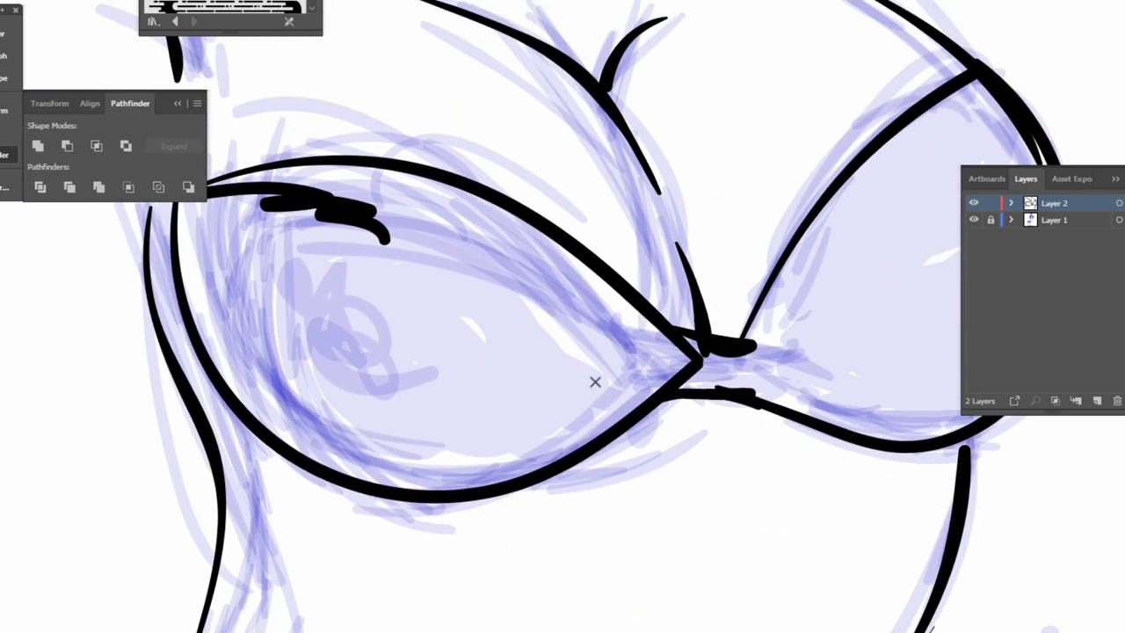
pyautogui.moveTo(340, 256); pyautogui.dragTo(383, 300)
pyautogui.moveTo(225, 243)
pyautogui.mouseDown()
pyautogui.moveTo(545, 249)
pyautogui.moveTo(716, 446)
pyautogui.moveTo(307, 432)
pyautogui.moveTo(222, 257)
pyautogui.mouseUp()
pyautogui.moveTo(221, 324); pyautogui.dragTo(262, 424)
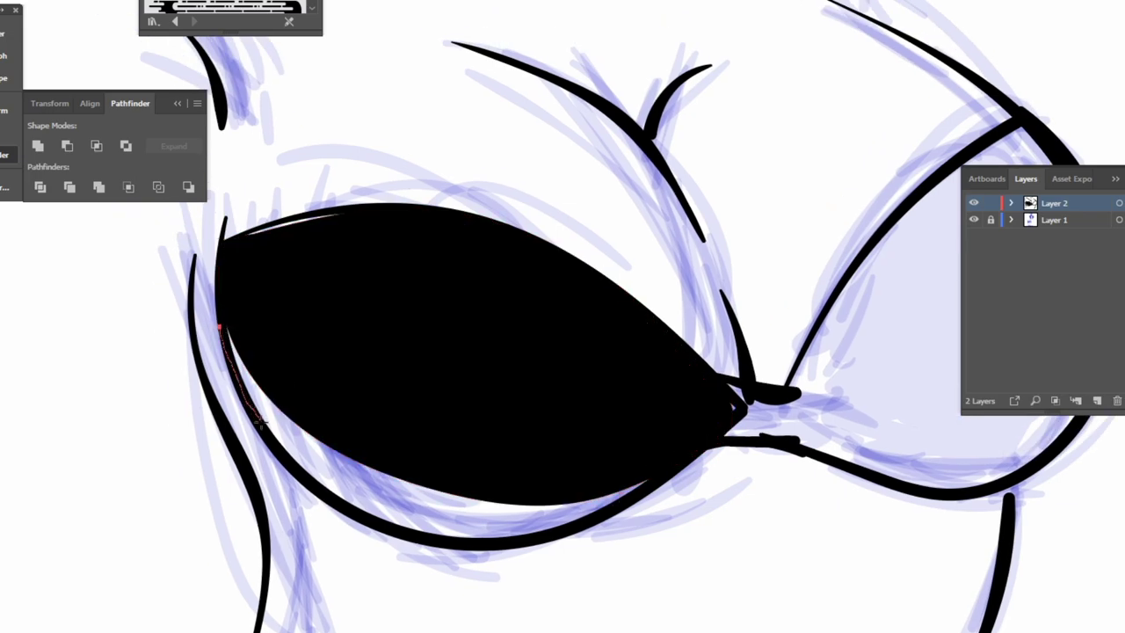
pyautogui.moveTo(563, 531)
pyautogui.mouseDown()
pyautogui.moveTo(419, 346)
pyautogui.moveTo(330, 279)
pyautogui.mouseUp()
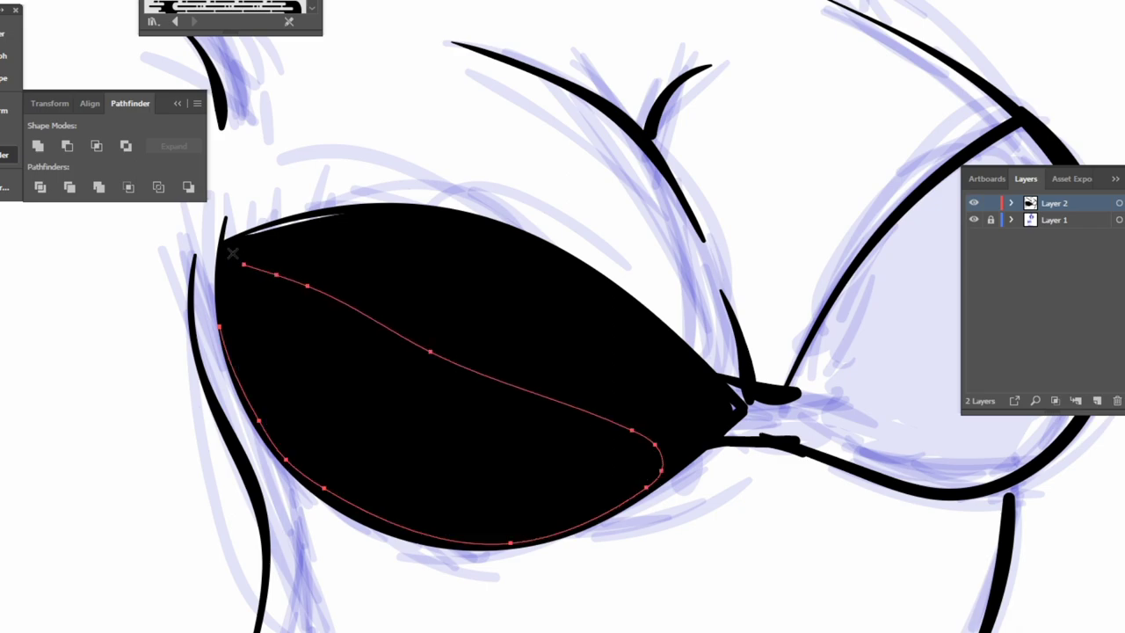
pyautogui.moveTo(230, 256); pyautogui.dragTo(356, 215)
# Fill the bra's bridge and right cup solid black with brush strokes following the outline
pyautogui.moveTo(667, 370); pyautogui.dragTo(535, 376)
pyautogui.moveTo(564, 449)
pyautogui.mouseDown()
pyautogui.moveTo(680, 410)
pyautogui.moveTo(580, 424)
pyautogui.mouseUp()
pyautogui.moveTo(665, 411)
pyautogui.mouseDown()
pyautogui.moveTo(534, 475)
pyautogui.moveTo(605, 329)
pyautogui.moveTo(791, 216)
pyautogui.mouseUp()
pyautogui.moveTo(672, 530); pyautogui.dragTo(498, 501)
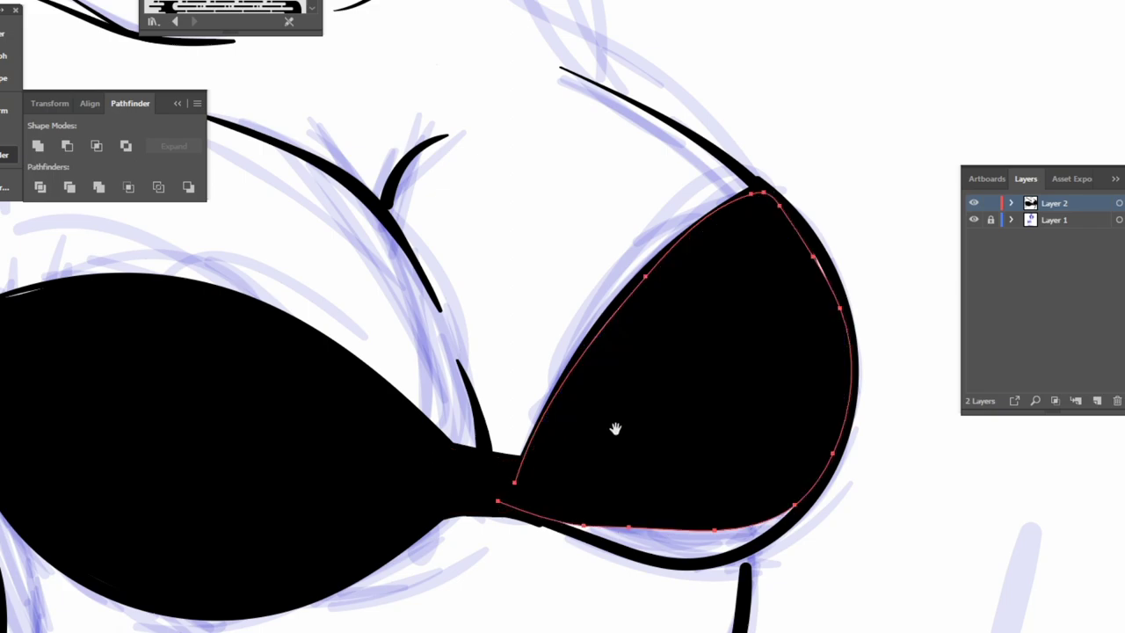
pyautogui.moveTo(615, 427); pyautogui.dragTo(466, 287)
pyautogui.moveTo(644, 116)
pyautogui.mouseDown()
pyautogui.moveTo(658, 151)
pyautogui.moveTo(636, 108)
pyautogui.mouseUp()
pyautogui.moveTo(368, 370)
pyautogui.mouseDown()
pyautogui.moveTo(516, 429)
pyautogui.moveTo(508, 349)
pyautogui.moveTo(356, 351)
pyautogui.mouseUp()
pyautogui.moveTo(415, 264); pyautogui.dragTo(419, 244)
pyautogui.moveTo(577, 158)
pyautogui.mouseDown()
pyautogui.moveTo(568, 180)
pyautogui.moveTo(865, 289)
pyautogui.mouseUp()
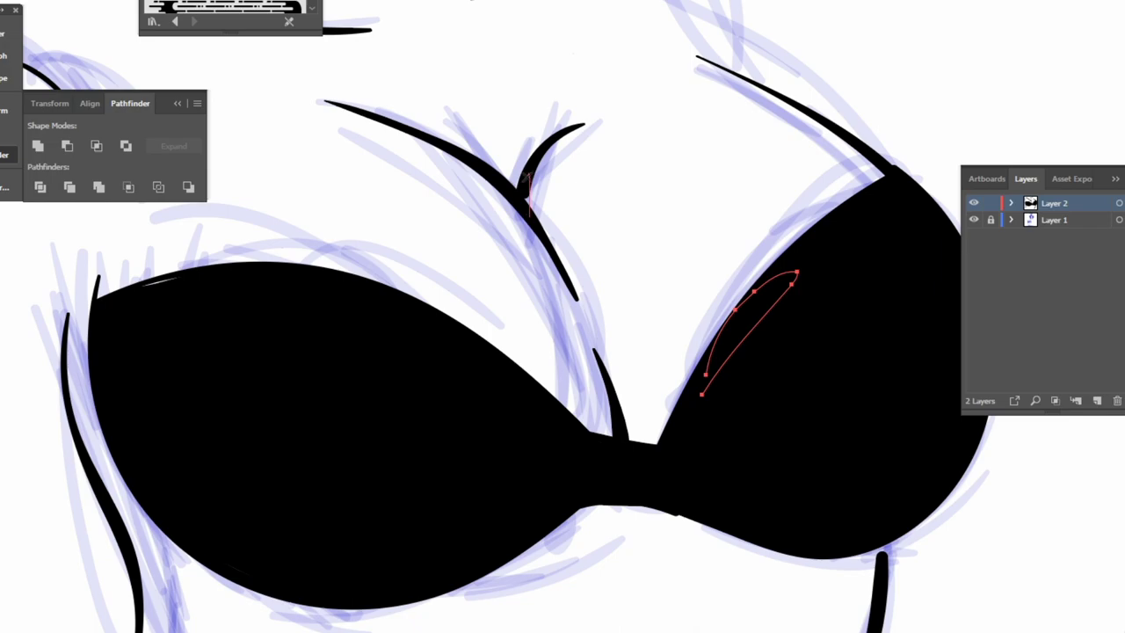
# Thicken the junction of the cleavage fold and touch up the remaining gap at the left cup's upper edge
pyautogui.moveTo(526, 179); pyautogui.dragTo(520, 202)
pyautogui.moveTo(305, 137)
pyautogui.mouseDown()
pyautogui.moveTo(510, 279)
pyautogui.moveTo(568, 156)
pyautogui.mouseUp()
pyautogui.moveTo(386, 325)
pyautogui.mouseDown()
pyautogui.moveTo(454, 287)
pyautogui.moveTo(393, 341)
pyautogui.mouseUp()
pyautogui.moveTo(495, 497); pyautogui.dragTo(490, 261)
pyautogui.moveTo(863, 152); pyautogui.dragTo(608, 202)
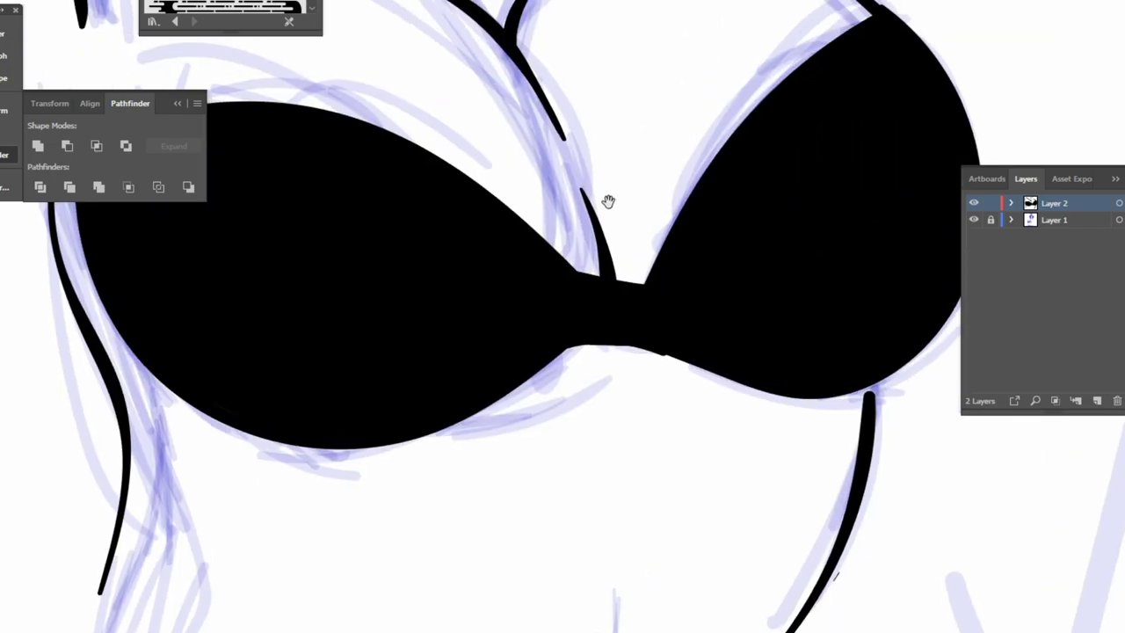
# Ink a short curved centre line on the belly below the bra's bridge
pyautogui.scroll(-6, 608, 201)
pyautogui.hscroll(-1, 609, 202)
pyautogui.moveTo(623, 499); pyautogui.dragTo(674, 294)
pyautogui.moveTo(815, 282)
pyautogui.mouseDown()
pyautogui.moveTo(574, 285)
pyautogui.moveTo(510, 373)
pyautogui.mouseUp()
pyautogui.hotkey('ctrl', 'z')
pyautogui.hotkey('ctrl', 'z')
pyautogui.moveTo(703, 319)
pyautogui.mouseDown()
pyautogui.moveTo(695, 404)
pyautogui.moveTo(694, 382)
pyautogui.mouseUp()
pyautogui.moveTo(698, 314); pyautogui.dragTo(695, 392)
pyautogui.scroll(2, 737, 273)
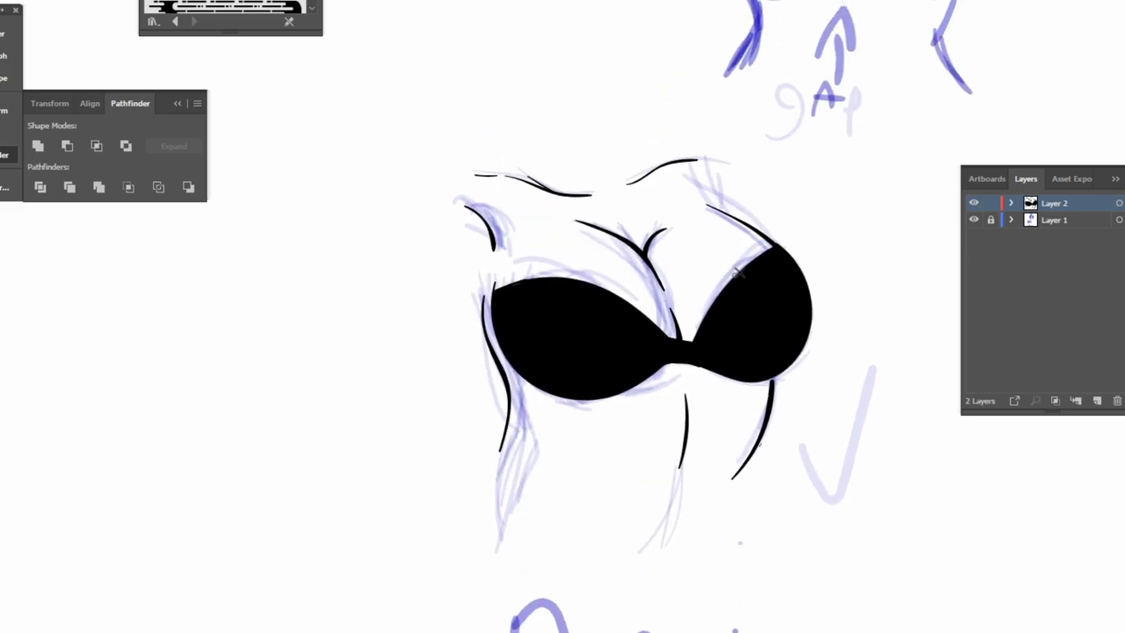
# Replace the torso's left side line with a new one curving inward to a sharp corner at the waist
pyautogui.moveTo(564, 404); pyautogui.dragTo(620, 320)
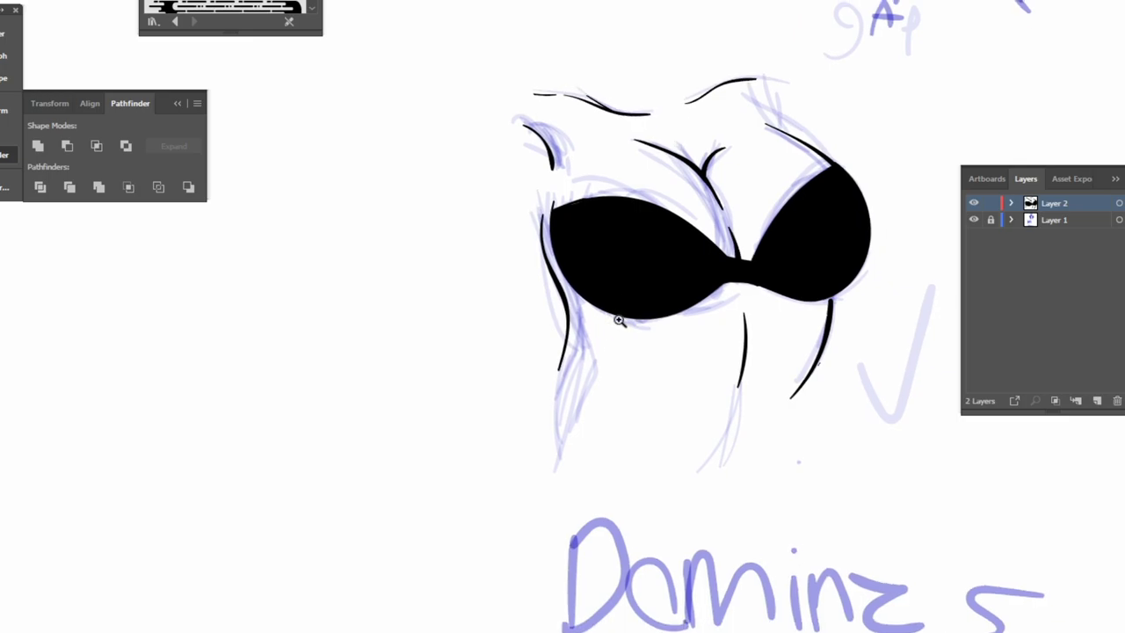
pyautogui.click(569, 318)
pyautogui.press('Delete')
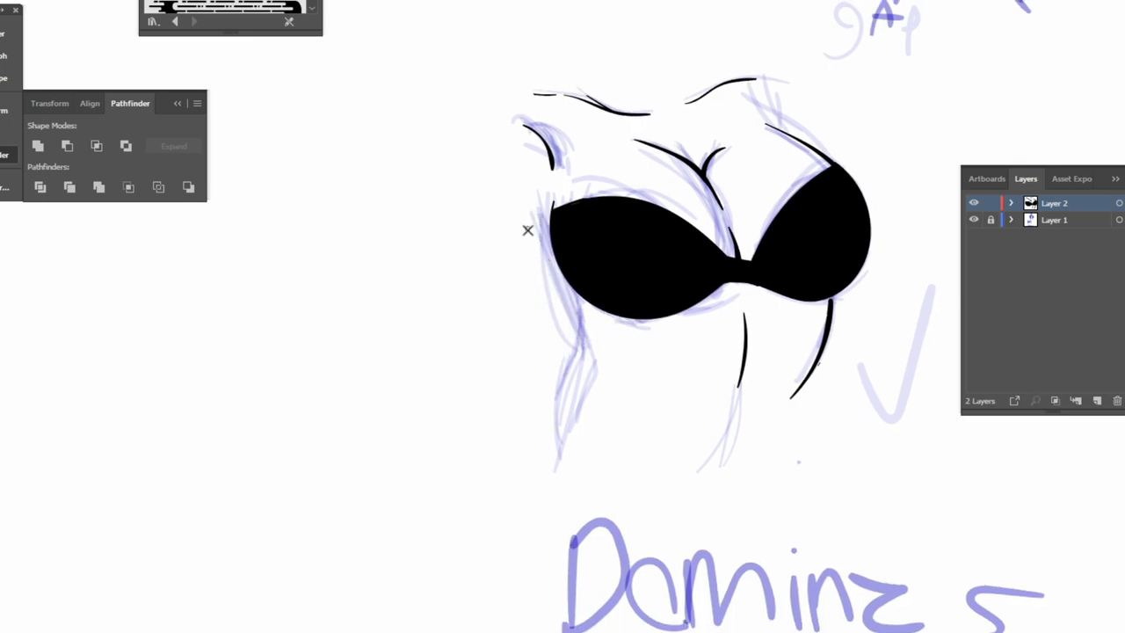
pyautogui.moveTo(528, 230)
pyautogui.mouseDown()
pyautogui.moveTo(572, 352)
pyautogui.moveTo(555, 337)
pyautogui.mouseUp()
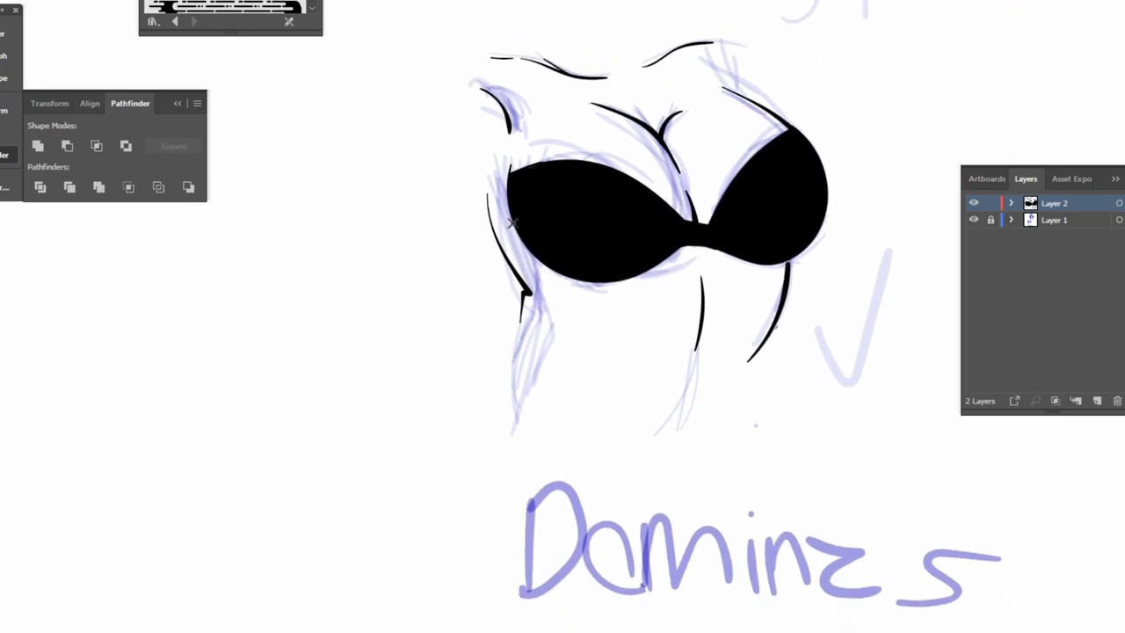
# Replace the short line below the torso's left waist corner with one slanting outward
pyautogui.hotkey('ctrl', 'z')
pyautogui.moveTo(494, 186); pyautogui.dragTo(493, 193)
pyautogui.moveTo(512, 255); pyautogui.dragTo(535, 466)
pyautogui.moveTo(470, 399); pyautogui.dragTo(304, 402)
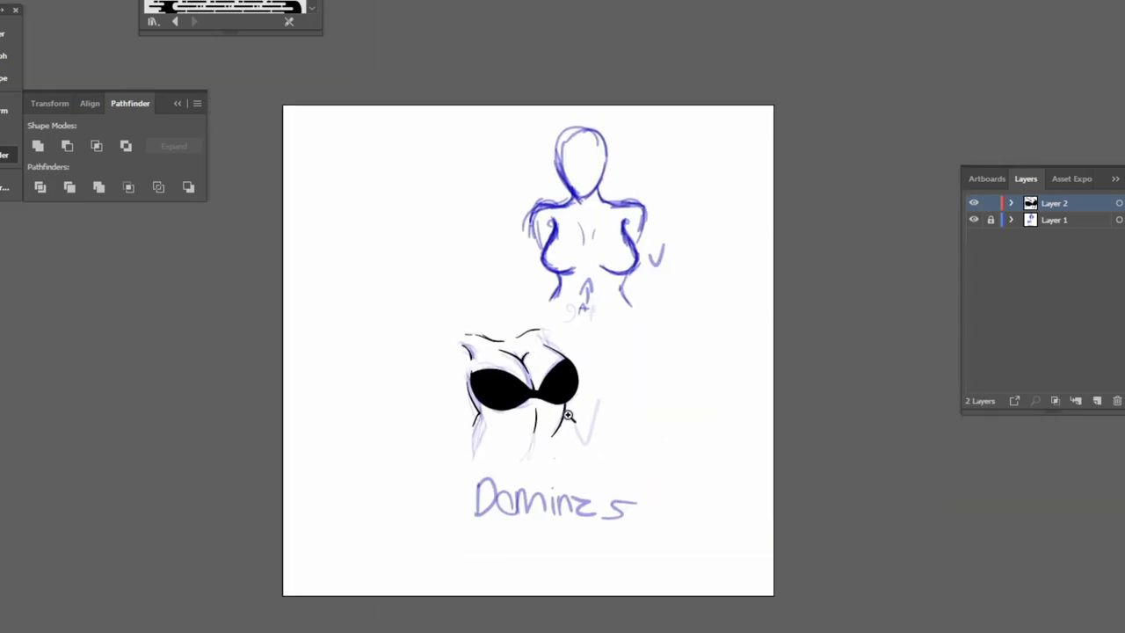
pyautogui.moveTo(547, 356)
pyautogui.mouseDown()
pyautogui.moveTo(748, 305)
pyautogui.moveTo(704, 305)
pyautogui.mouseUp()
# Hide the sketch layer and set up a new layer beneath the locked ink layer with the drawing colour set to grey B7B2B2
pyautogui.click(974, 220)
pyautogui.scroll(-2, 744, 254)
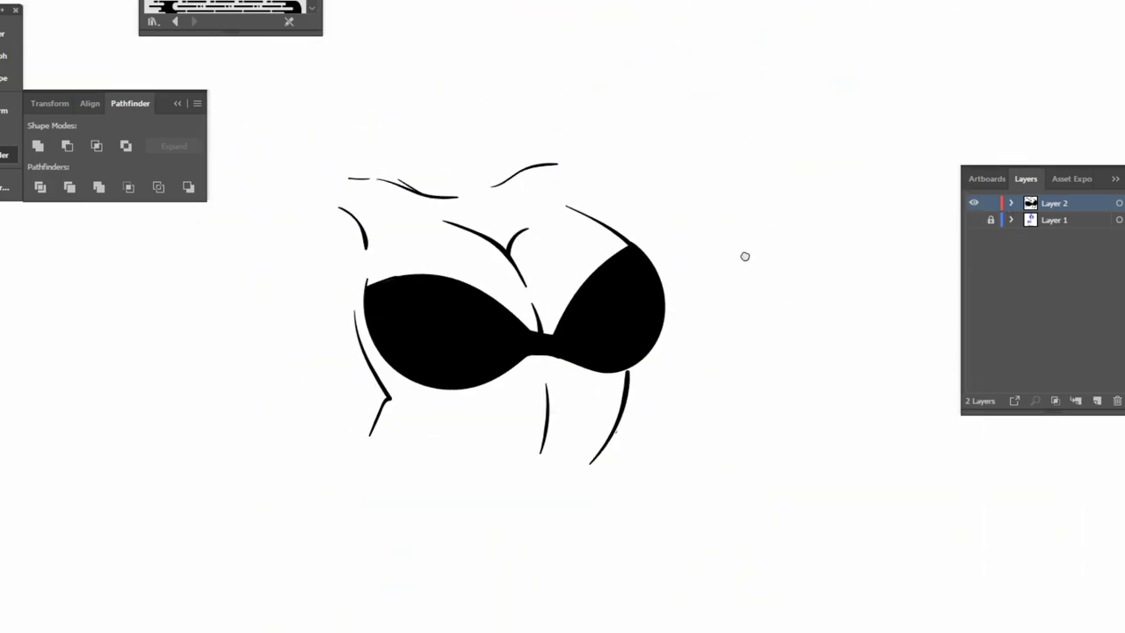
pyautogui.click(1097, 401)
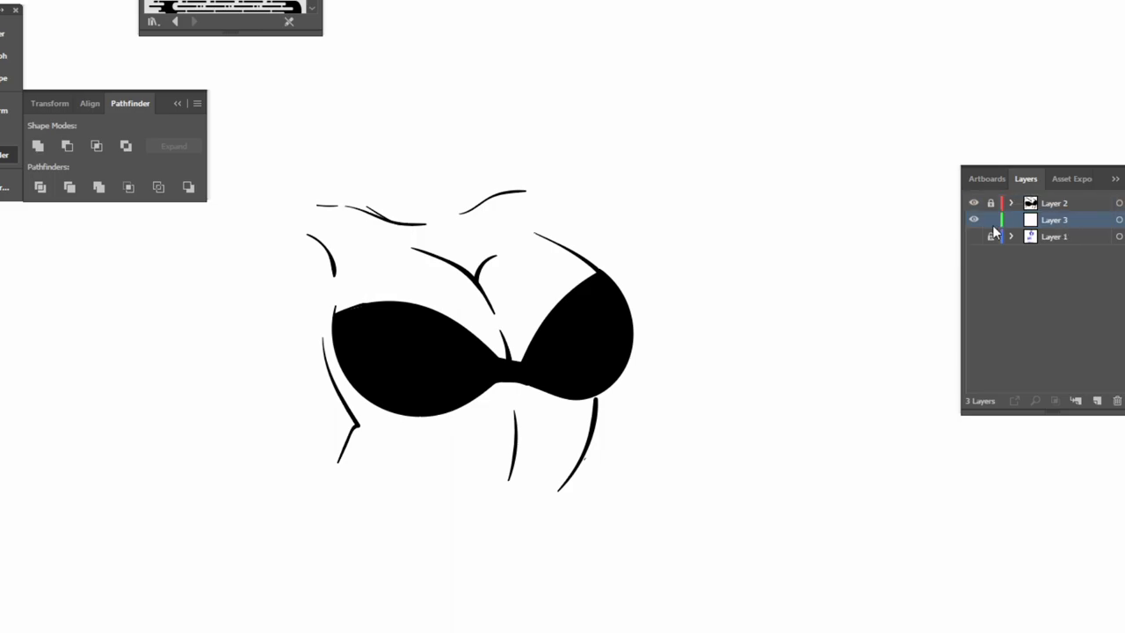
pyautogui.doubleClick(2, 351)
pyautogui.click(306, 330)
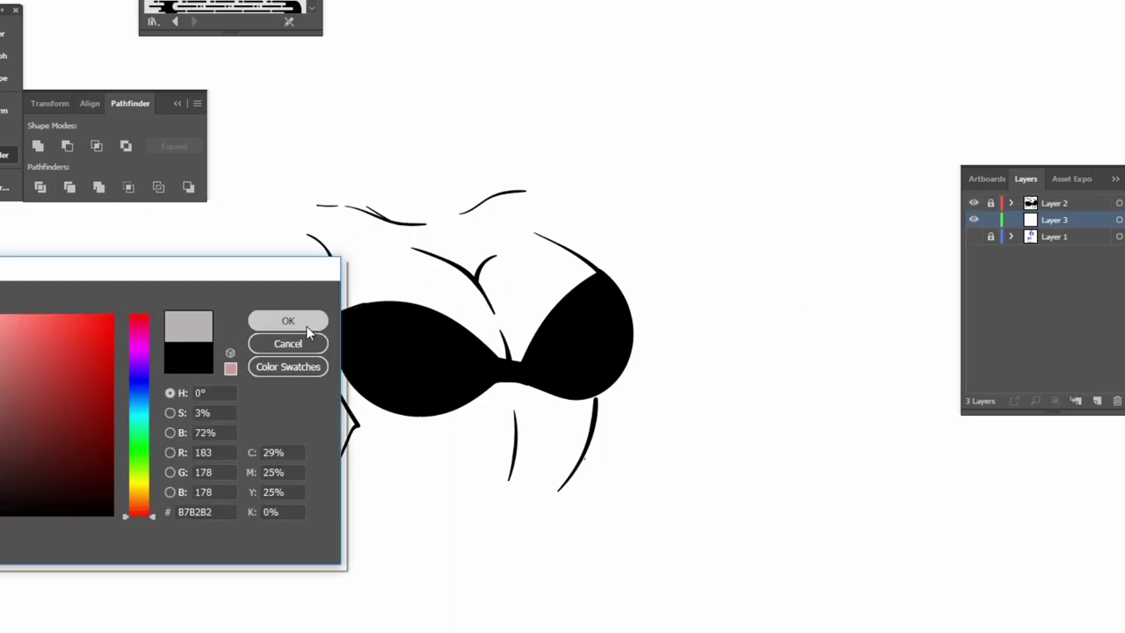
# Paint grey shadow shapes along both sides of the cleavage fold, reaching down to the bra's bridge and right cup
pyautogui.moveTo(367, 427); pyautogui.dragTo(375, 319)
pyautogui.moveTo(649, 290); pyautogui.dragTo(645, 343)
pyautogui.scroll(3, 629, 363)
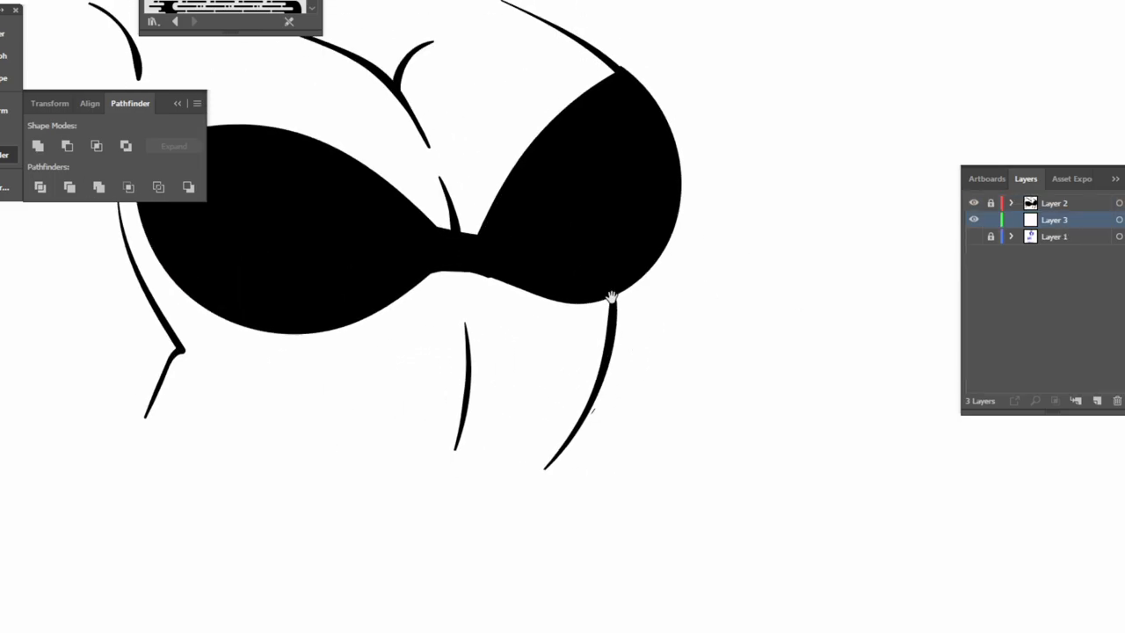
pyautogui.moveTo(611, 296); pyautogui.dragTo(704, 331)
pyautogui.moveTo(552, 241); pyautogui.dragTo(603, 316)
pyautogui.hscroll(1, 602, 317)
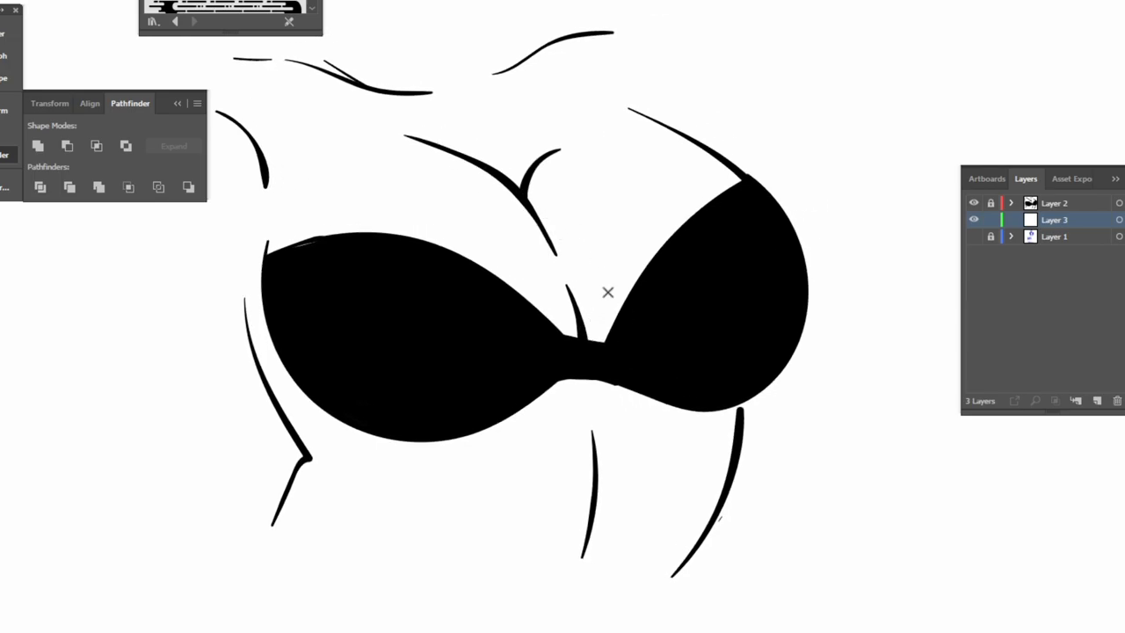
pyautogui.moveTo(521, 208); pyautogui.dragTo(576, 329)
pyautogui.hotkey('ctrl', 'z')
pyautogui.moveTo(473, 157)
pyautogui.mouseDown()
pyautogui.moveTo(563, 269)
pyautogui.moveTo(521, 249)
pyautogui.moveTo(471, 157)
pyautogui.moveTo(546, 314)
pyautogui.mouseUp()
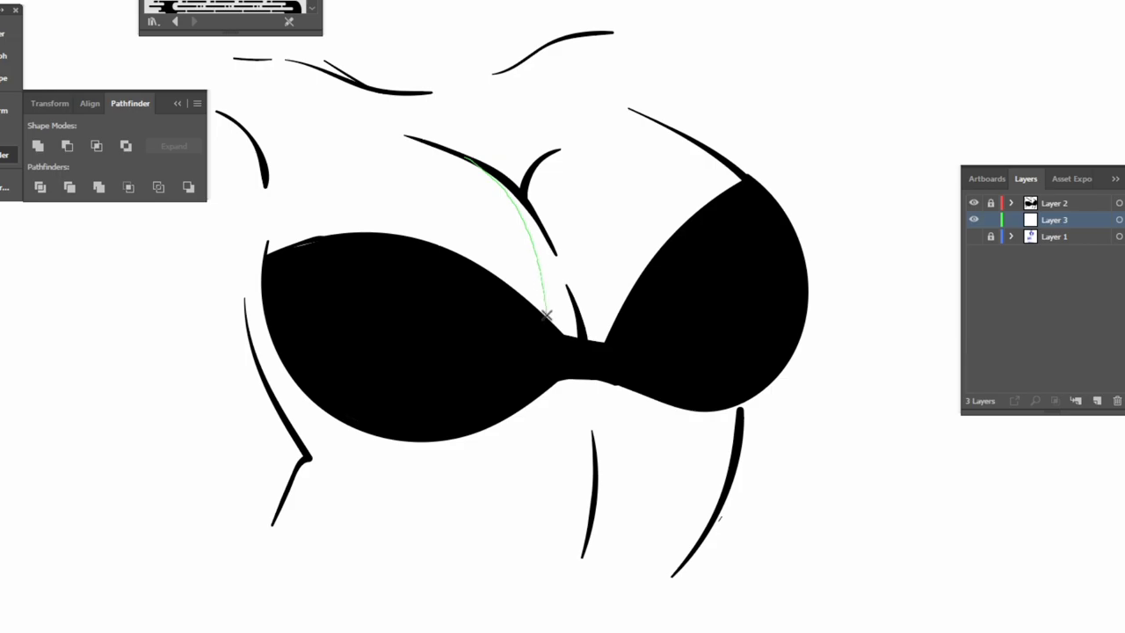
pyautogui.moveTo(562, 273); pyautogui.dragTo(572, 316)
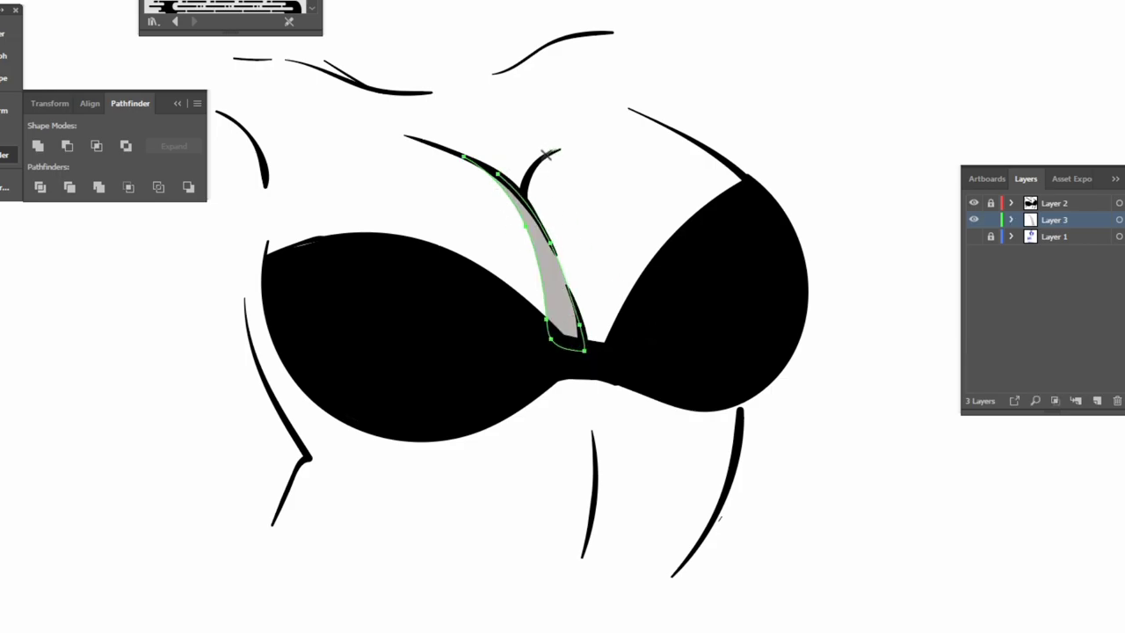
pyautogui.moveTo(547, 236); pyautogui.dragTo(552, 155)
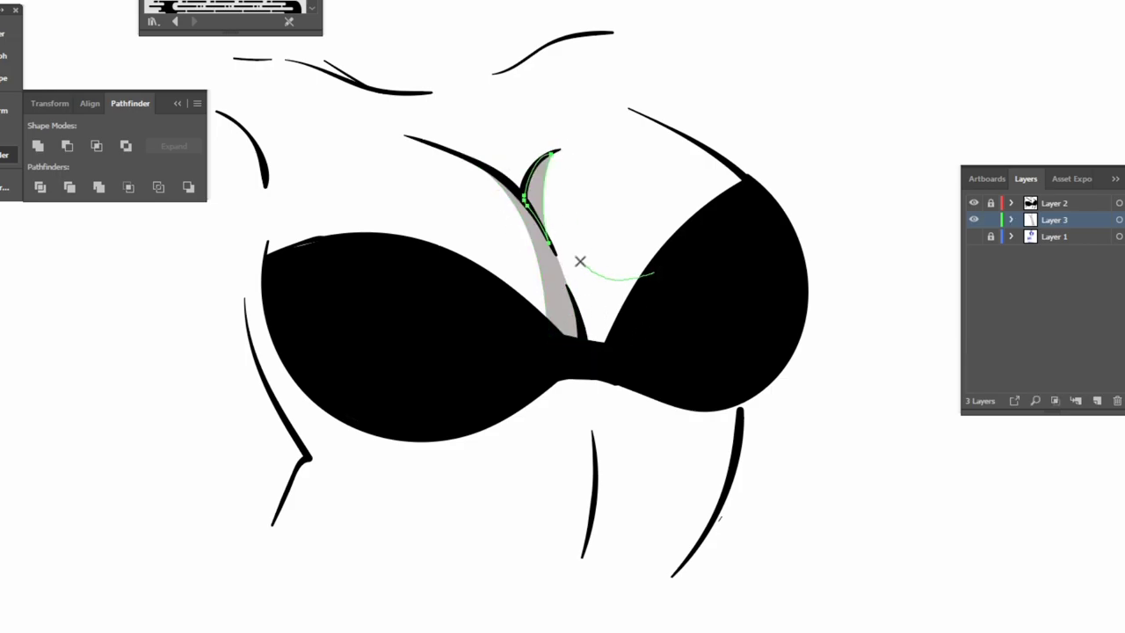
pyautogui.moveTo(538, 218); pyautogui.dragTo(626, 353)
# Paint a narrow tapering grey shadow above the left cup's outer edge, near the armpit
pyautogui.moveTo(496, 259); pyautogui.dragTo(680, 275)
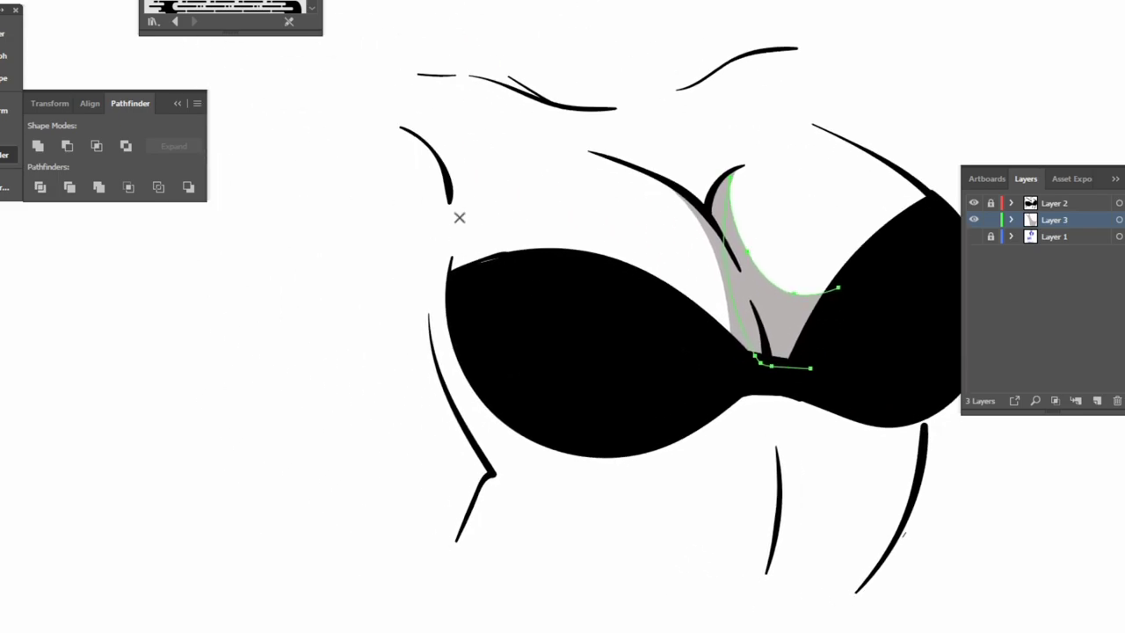
pyautogui.moveTo(459, 204); pyautogui.dragTo(454, 286)
pyautogui.hotkey('ctrl', 'z')
pyautogui.moveTo(499, 338); pyautogui.dragTo(472, 177)
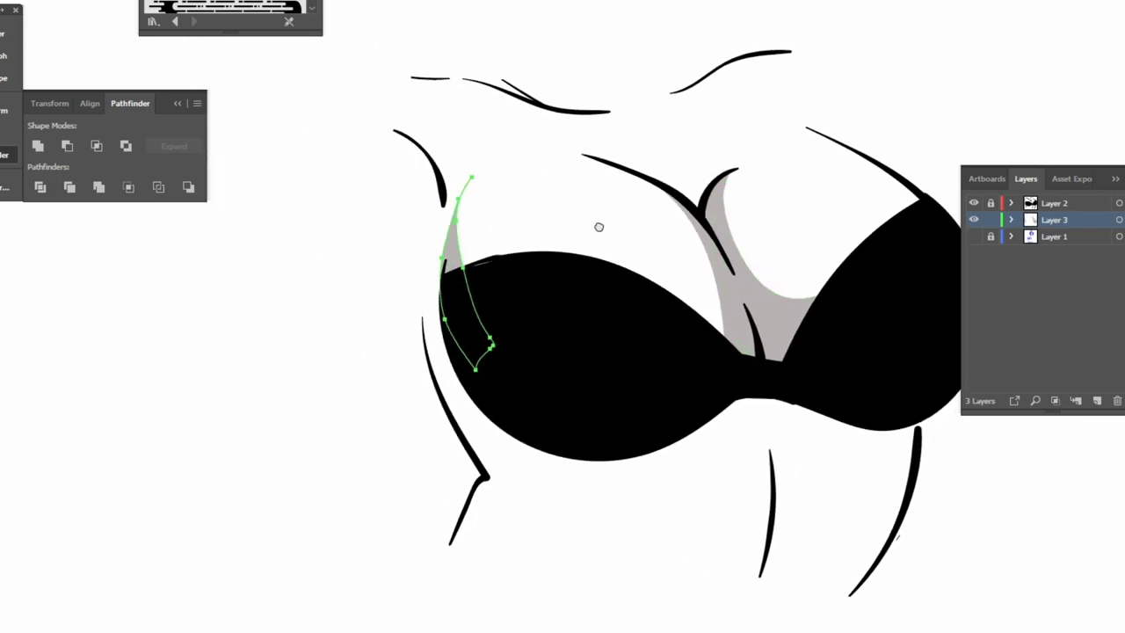
# Paint grey shadows under the bra's bridge and right cup and along the belly's centre line
pyautogui.moveTo(638, 343)
pyautogui.mouseDown()
pyautogui.moveTo(510, 171)
pyautogui.moveTo(462, 182)
pyautogui.mouseUp()
pyautogui.moveTo(754, 258)
pyautogui.mouseDown()
pyautogui.moveTo(517, 274)
pyautogui.moveTo(699, 227)
pyautogui.moveTo(694, 256)
pyautogui.mouseUp()
pyautogui.moveTo(553, 474)
pyautogui.mouseDown()
pyautogui.moveTo(611, 274)
pyautogui.moveTo(583, 252)
pyautogui.moveTo(540, 500)
pyautogui.mouseUp()
pyautogui.hotkey('ctrl', 'z')
pyautogui.moveTo(637, 107); pyautogui.dragTo(700, 407)
# Paint tapering grey shadows above both collarbone lines, with a pointed neck shadow at the left one
pyautogui.moveTo(546, 234); pyautogui.dragTo(700, 173)
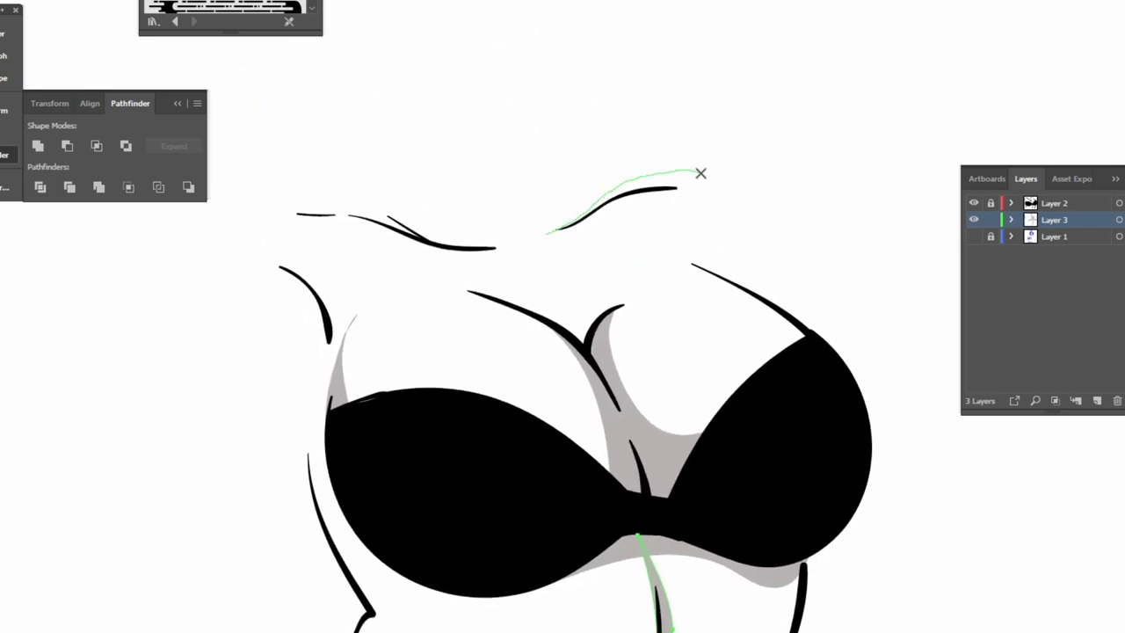
pyautogui.moveTo(332, 211)
pyautogui.mouseDown()
pyautogui.moveTo(485, 242)
pyautogui.moveTo(335, 207)
pyautogui.moveTo(271, 229)
pyautogui.mouseUp()
pyautogui.moveTo(679, 253); pyautogui.dragTo(640, 260)
pyautogui.moveTo(640, 260); pyautogui.dragTo(628, 176)
# Compare the shaded inking with the original sketch by toggling the visibility of Layer 1
pyautogui.scroll(4, 628, 176)
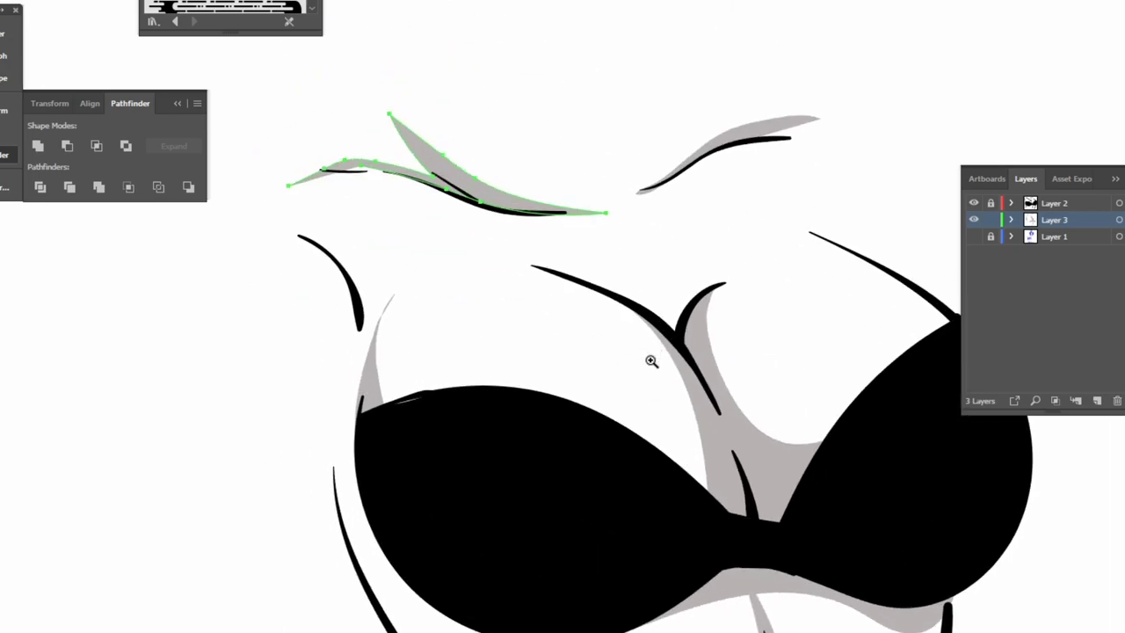
pyautogui.scroll(-4, 746, 316)
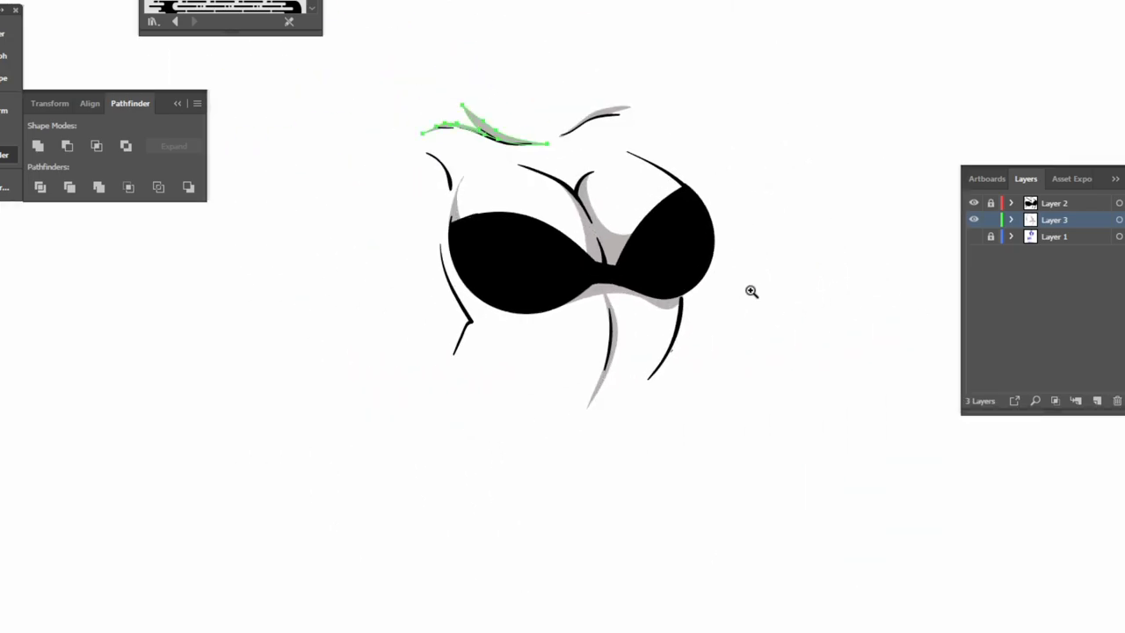
pyautogui.scroll(-1, 661, 313)
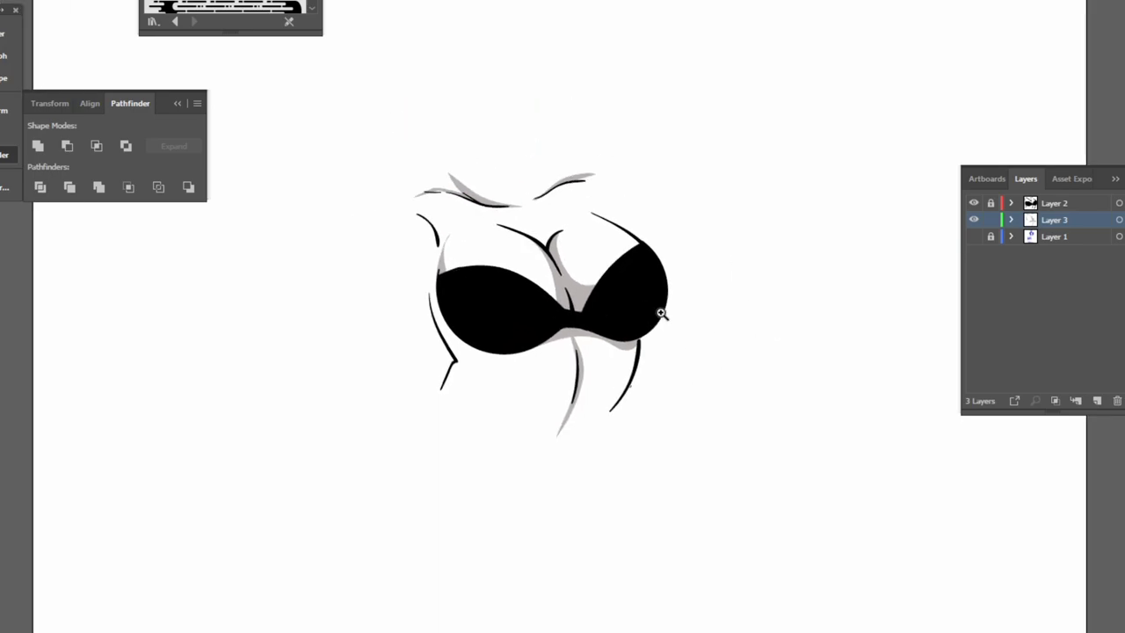
pyautogui.click(976, 236)
pyautogui.click(976, 237)
pyautogui.click(976, 236)
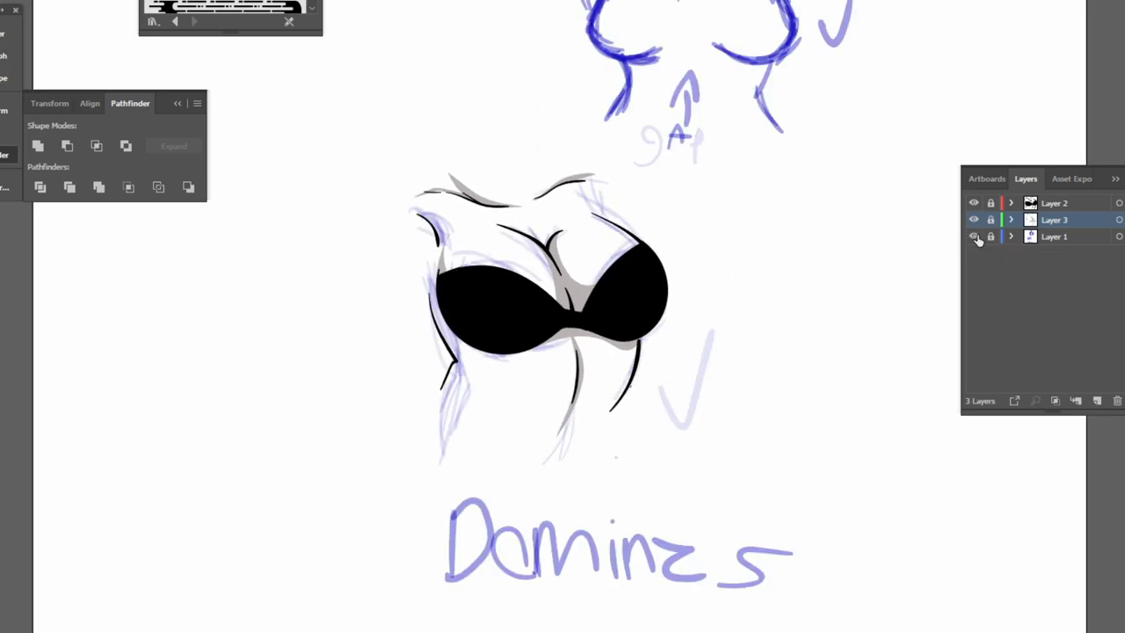
pyautogui.click(976, 236)
pyautogui.scroll(3, 707, 305)
pyautogui.click(1055, 203)
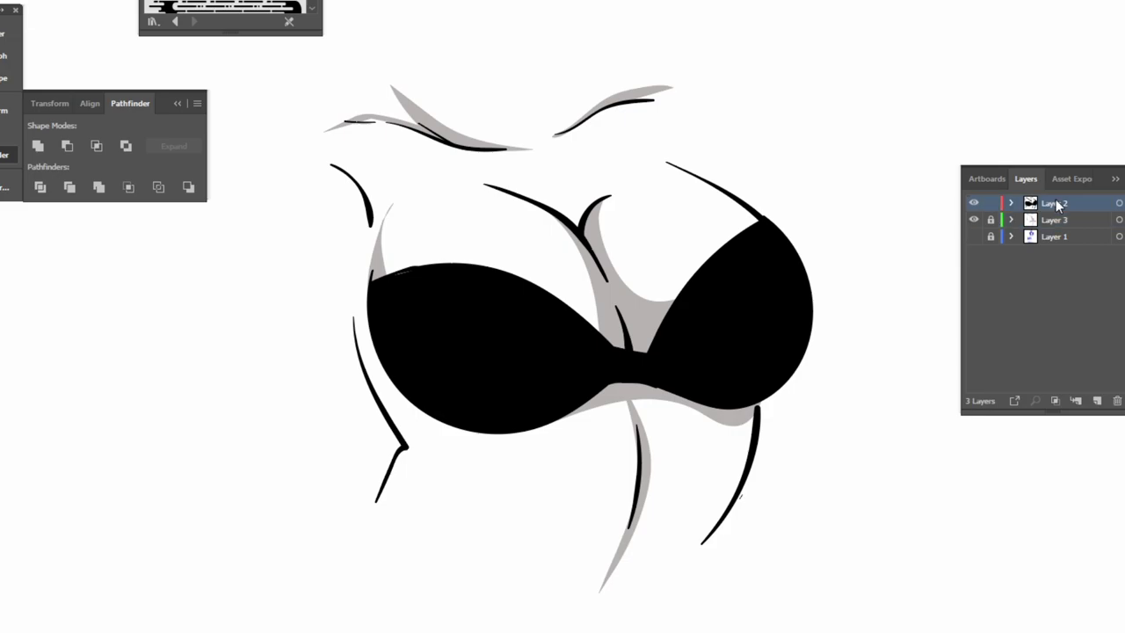
pyautogui.moveTo(325, 373); pyautogui.dragTo(321, 376)
pyautogui.hotkey('ctrl', 'z')
pyautogui.moveTo(502, 439)
pyautogui.mouseDown()
pyautogui.moveTo(583, 289)
pyautogui.moveTo(618, 304)
pyautogui.mouseUp()
pyautogui.moveTo(634, 283)
pyautogui.mouseDown()
pyautogui.moveTo(475, 242)
pyautogui.moveTo(502, 75)
pyautogui.moveTo(633, 286)
pyautogui.moveTo(623, 300)
pyautogui.moveTo(470, 146)
pyautogui.moveTo(631, 282)
pyautogui.mouseUp()
# Paint a grey shadow on Layer 3 around the left cup's outer and lower edge, ending in two points below the waist corner
pyautogui.click(1057, 223)
pyautogui.moveTo(652, 322); pyautogui.dragTo(714, 167)
pyautogui.moveTo(728, 128); pyautogui.dragTo(532, 301)
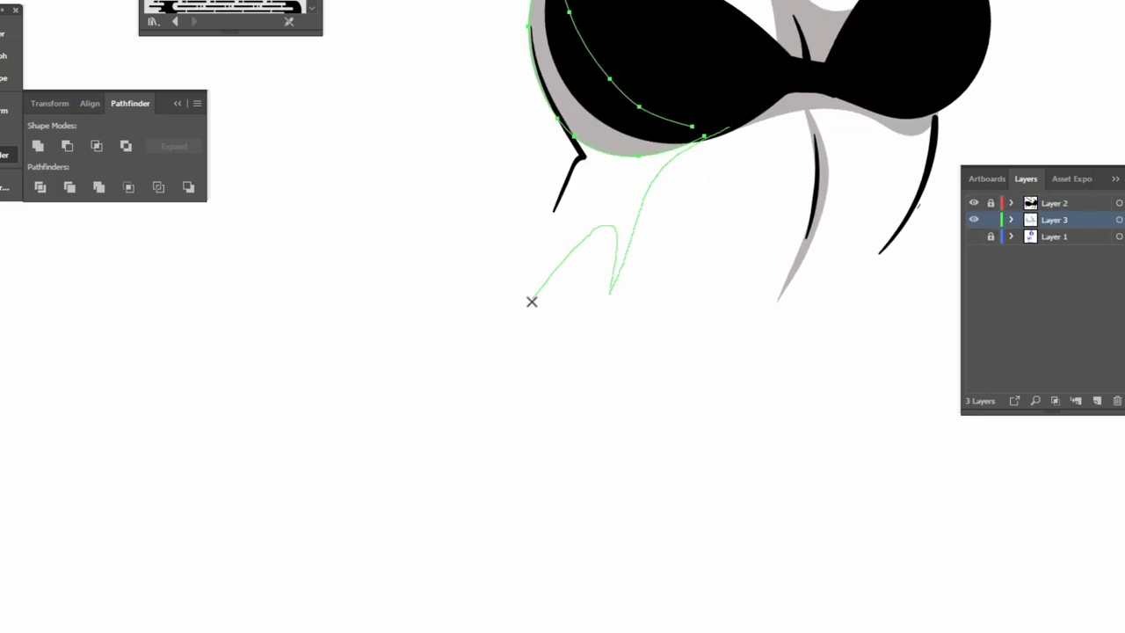
pyautogui.moveTo(587, 156); pyautogui.dragTo(625, 106)
pyautogui.moveTo(712, 116); pyautogui.dragTo(659, 334)
pyautogui.scroll(-2, 685, 350)
pyautogui.press('v')
pyautogui.click(678, 394)
pyautogui.moveTo(679, 394); pyautogui.dragTo(615, 276)
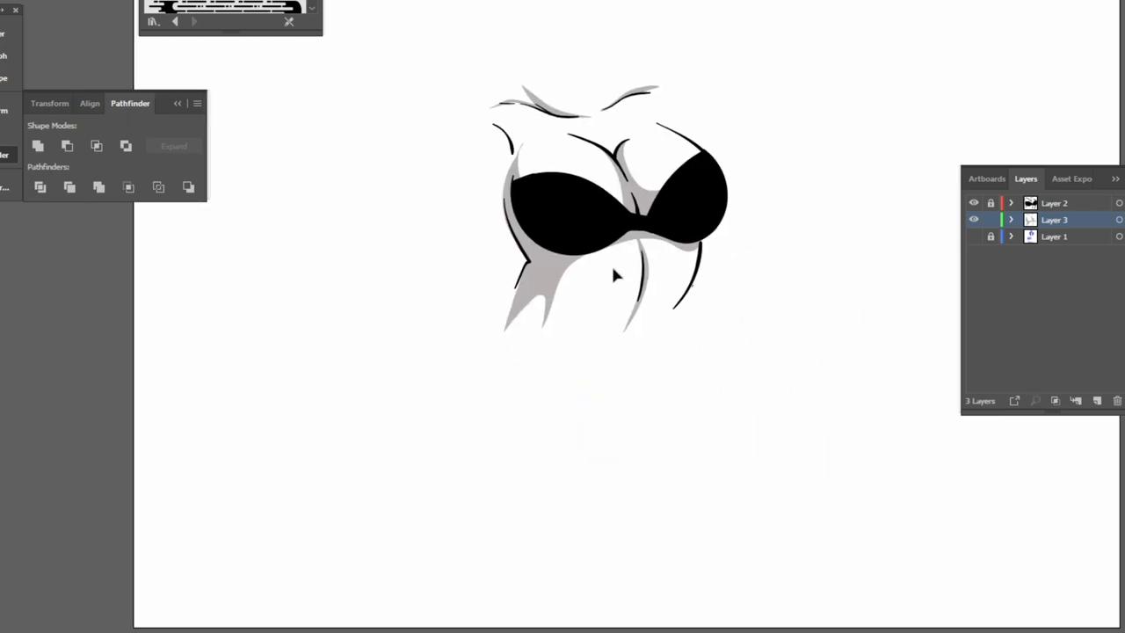
pyautogui.moveTo(431, 207); pyautogui.dragTo(401, 338)
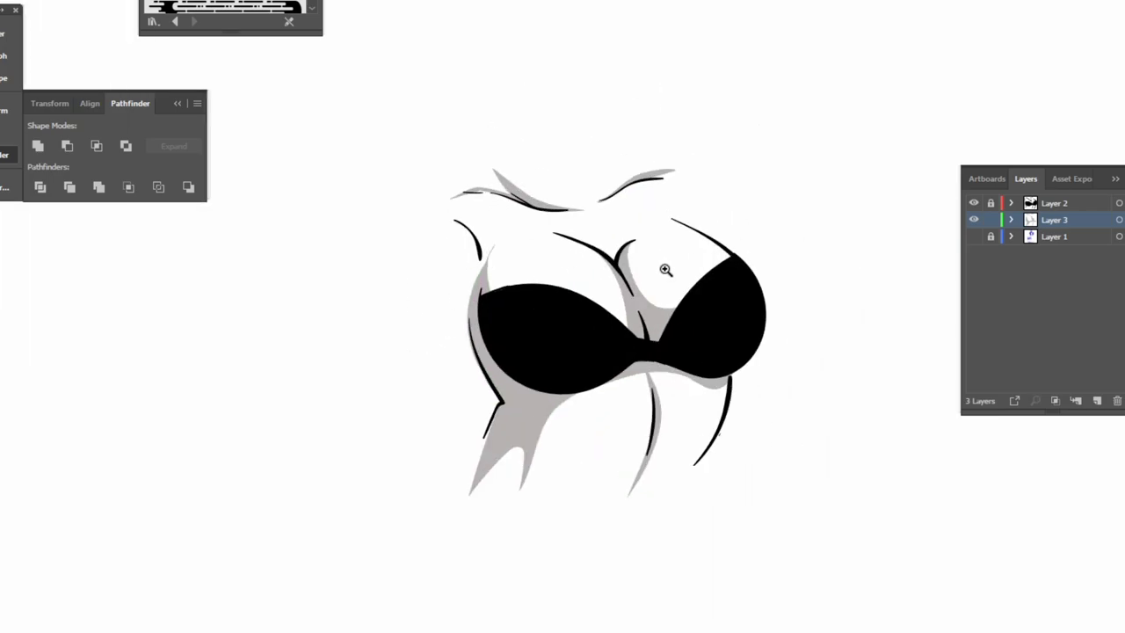
pyautogui.hotkey('ctrl', '0')
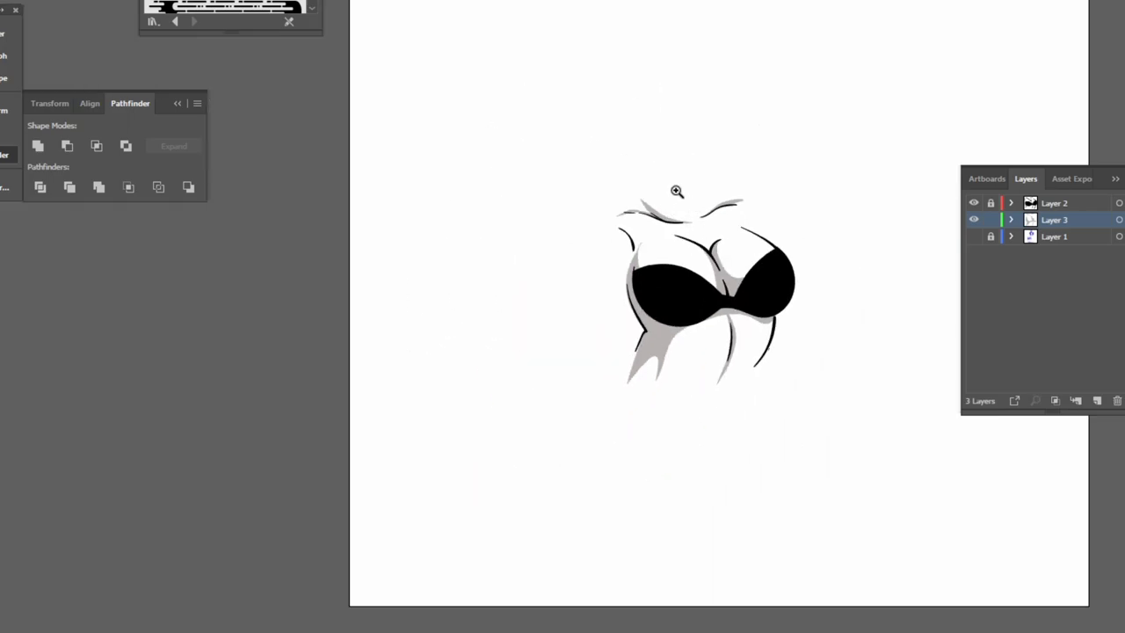